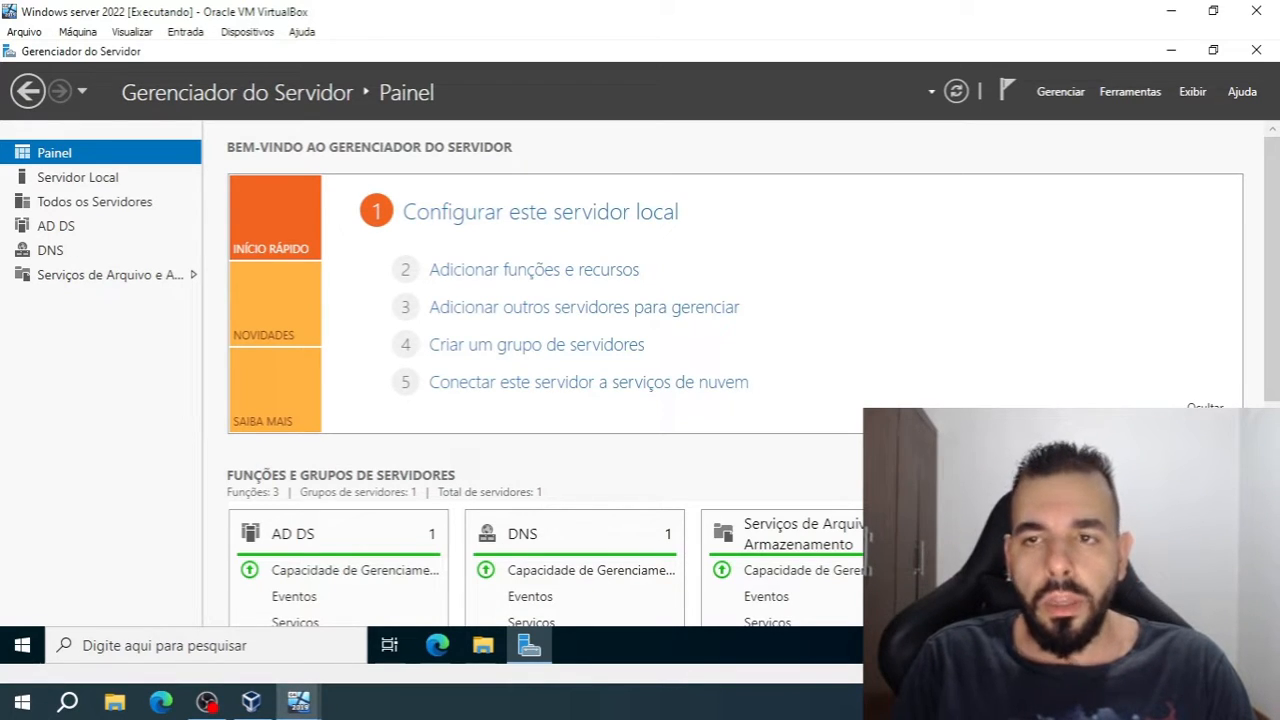
Look at the Windows 7 virtual machine, return to Windows Server 2022, and view the local server's properties in Server Manager
left_click(298, 702)
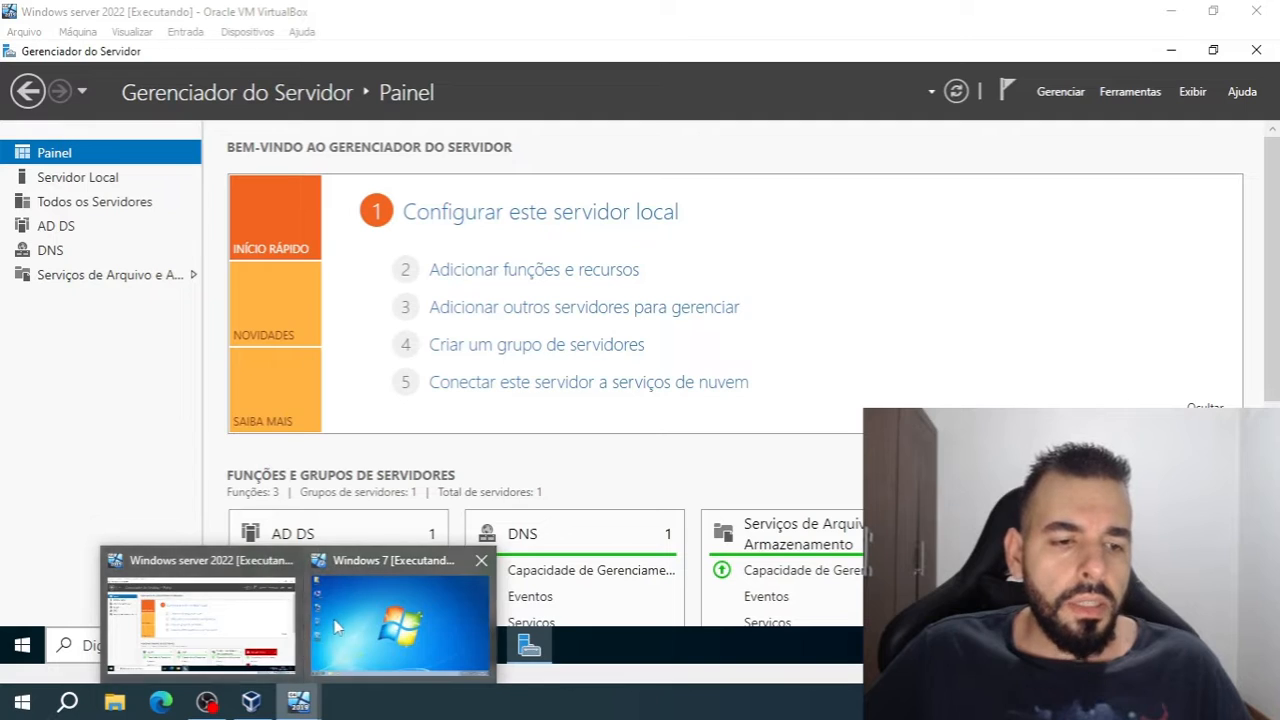
left_click(336, 625)
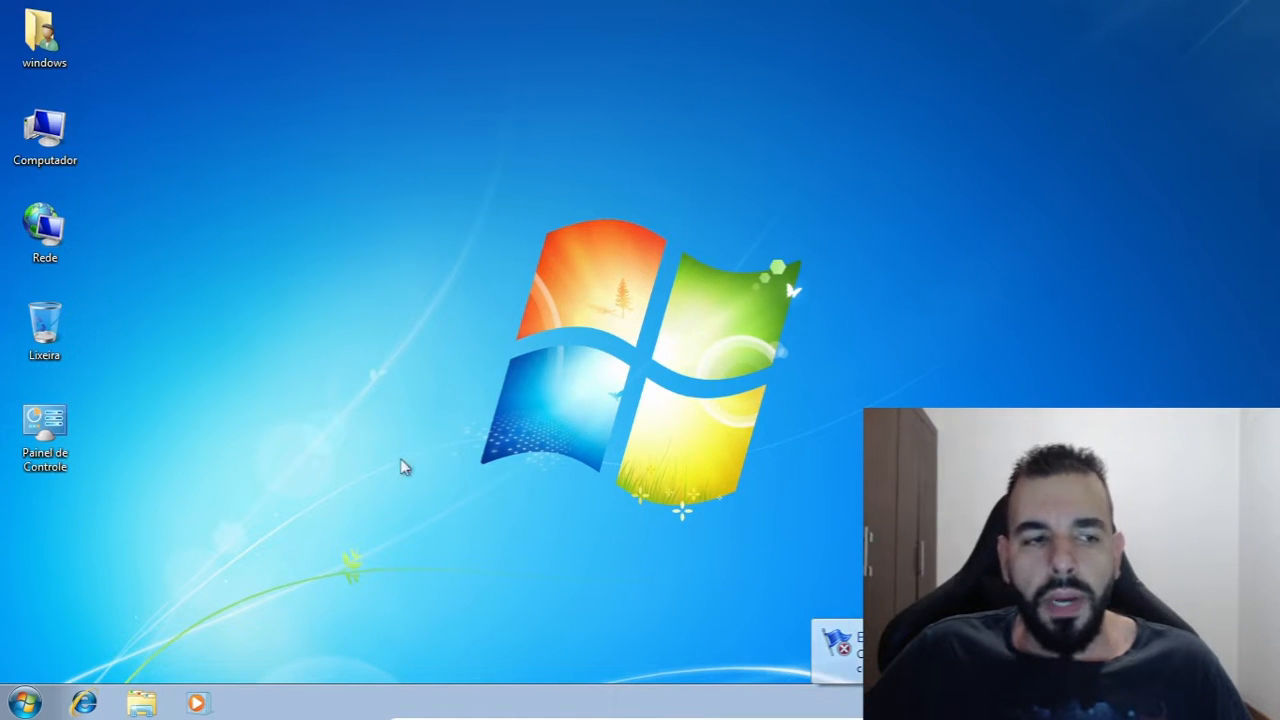
mouse_move(403, 718)
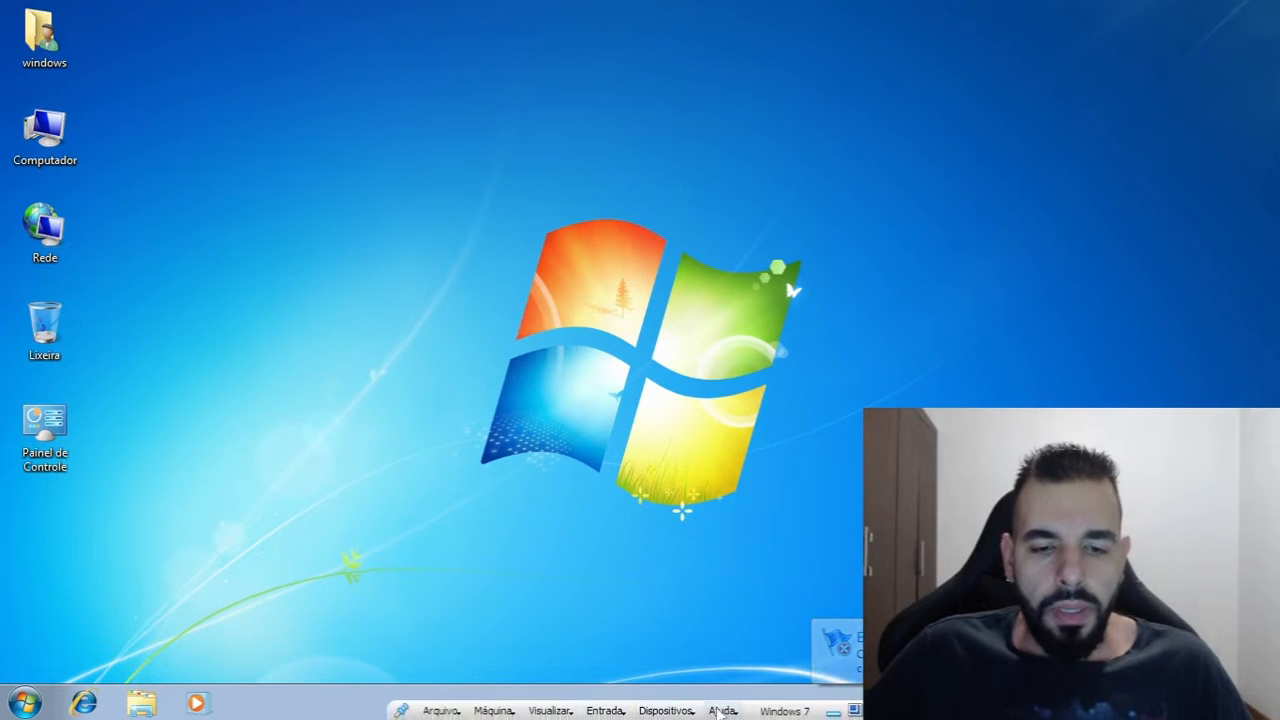
left_click(834, 712)
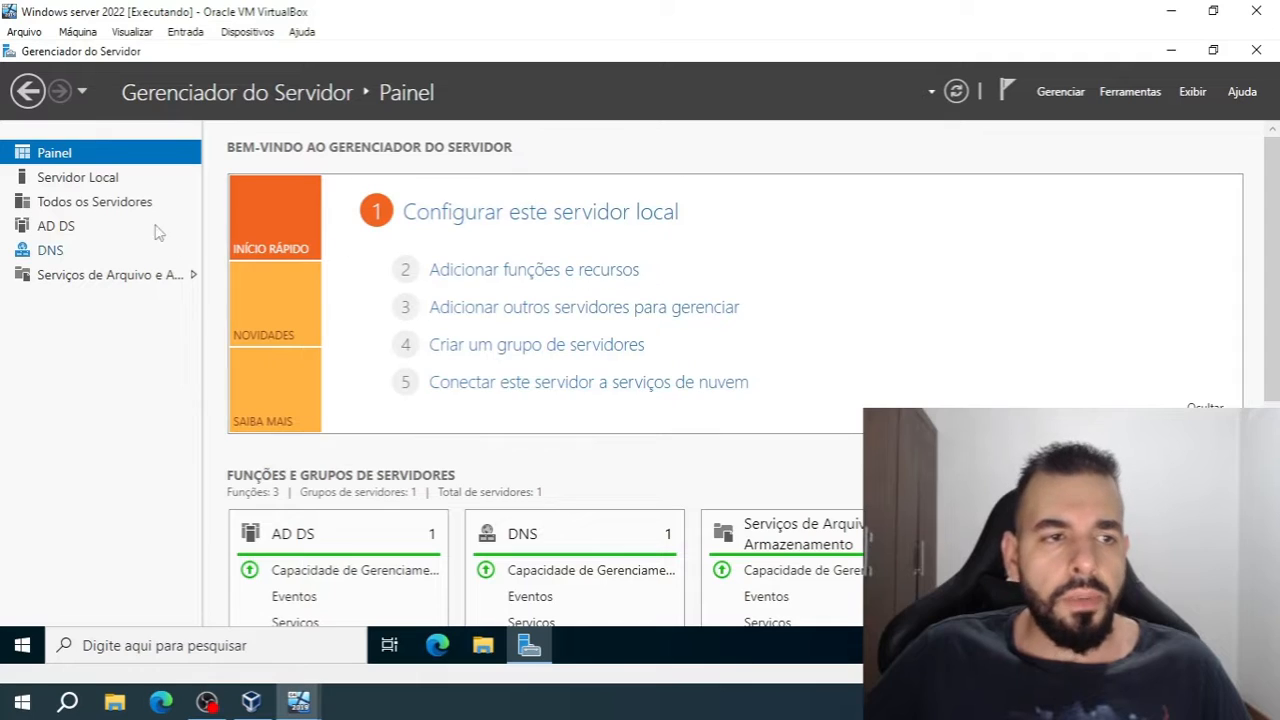
left_click(110, 185)
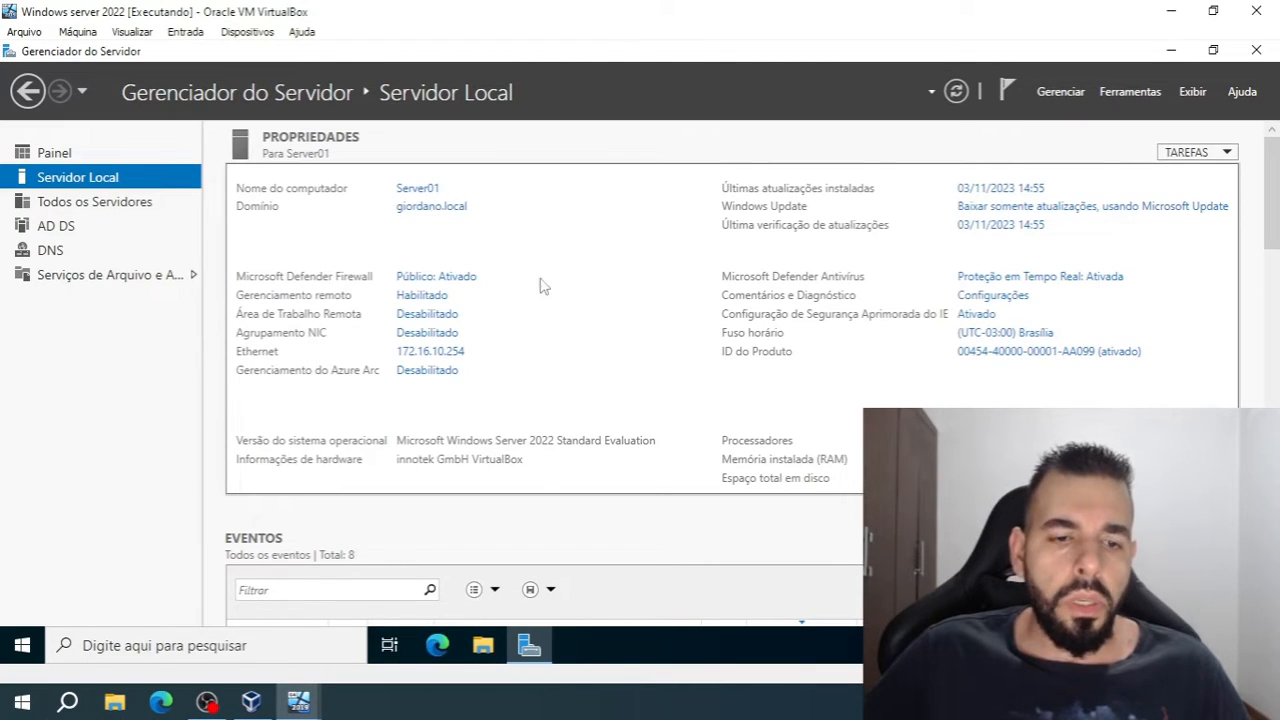
Switch to the Windows 7 virtual machine and open the system properties page from the maximized Computer window
mouse_move(301, 700)
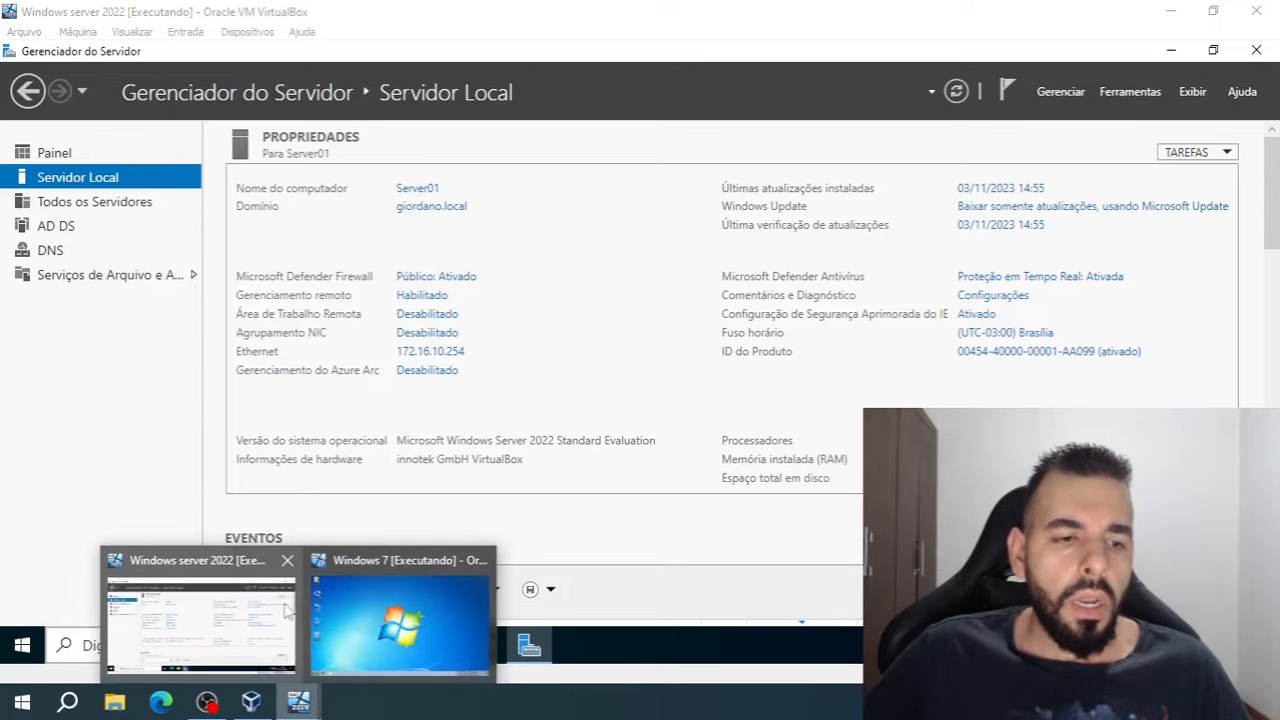
left_click(400, 615)
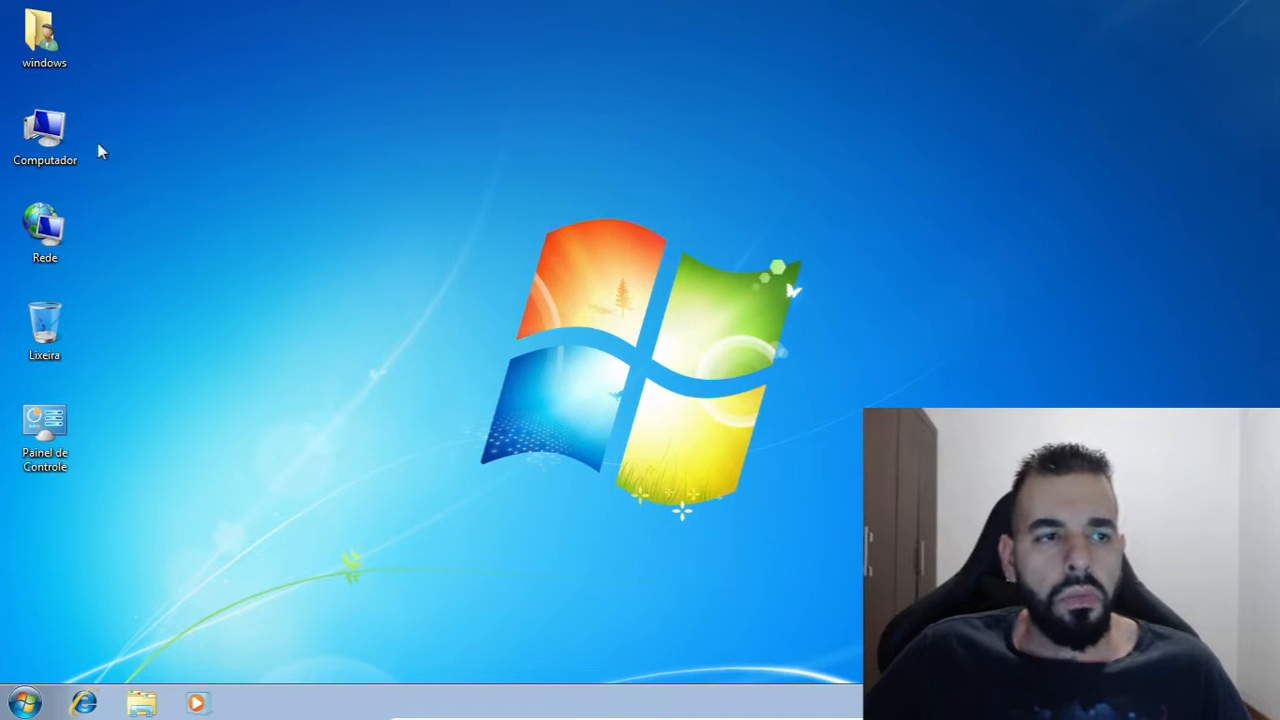
double_click(44, 133)
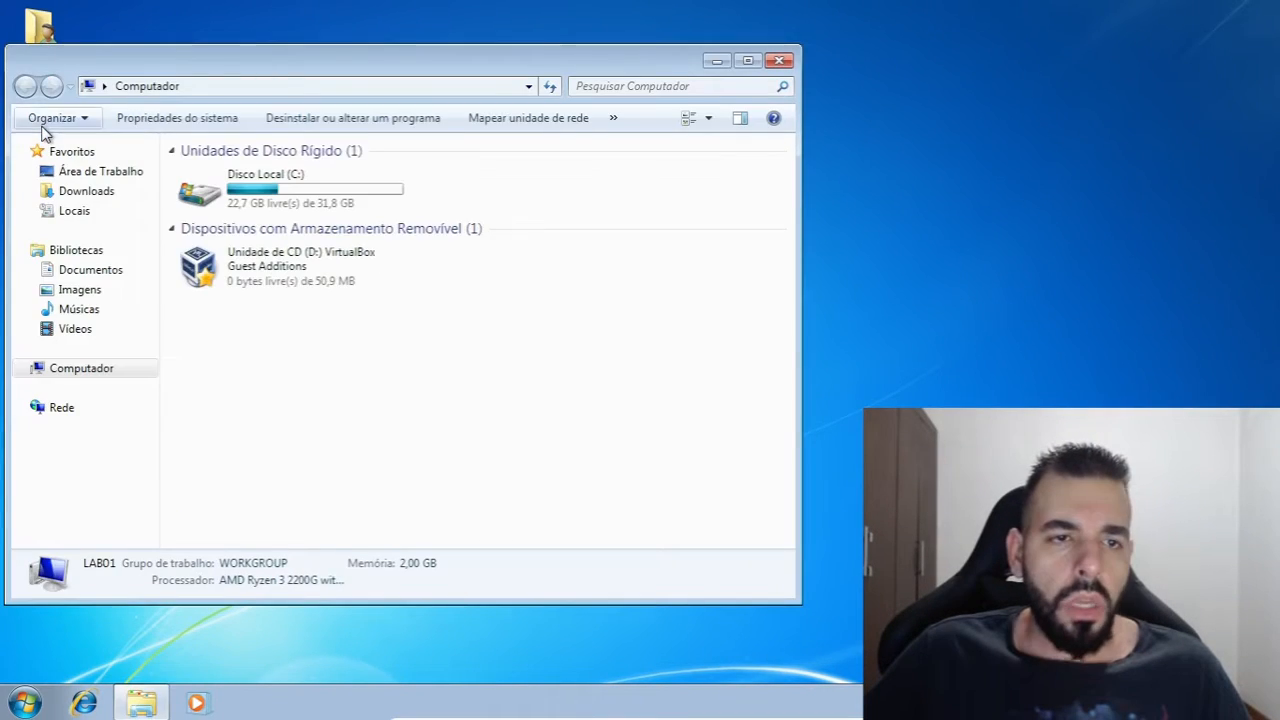
left_click(748, 60)
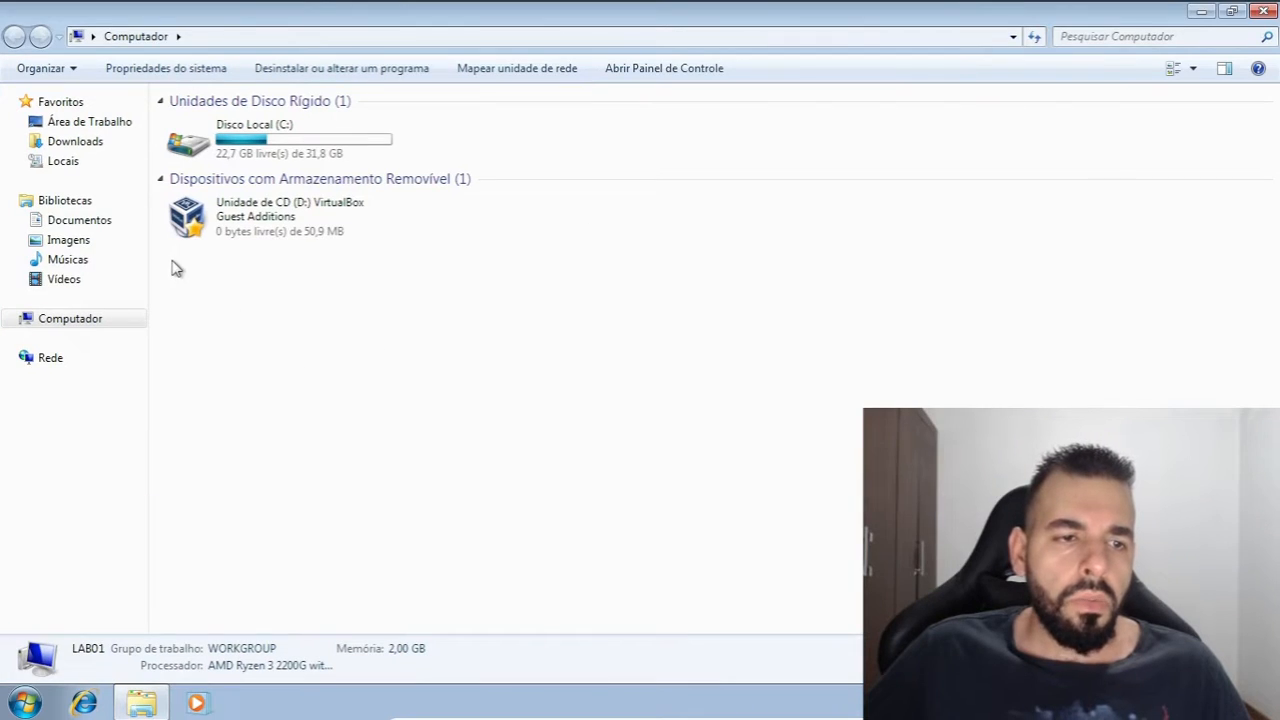
right_click(212, 330)
left_click(232, 501)
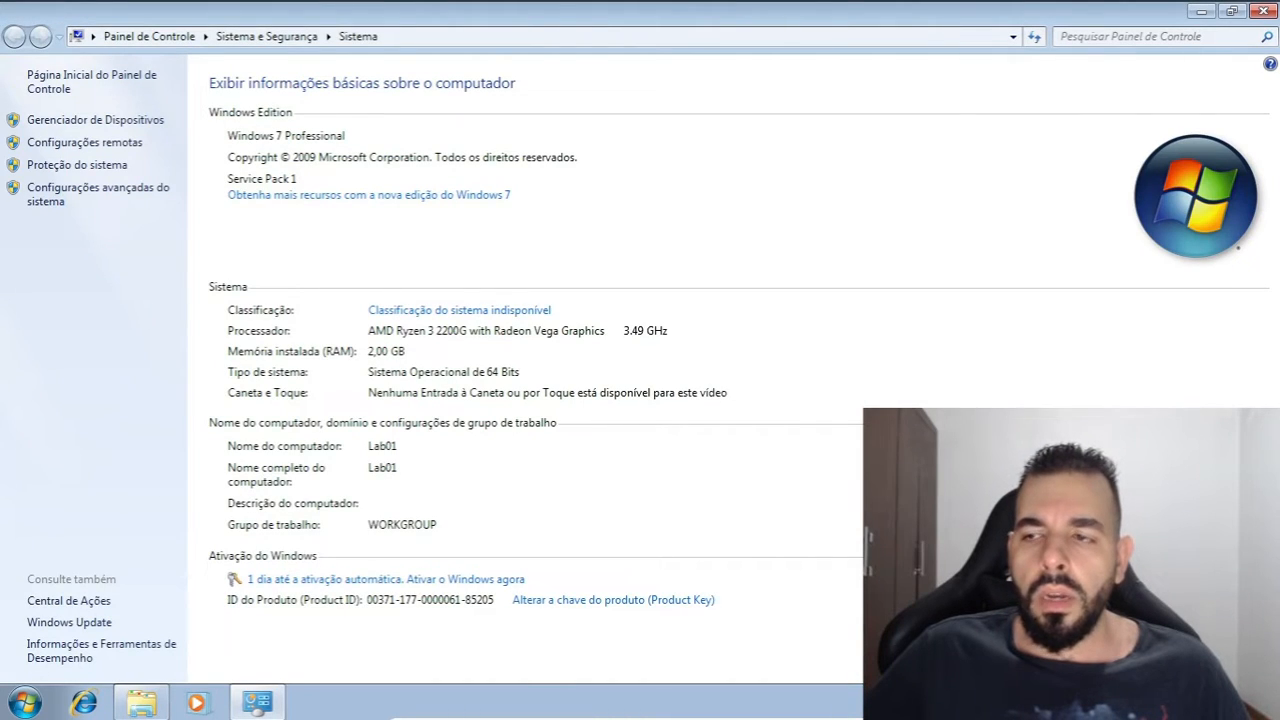
Open the dialog for changing the Windows 7 computer's name and domain membership
left_click(1200, 447)
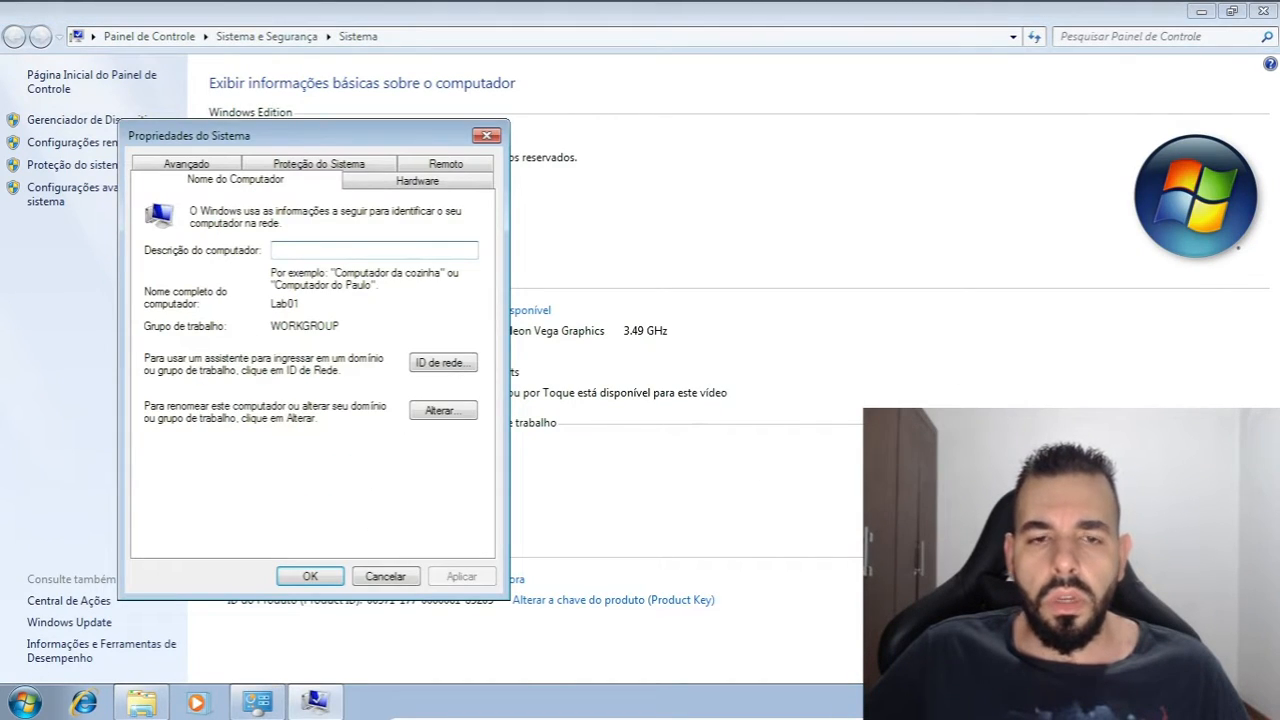
left_click_drag(330, 140, 258, 77)
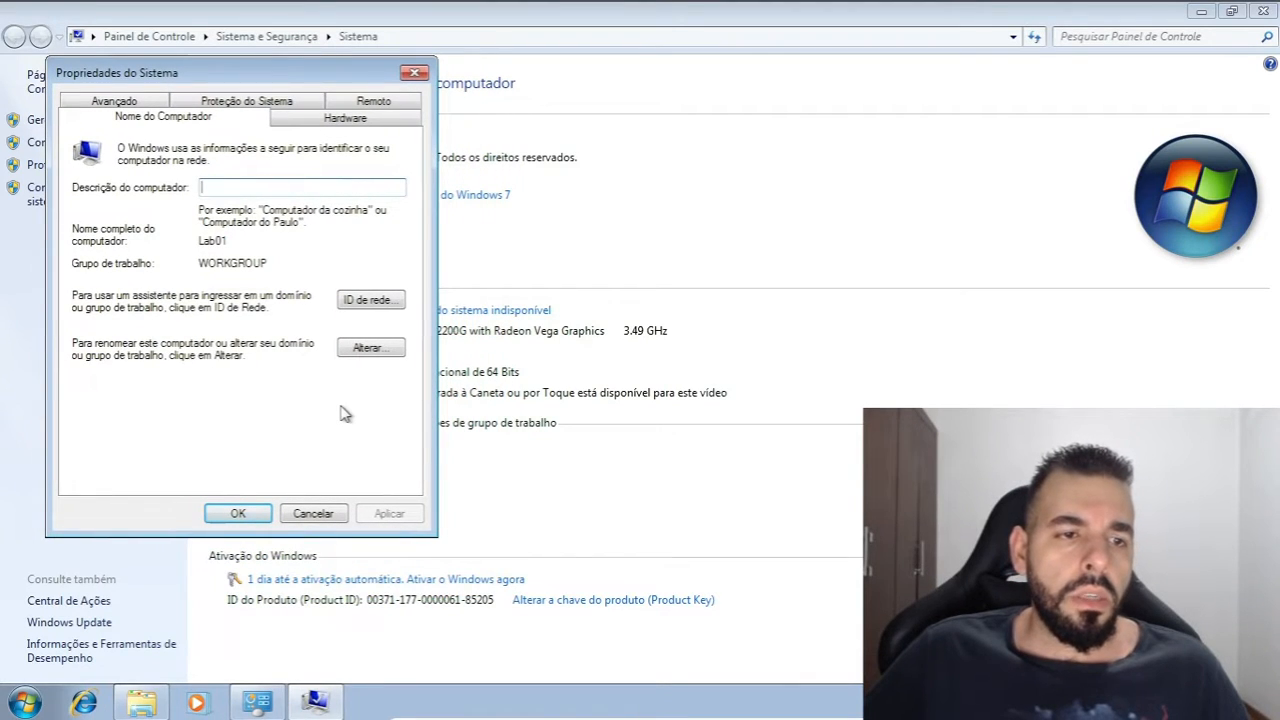
left_click(368, 350)
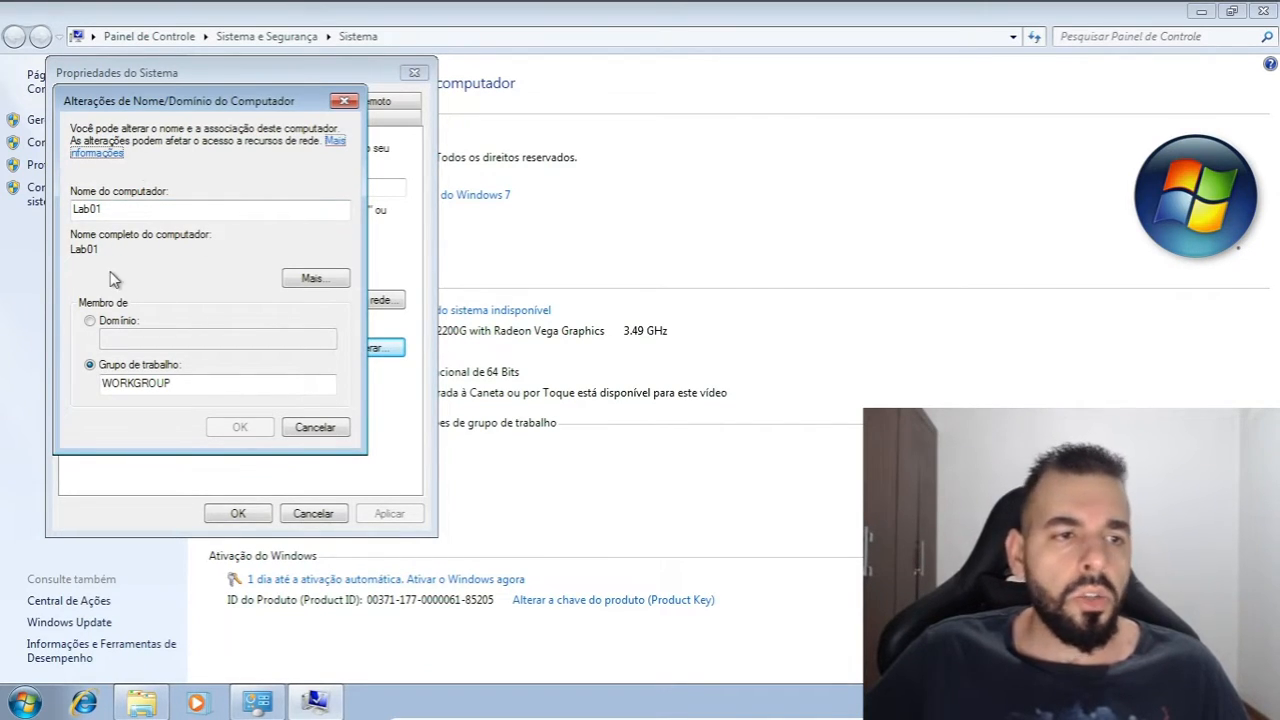
Change the computer's membership from workgroup to the domain giordano and submit the change
left_click(118, 320)
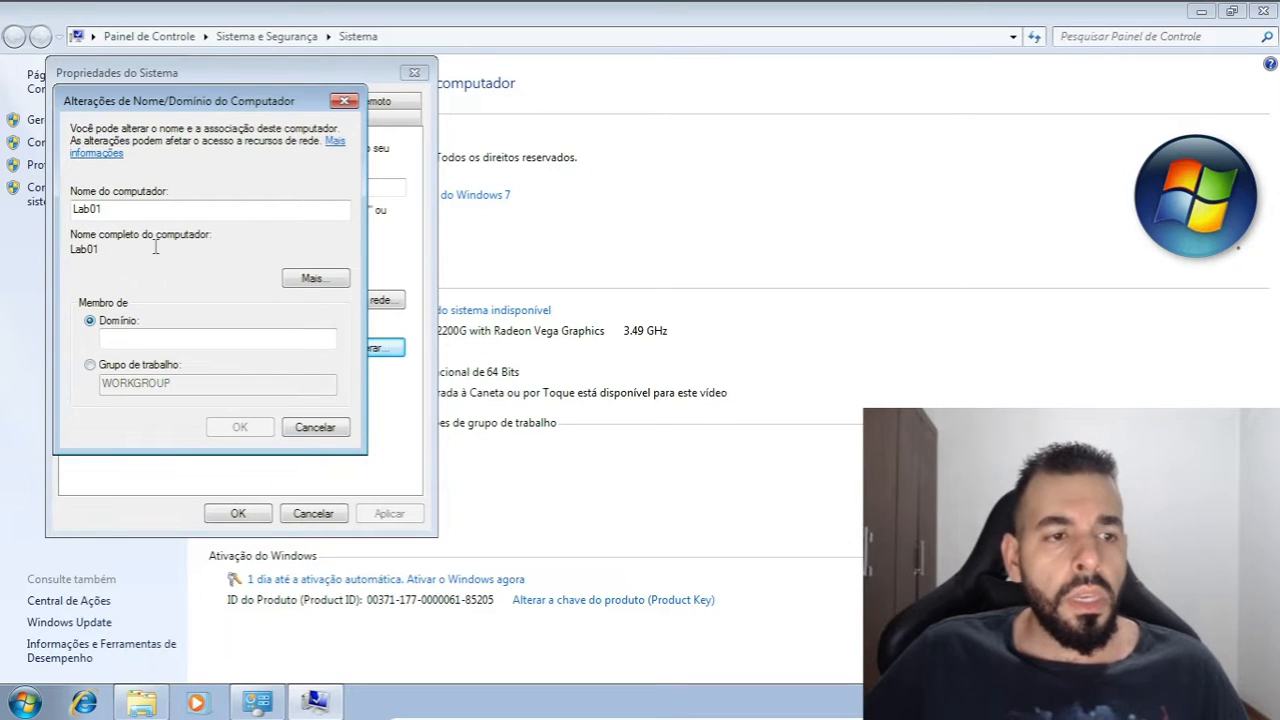
left_click(170, 336)
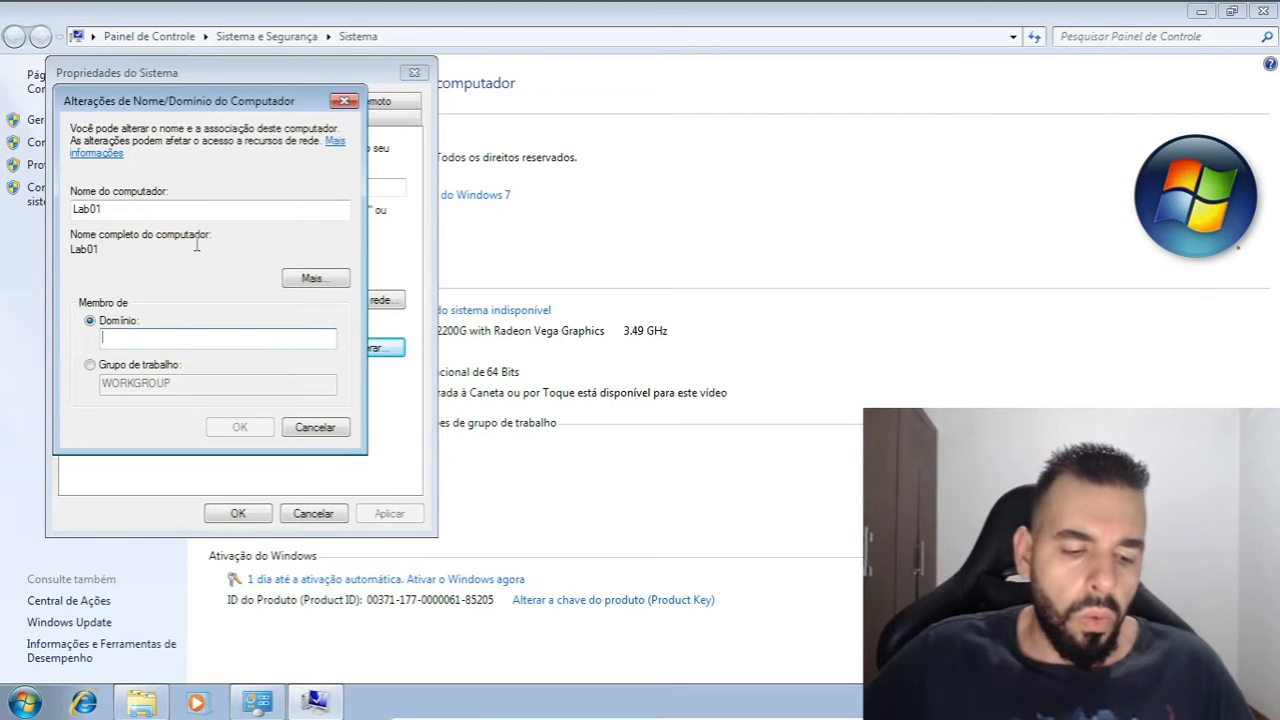
type("gio")
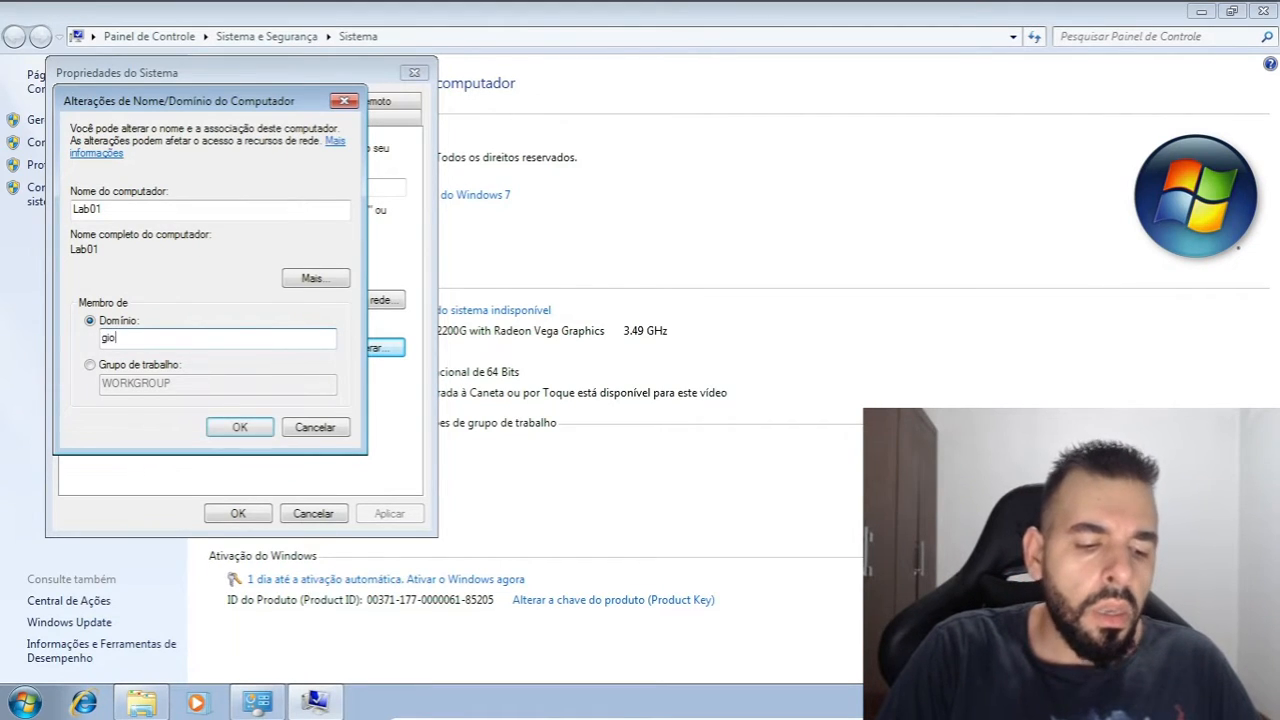
type("rdano")
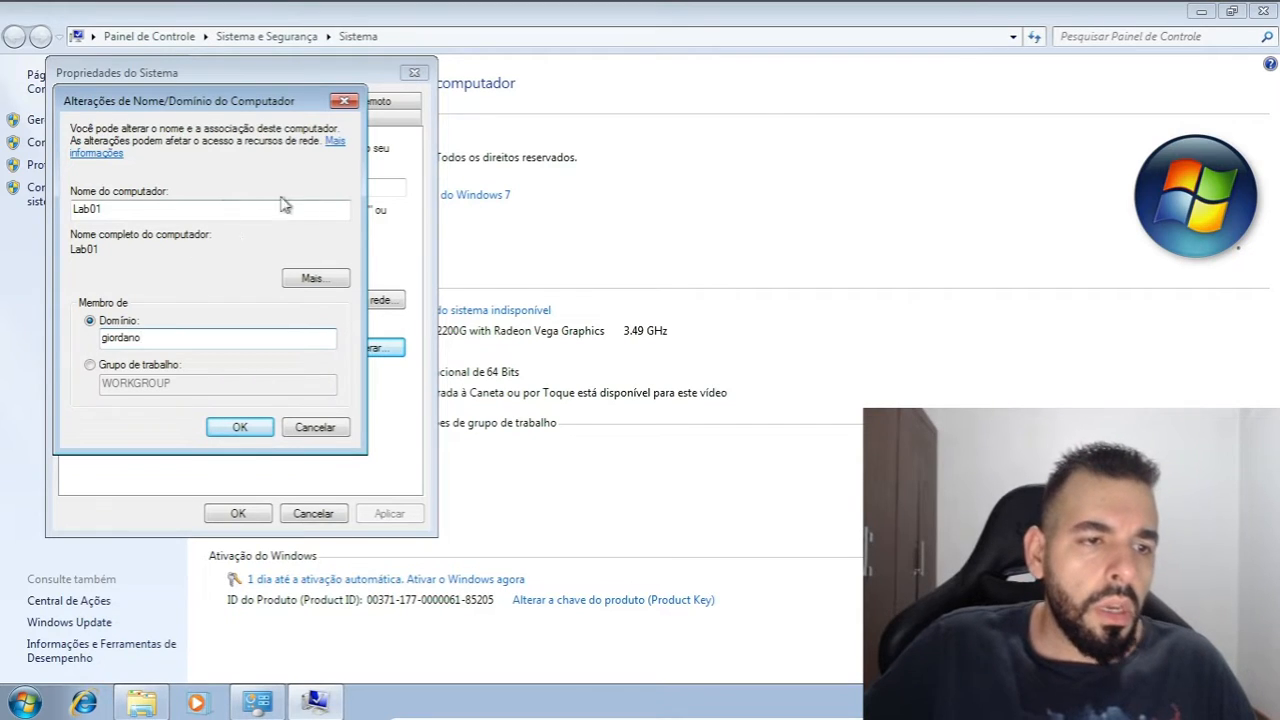
left_click(240, 427)
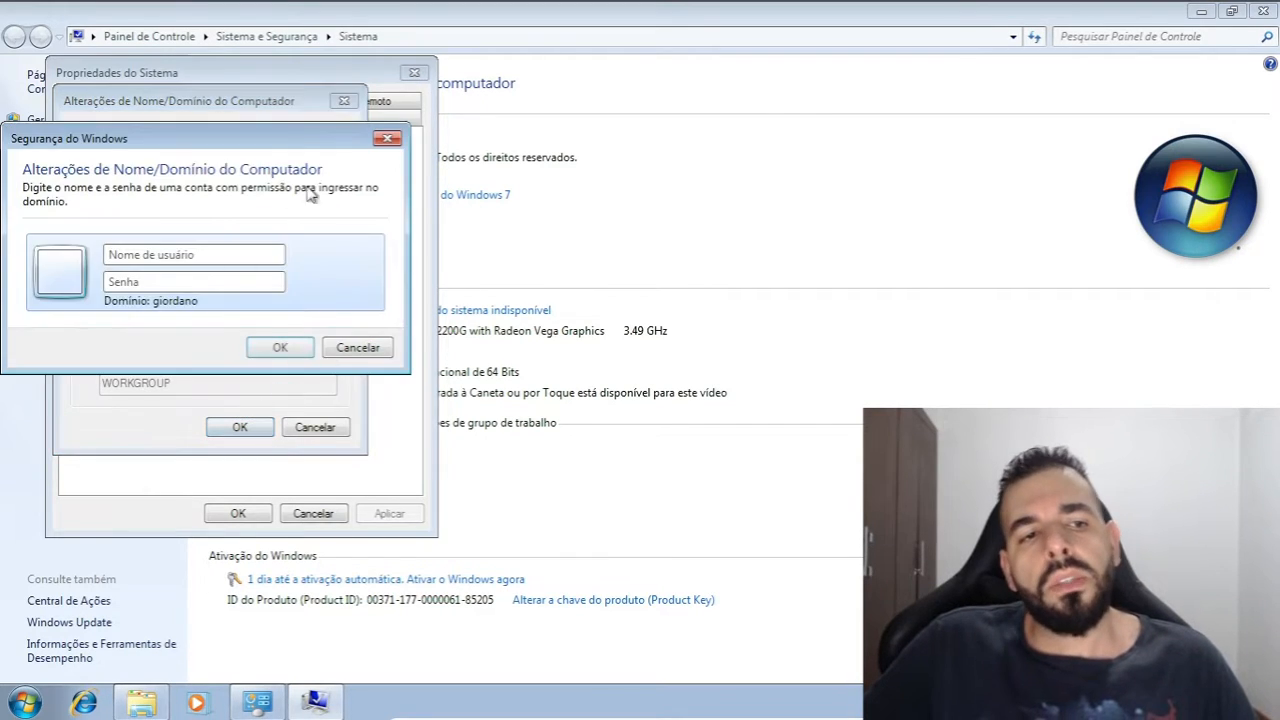
Authorize the domain join with the administrator account and its password
left_click_drag(155, 148, 248, 165)
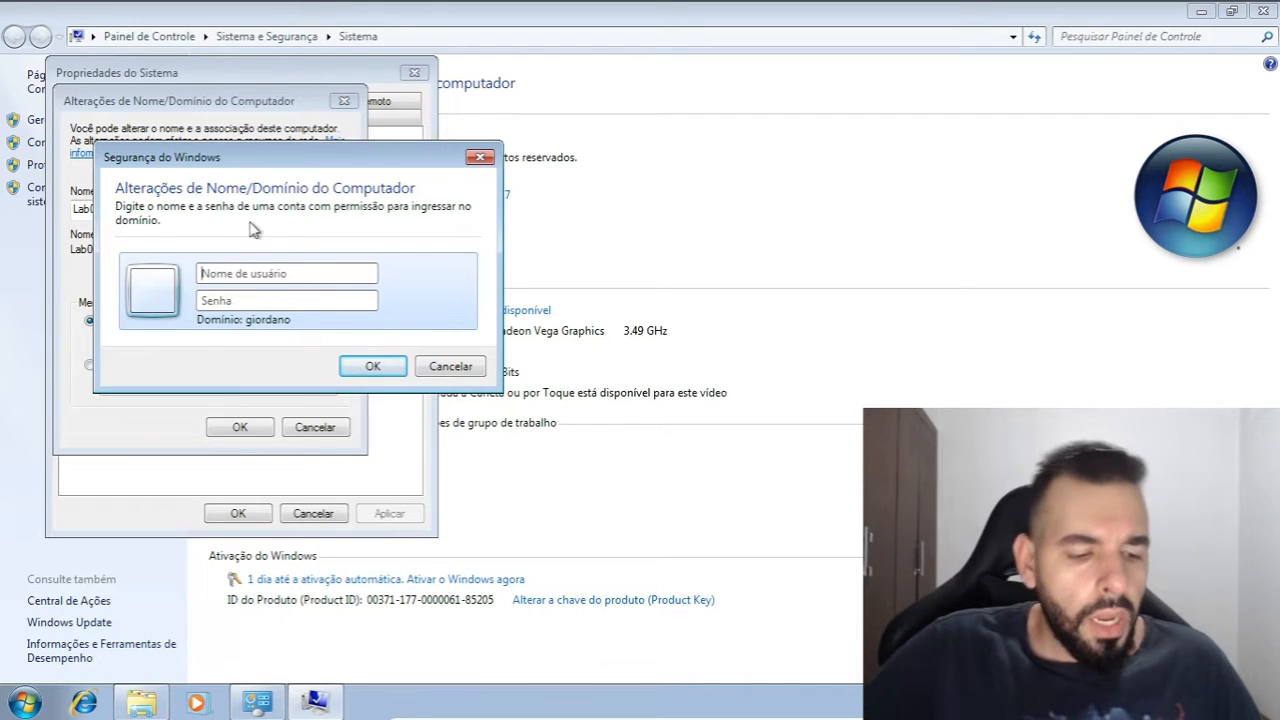
type("admini")
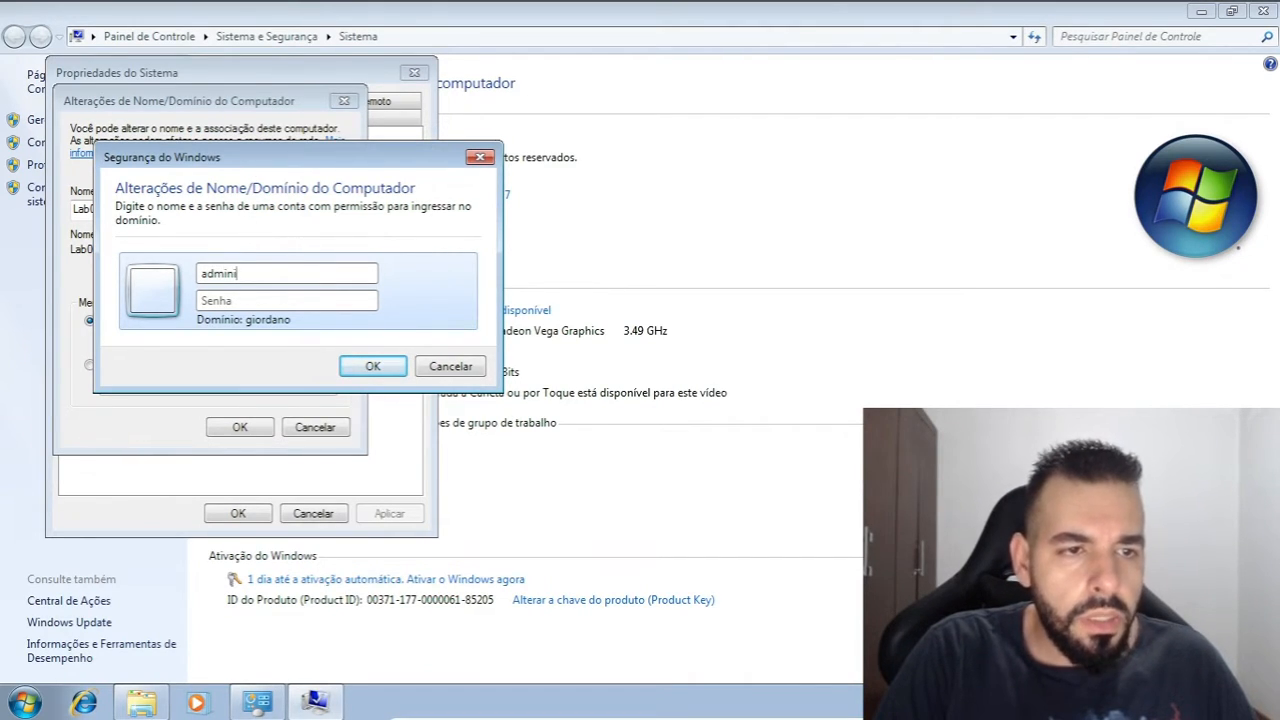
type("strato")
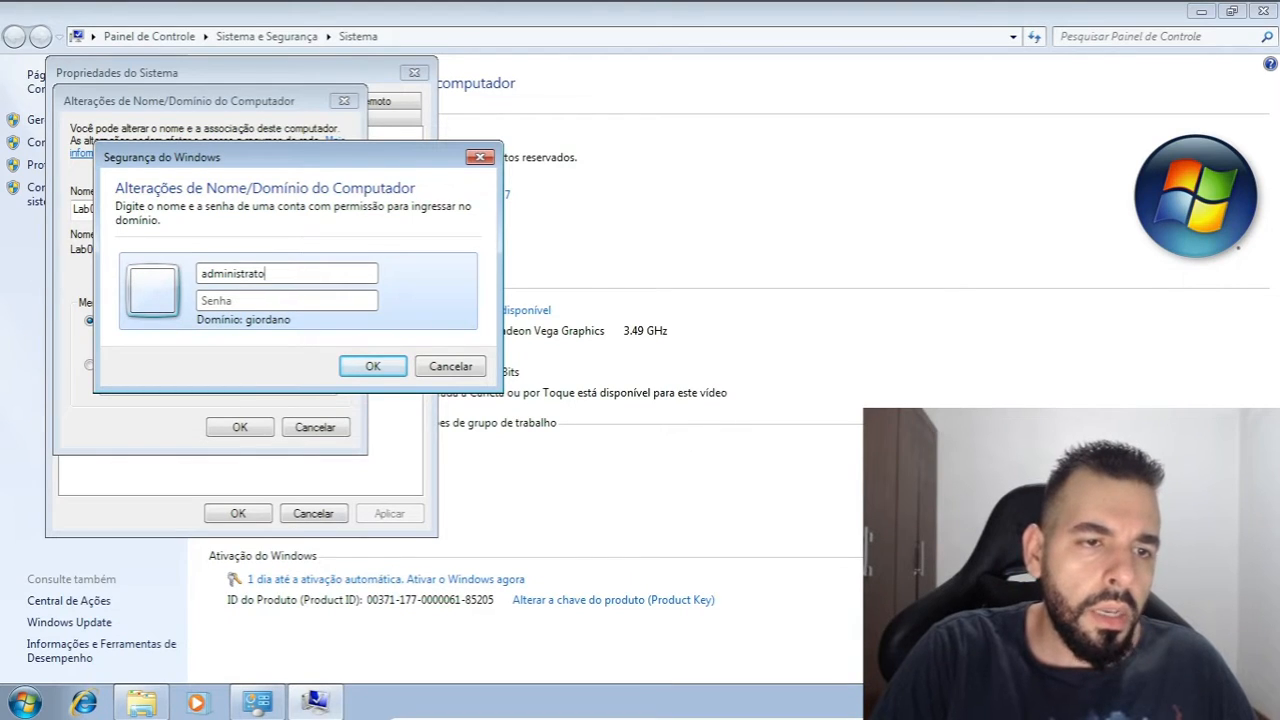
type("r•••••")
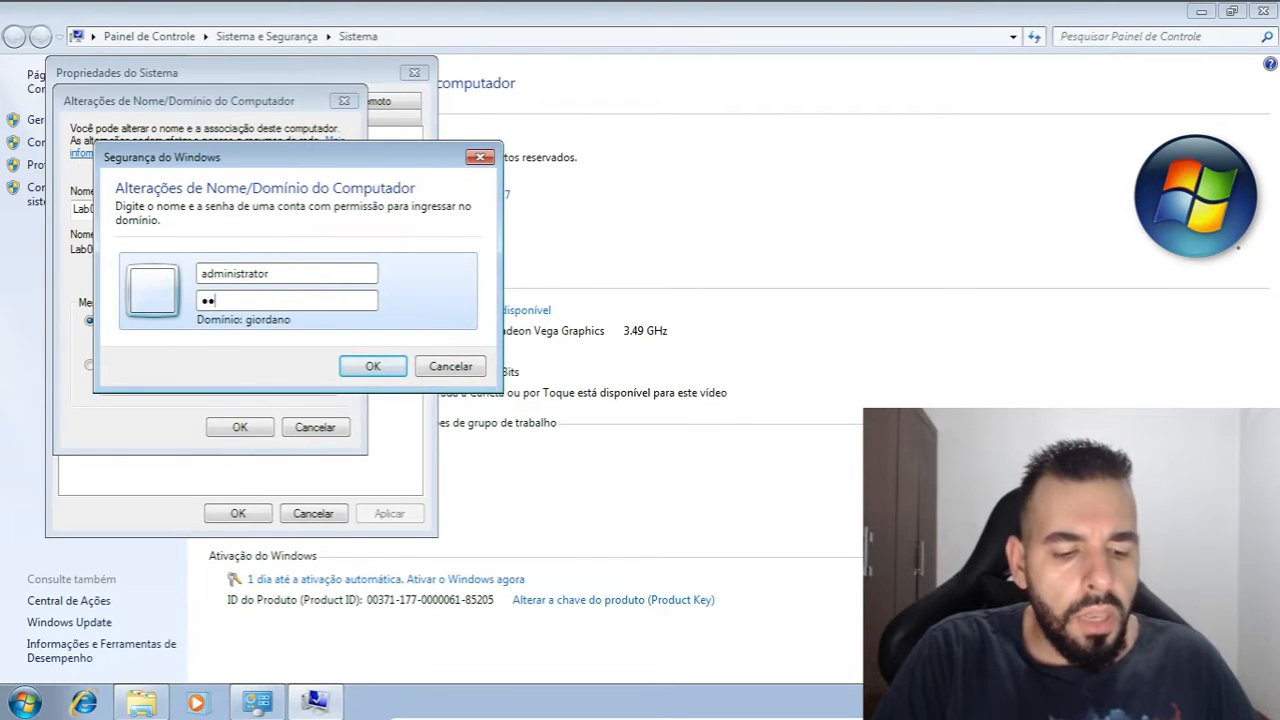
type("••••")
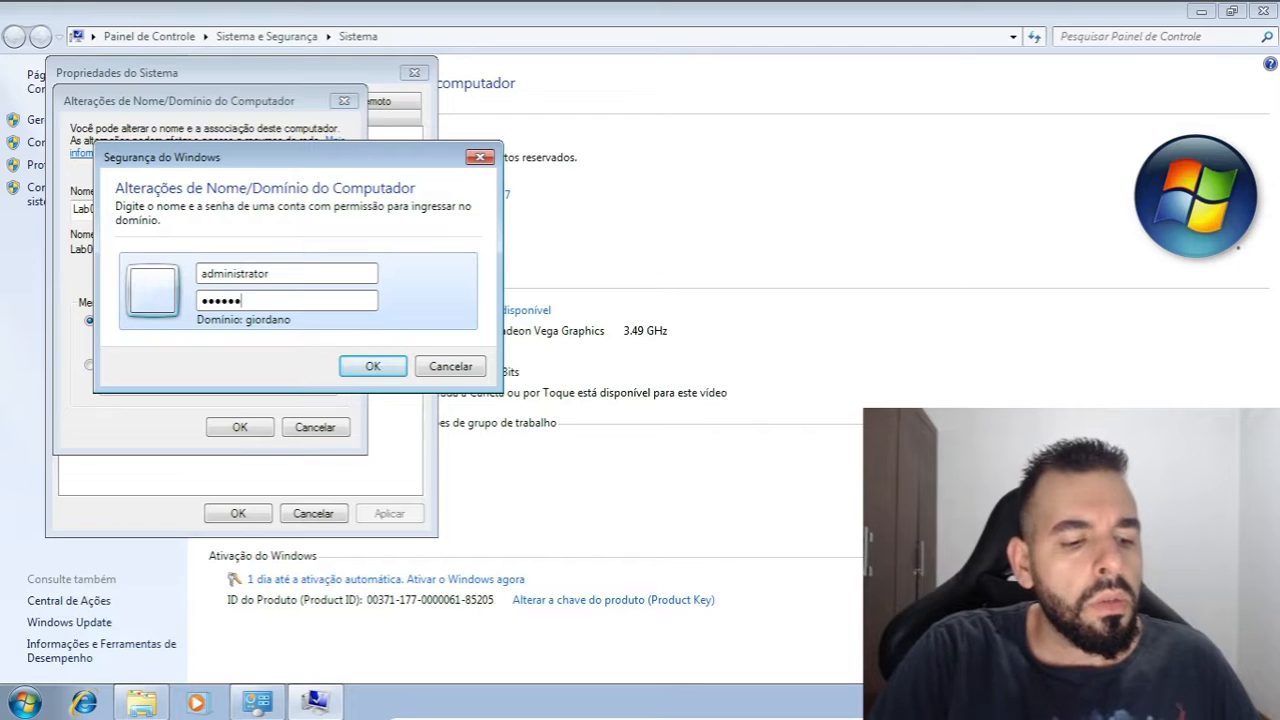
left_click(371, 367)
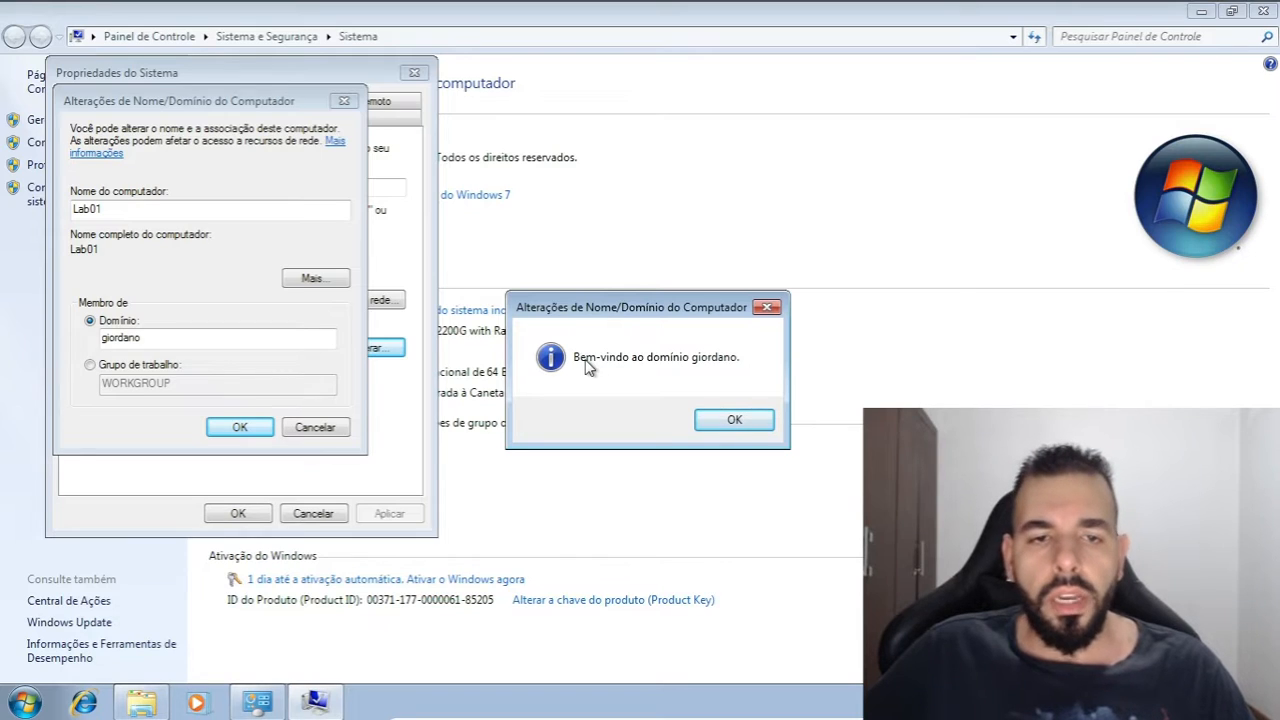
Acknowledge the domain join messages, close the System Properties dialog, and restart the Windows 7 computer immediately
left_click(731, 421)
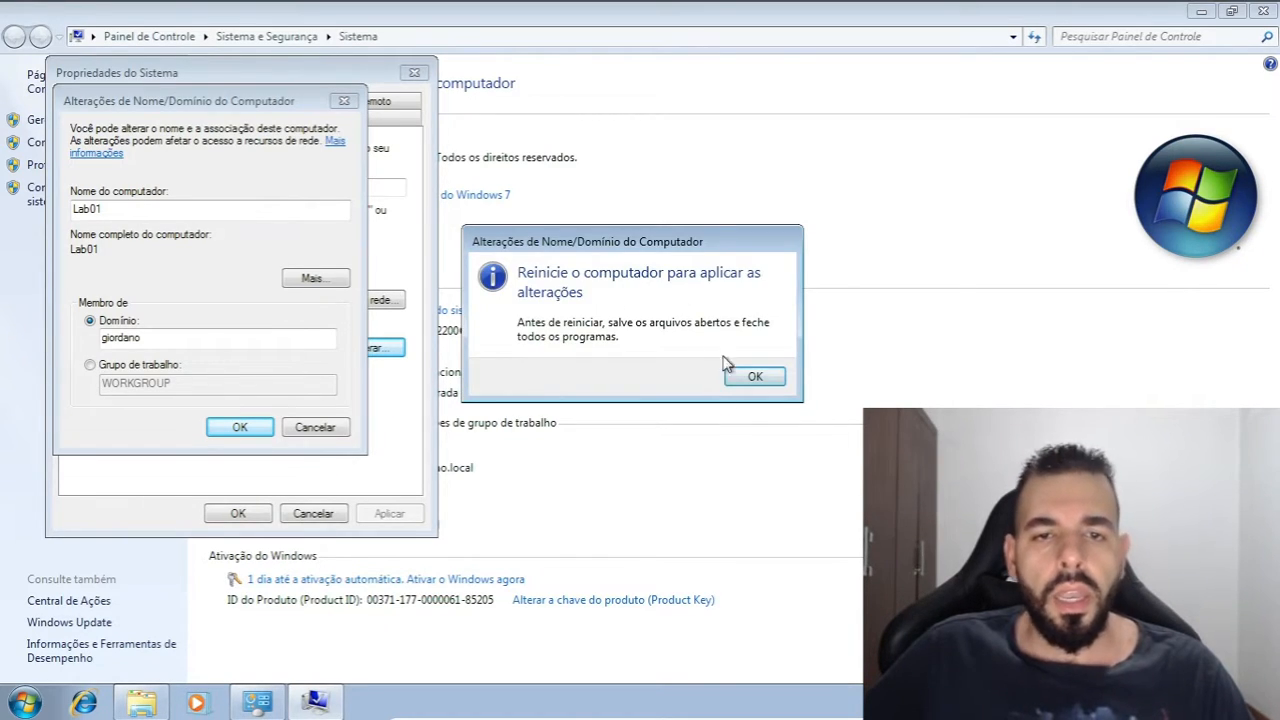
left_click(753, 378)
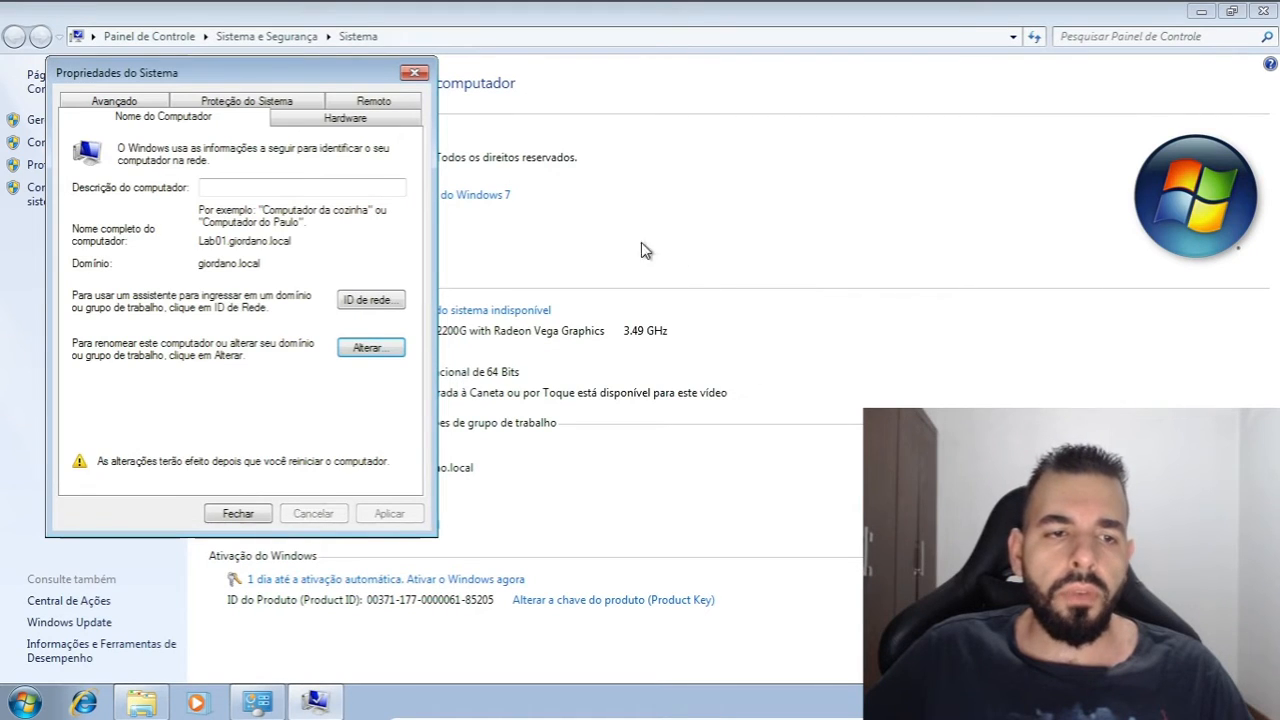
left_click(240, 514)
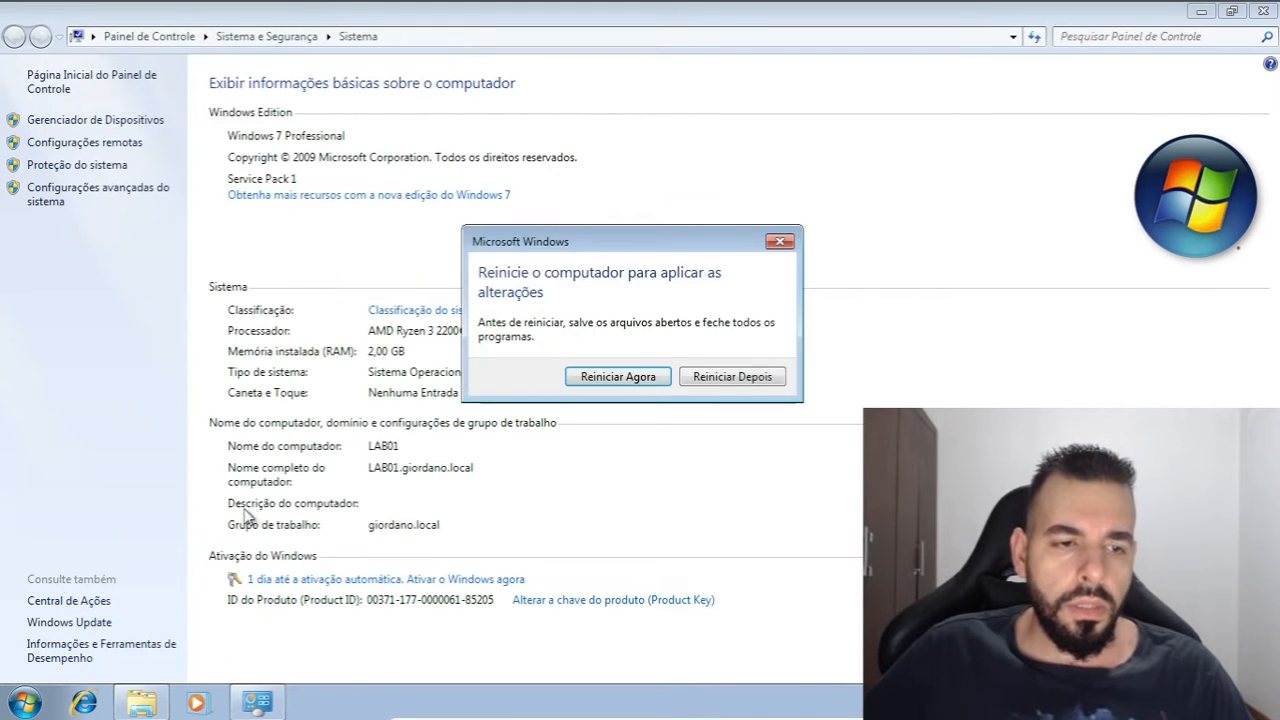
left_click(626, 376)
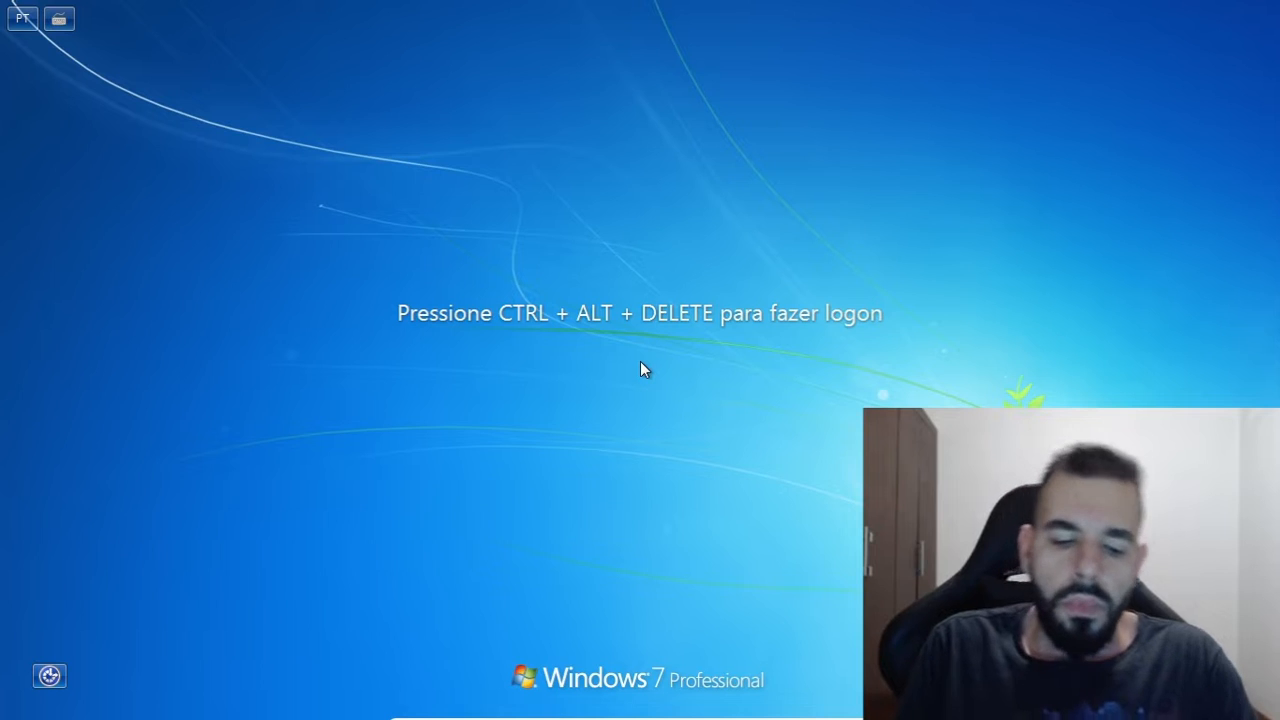
Bring up the Windows 7 logon screen and switch to logging on as another user (Outro Usuário)
key("ctrl+alt+Delete")
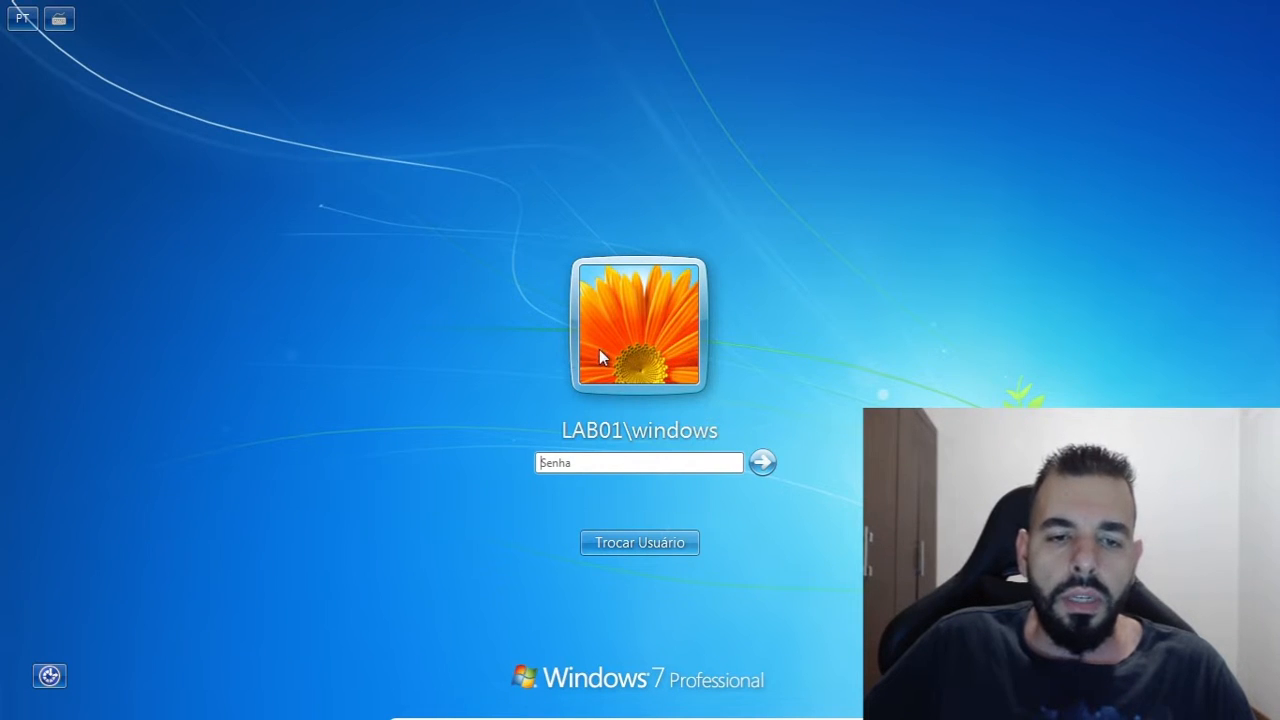
left_click(626, 540)
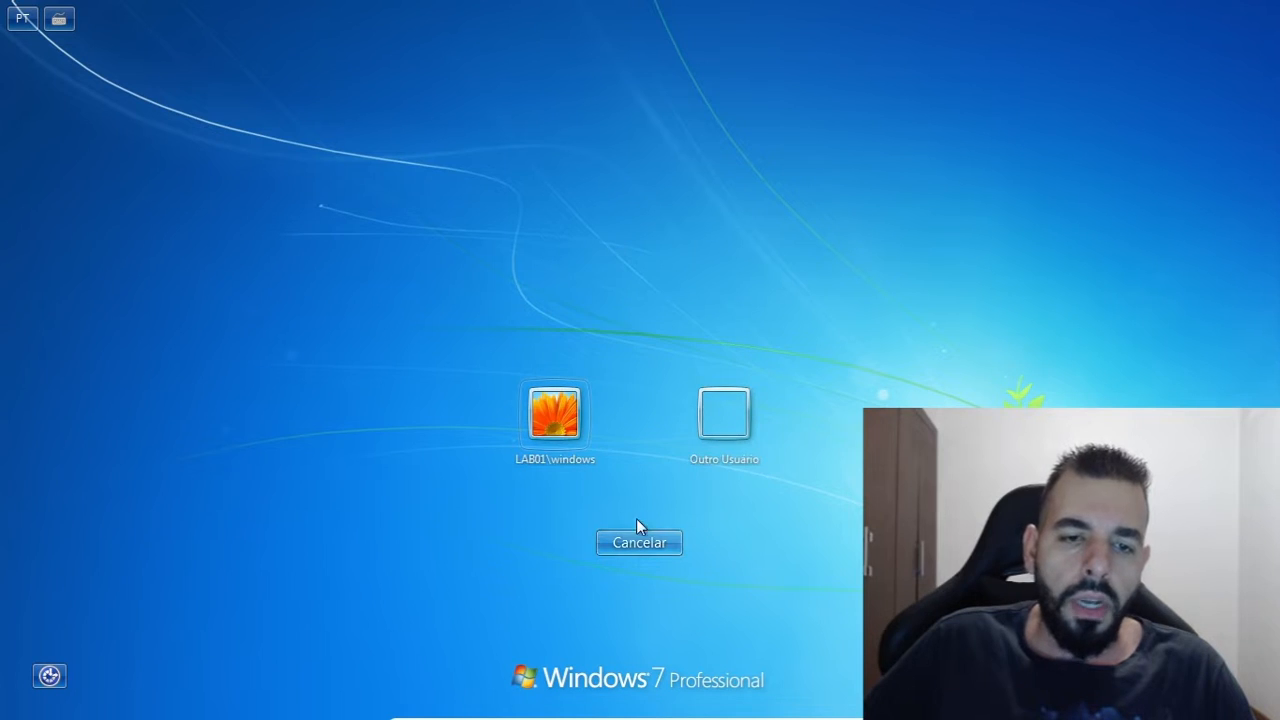
left_click(636, 536)
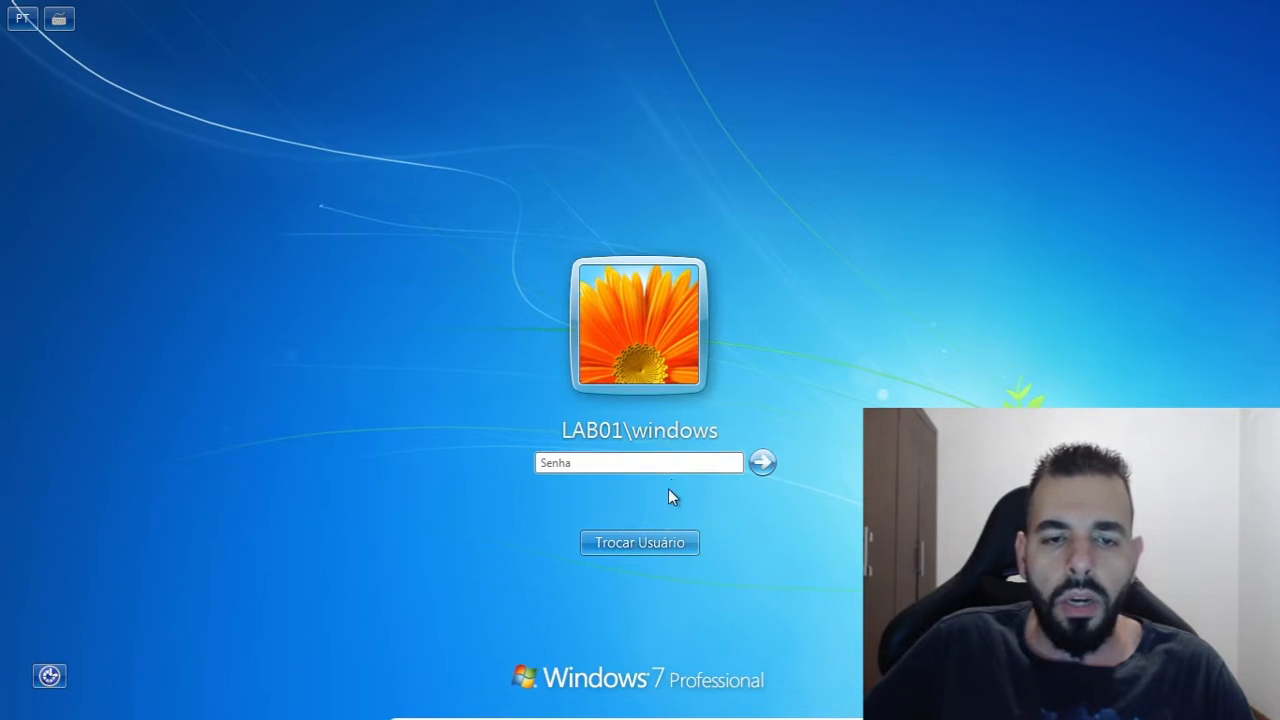
left_click(643, 538)
left_click(725, 413)
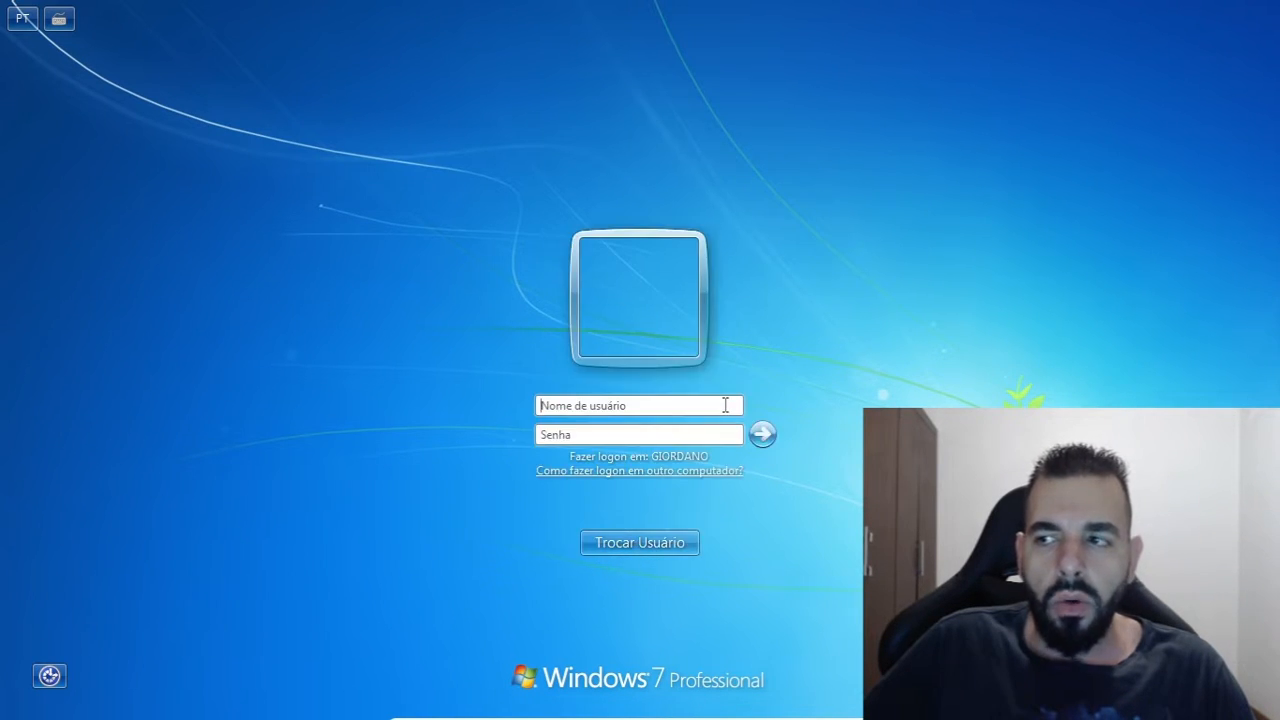
Log on to the giordano domain as administrator, entering the account password
left_click(691, 408)
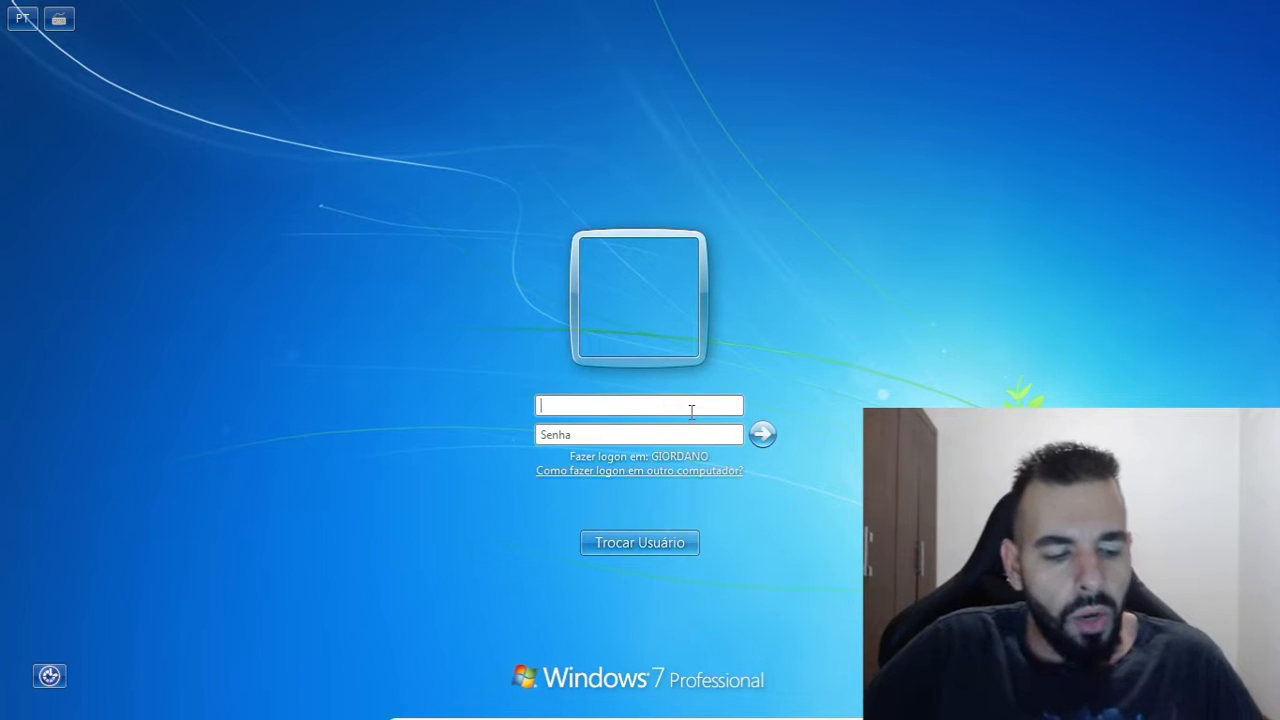
type("administr")
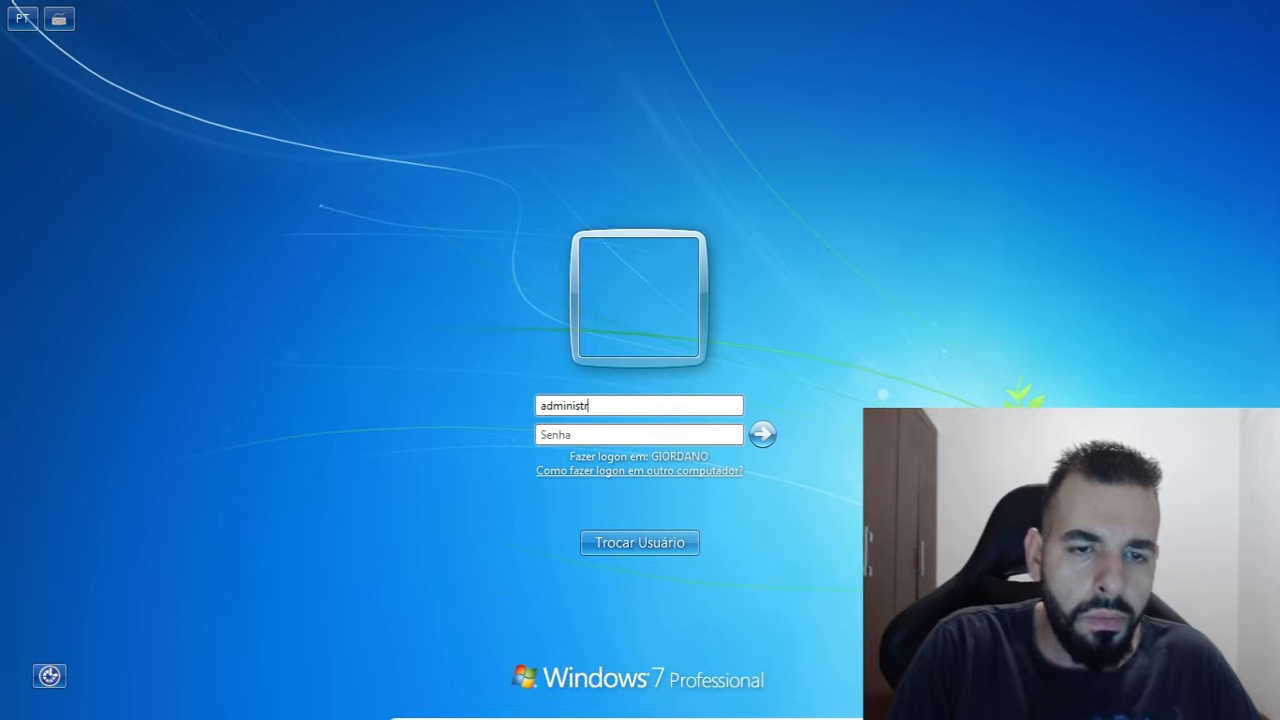
type("ator")
key("Tab")
type("**")
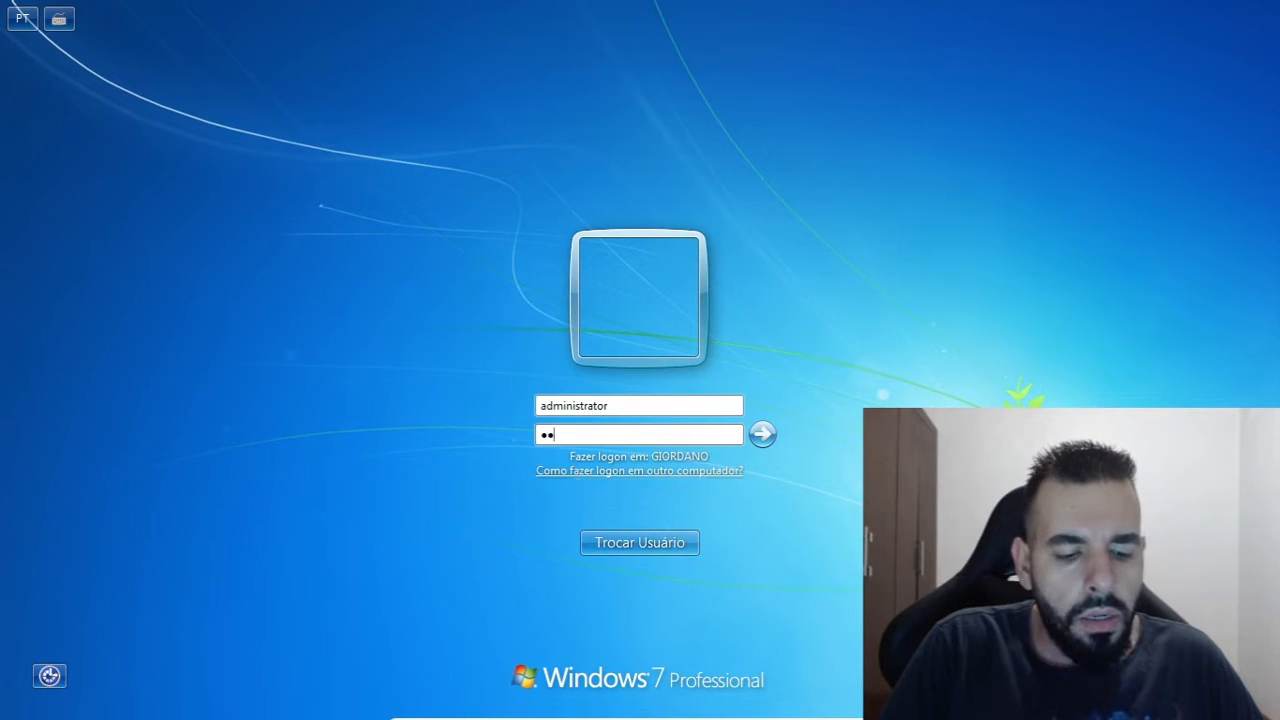
type("*****")
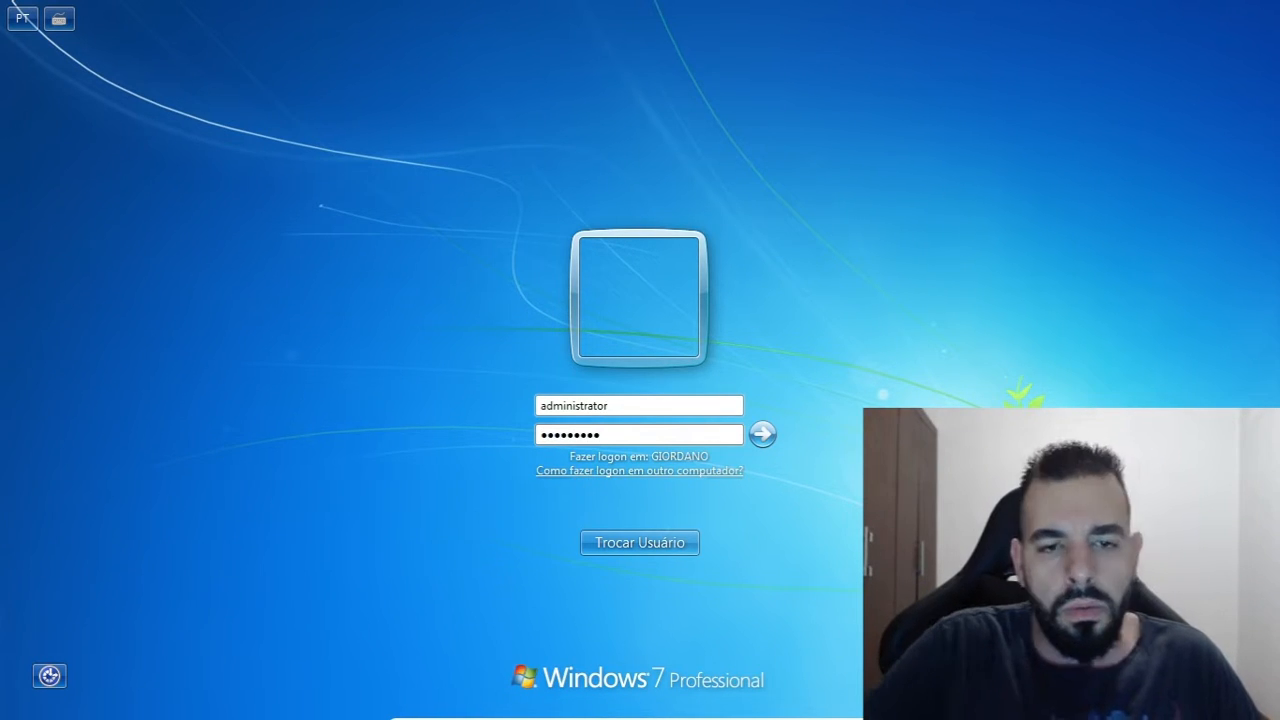
key("Return")
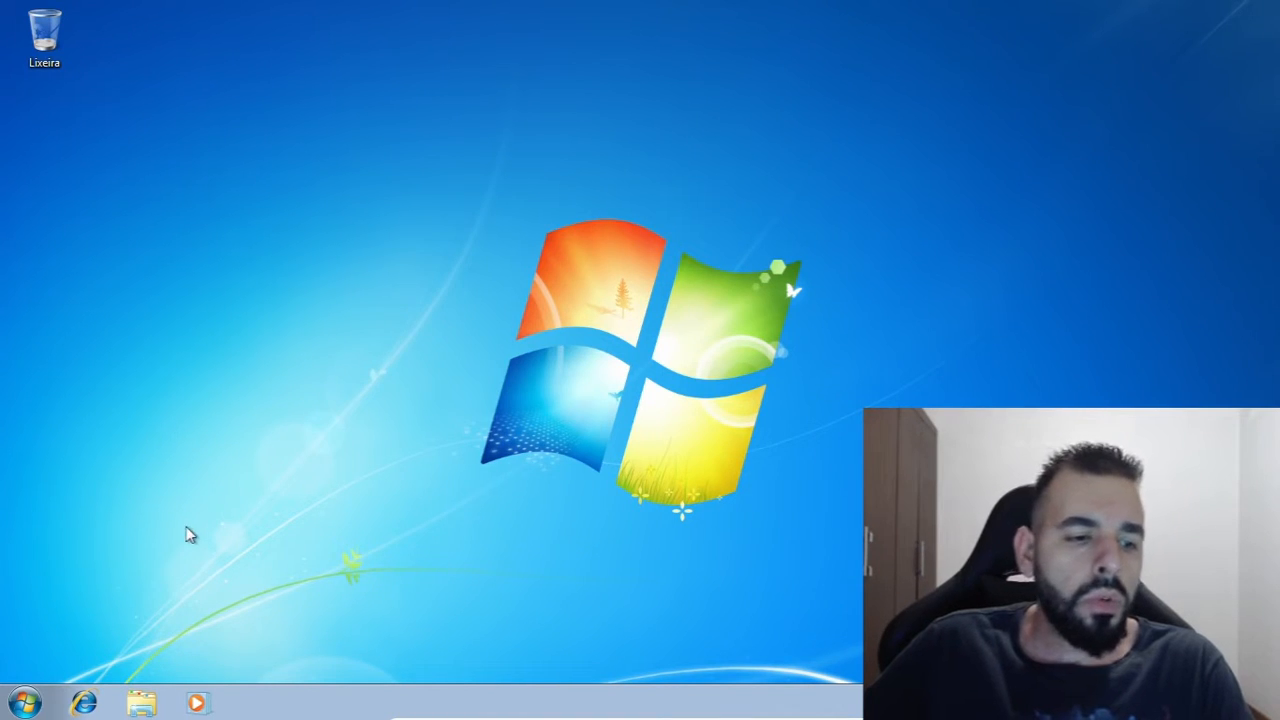
Open the Computador folder and bring up the computer's basic system information to check its name and domain
left_click(12, 706)
left_click(506, 335)
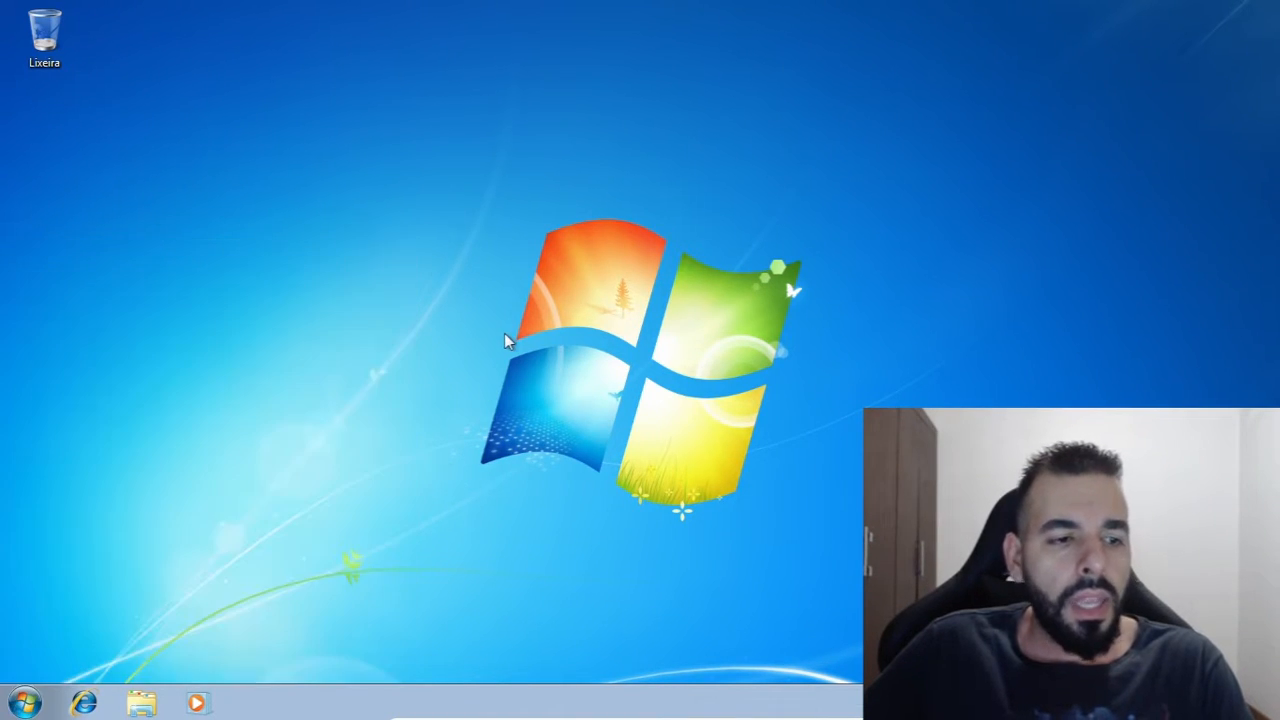
left_click(141, 703)
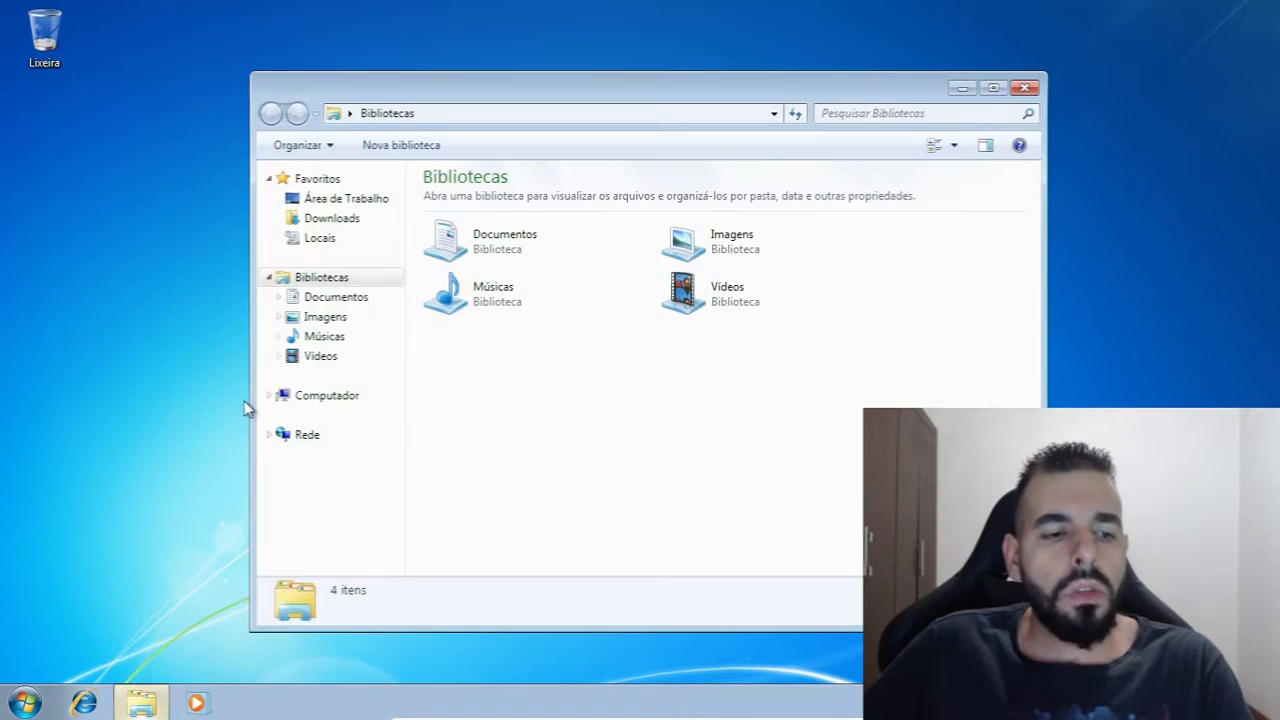
left_click(327, 396)
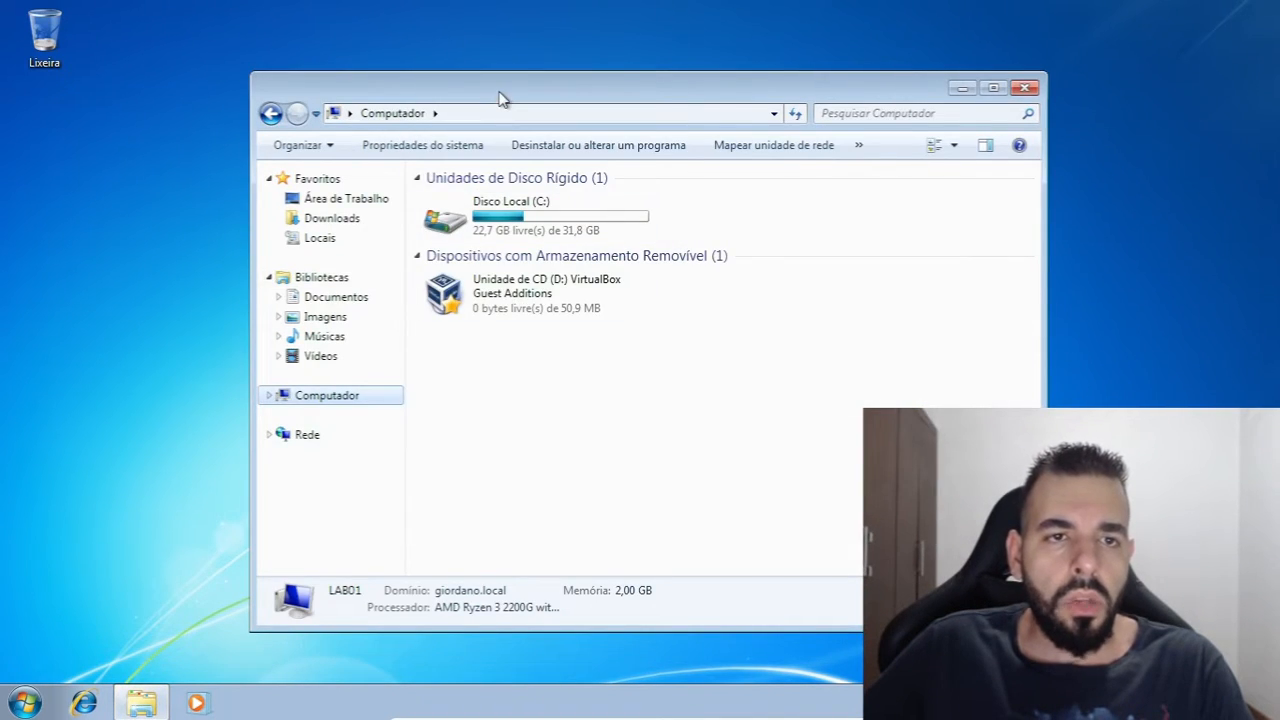
double_click(500, 98)
right_click(296, 304)
left_click(350, 490)
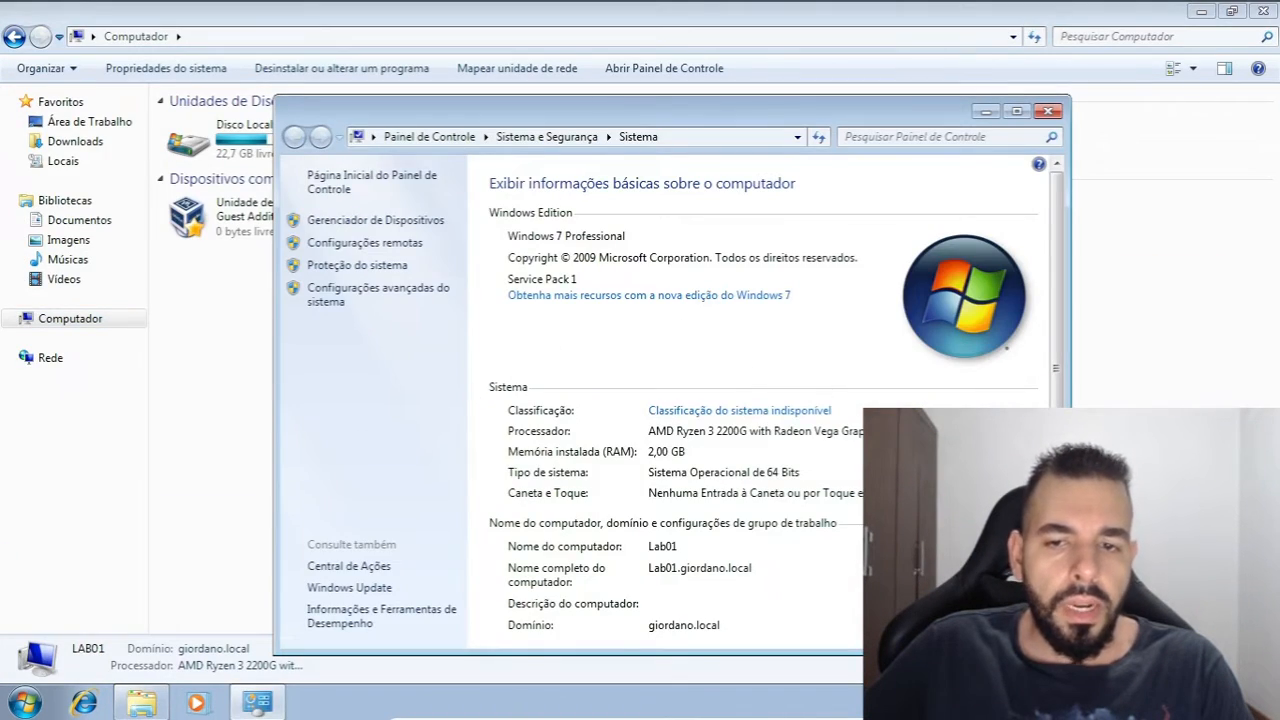
left_click_drag(750, 116, 485, 48)
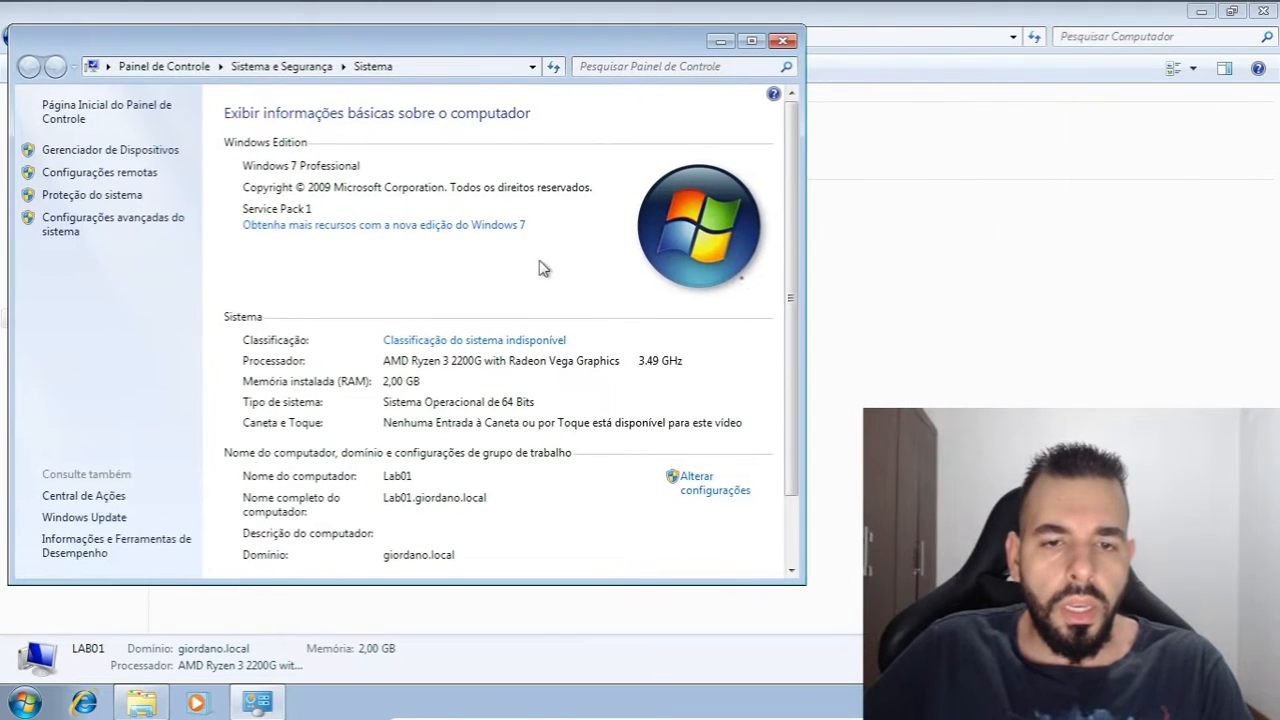
Inspect the domain membership in the computer name/domain changes dialog without editing it, and close all open windows
left_click(675, 490)
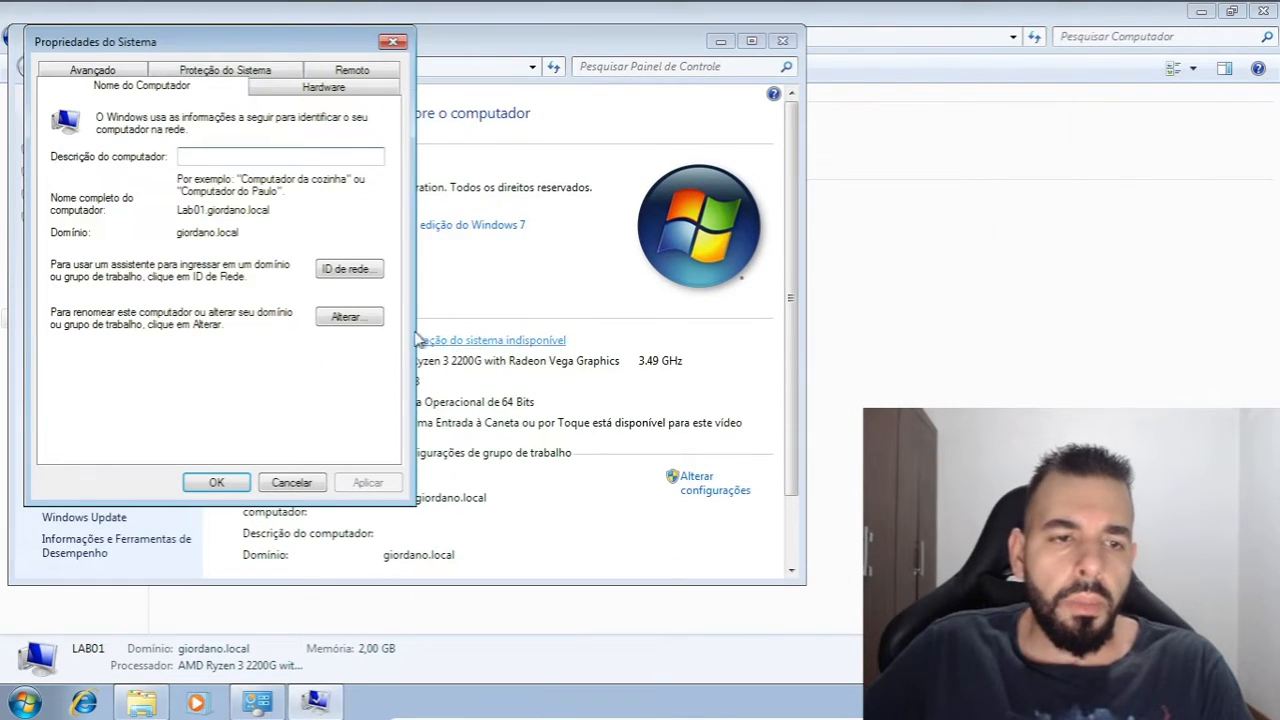
left_click(352, 318)
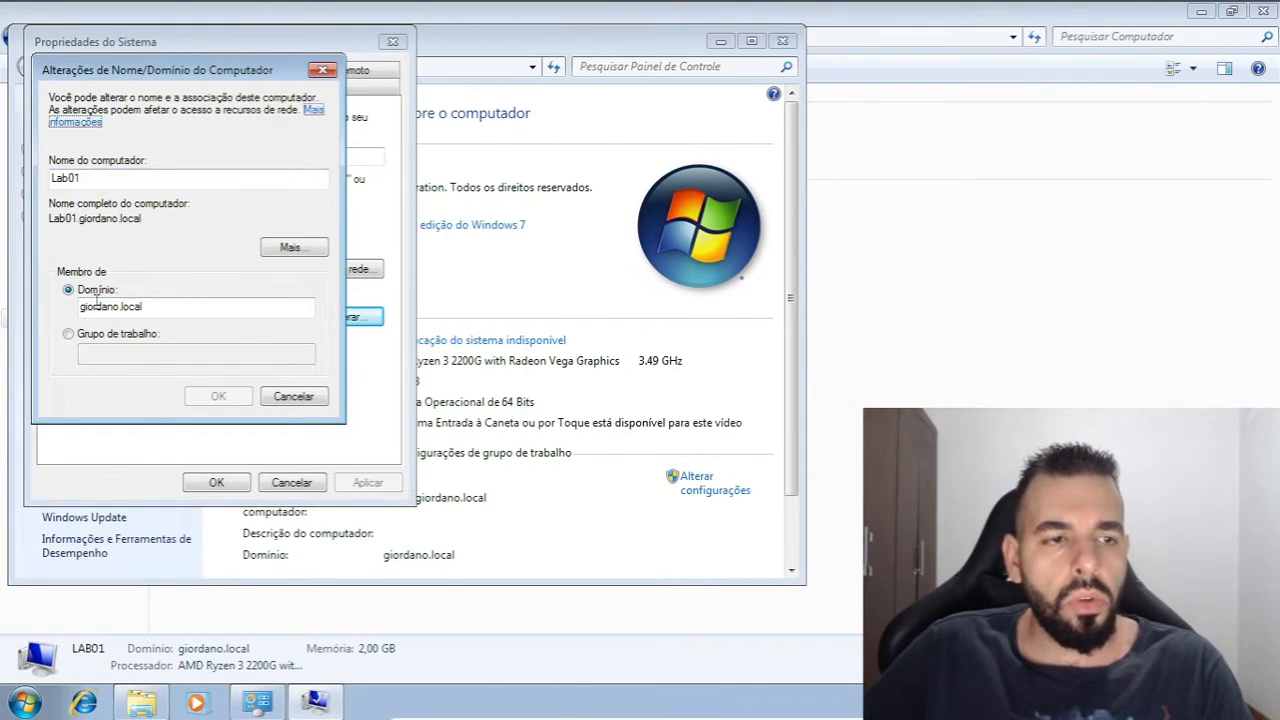
left_click(322, 70)
left_click(388, 45)
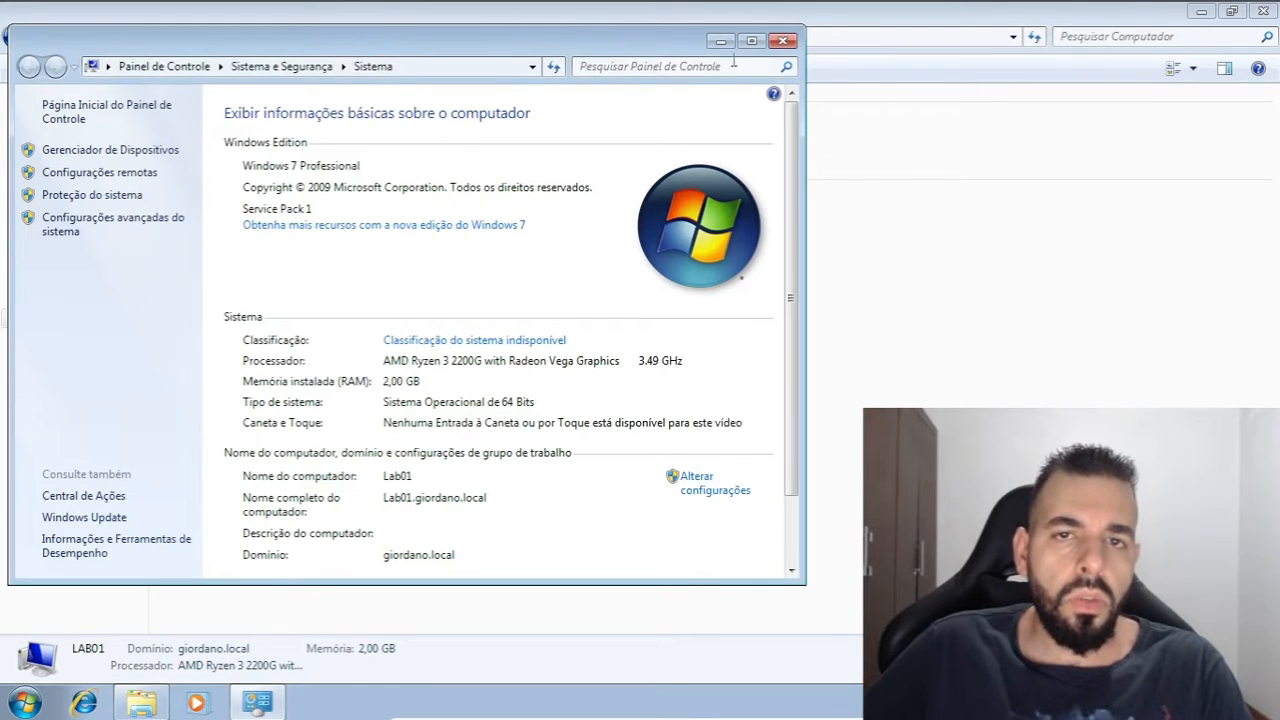
left_click(782, 41)
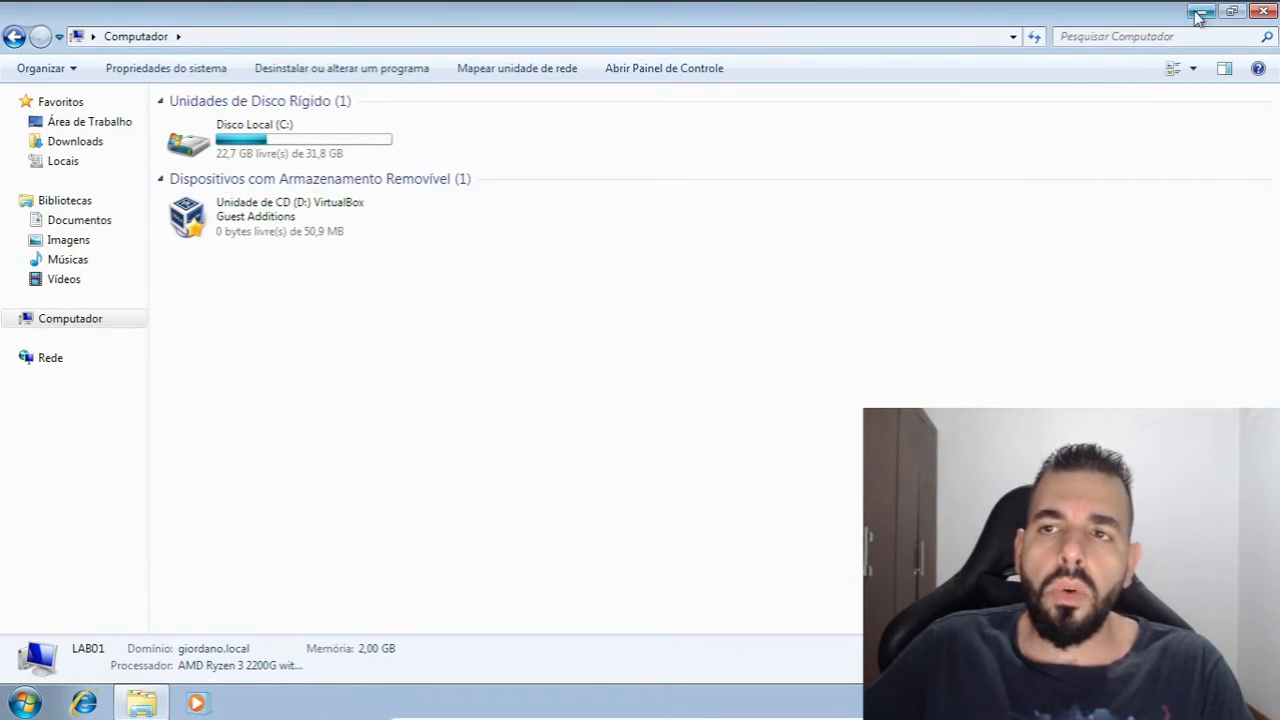
left_click(1263, 10)
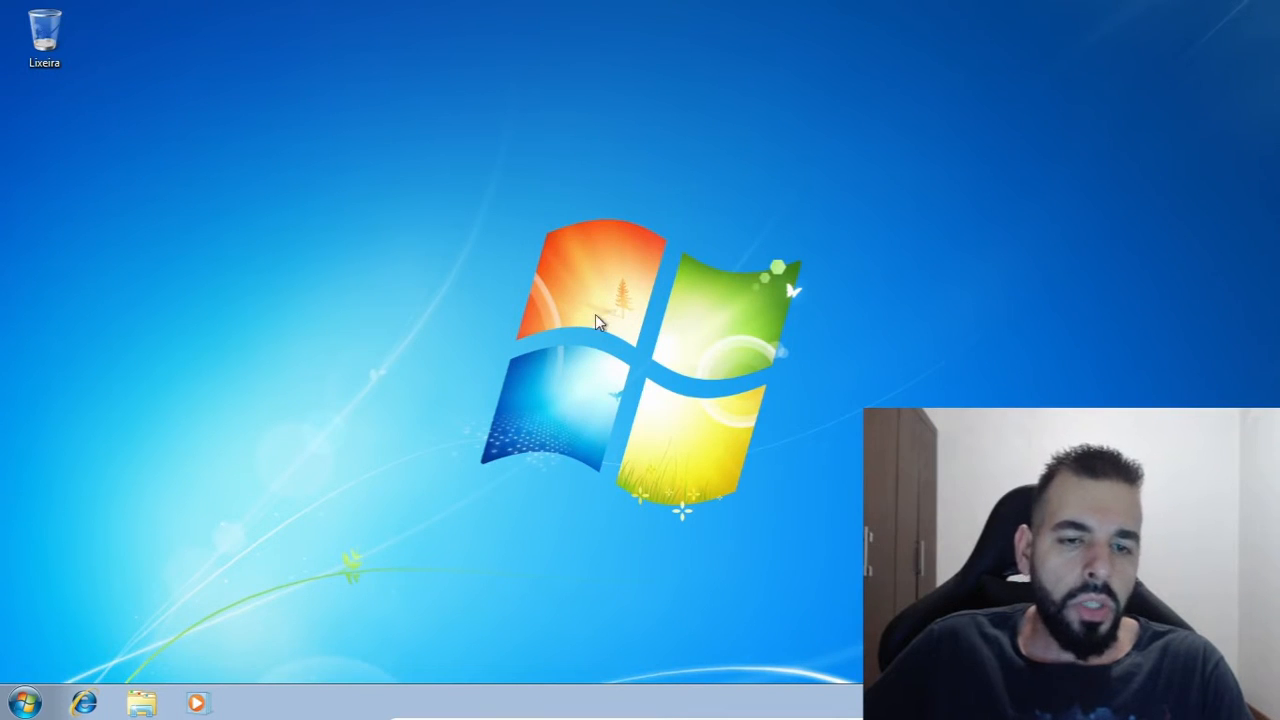
left_click_drag(212, 77, 862, 508)
left_click_drag(878, 561, 296, 154)
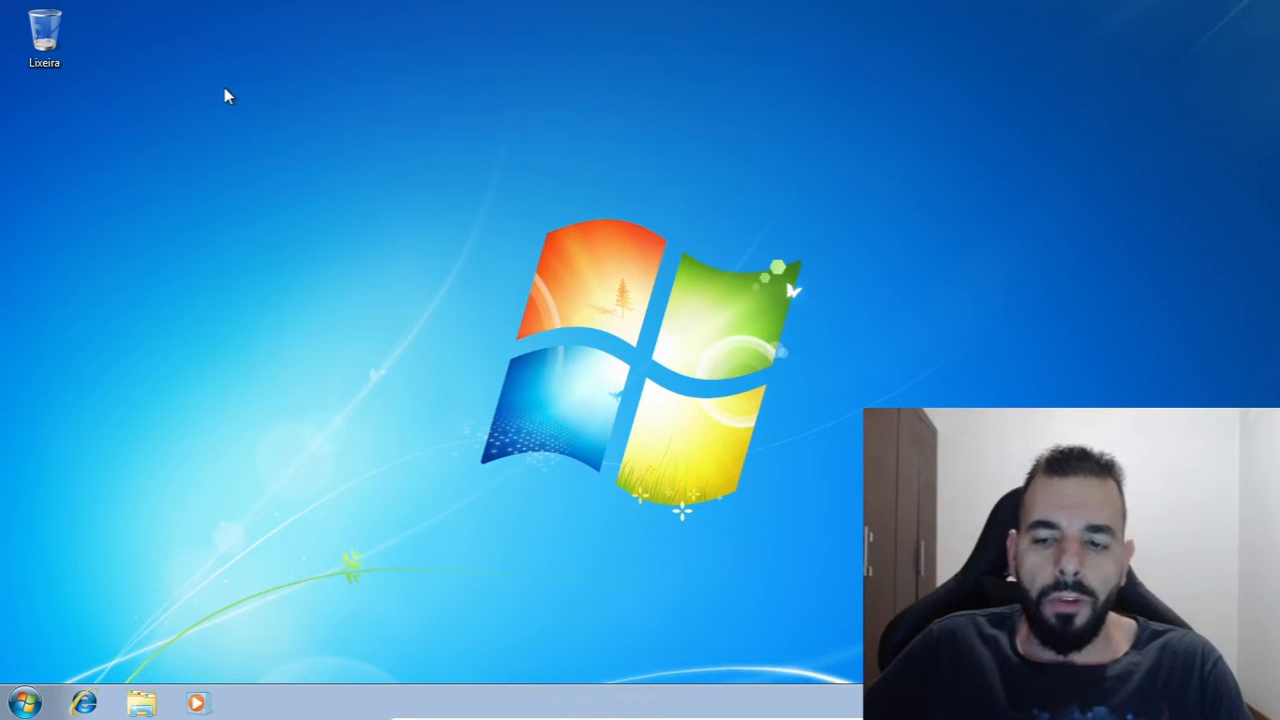
left_click_drag(224, 88, 885, 515)
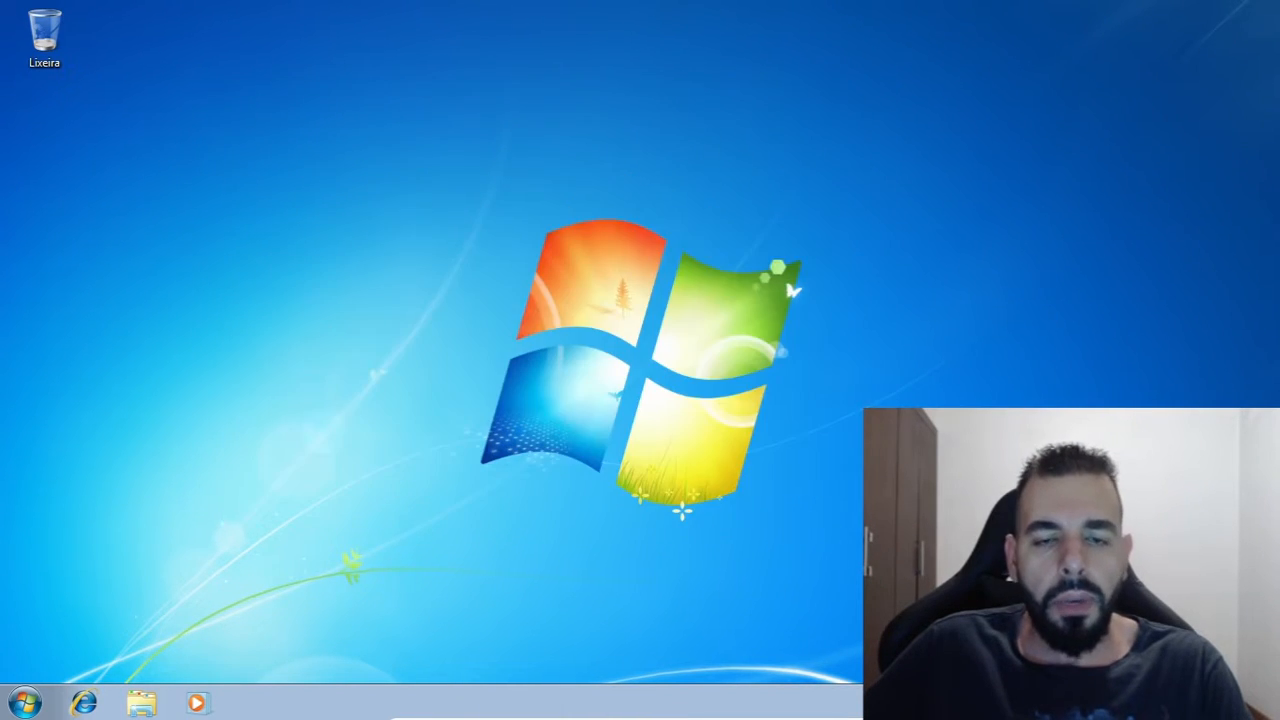
left_click_drag(965, 553, 350, 150)
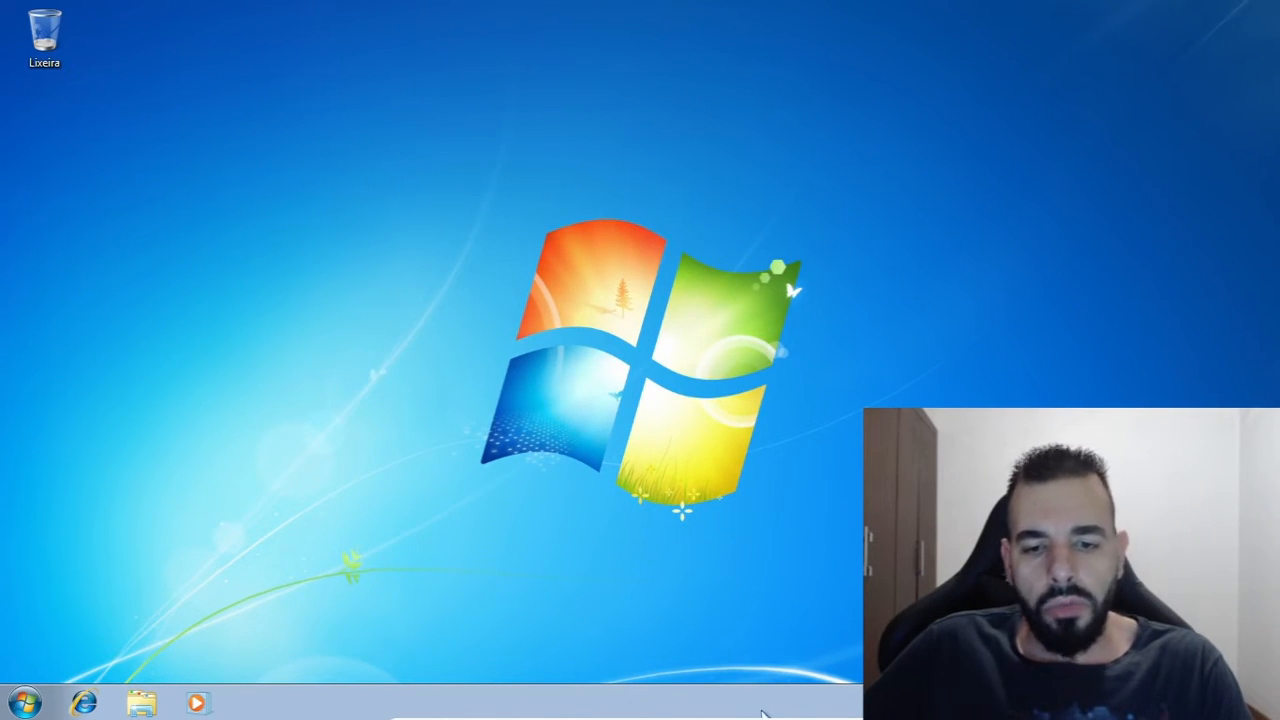
Shut down the Windows 7 virtual machine
left_click(16, 704)
left_click(322, 654)
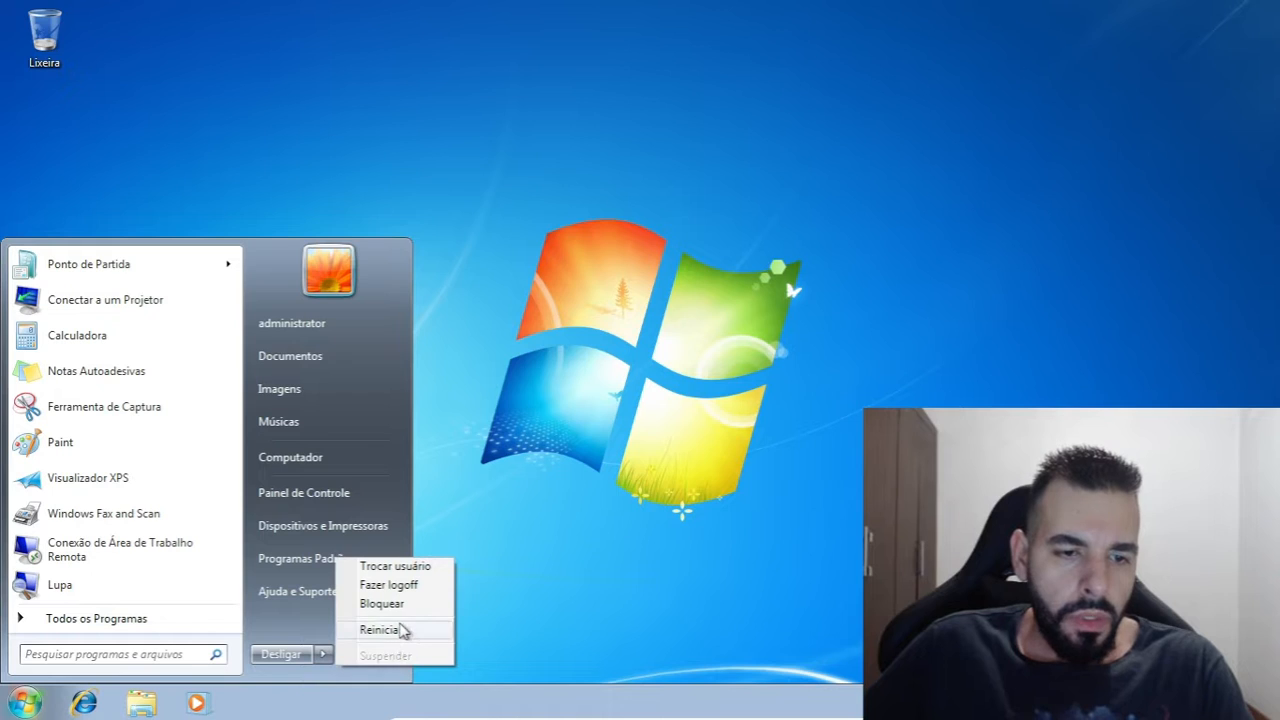
left_click(290, 655)
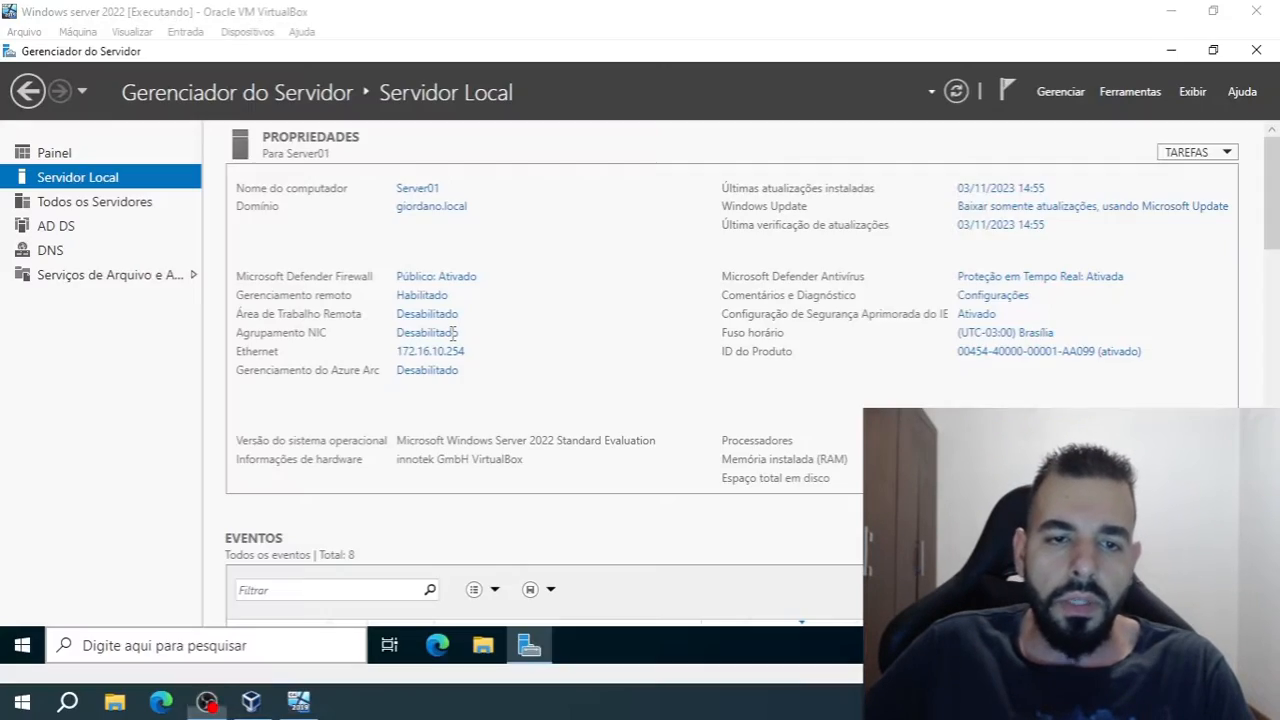
In the Windows Server 2022 machine, open Active Directory Users and Computers, maximize it and widen its console tree
left_click(527, 250)
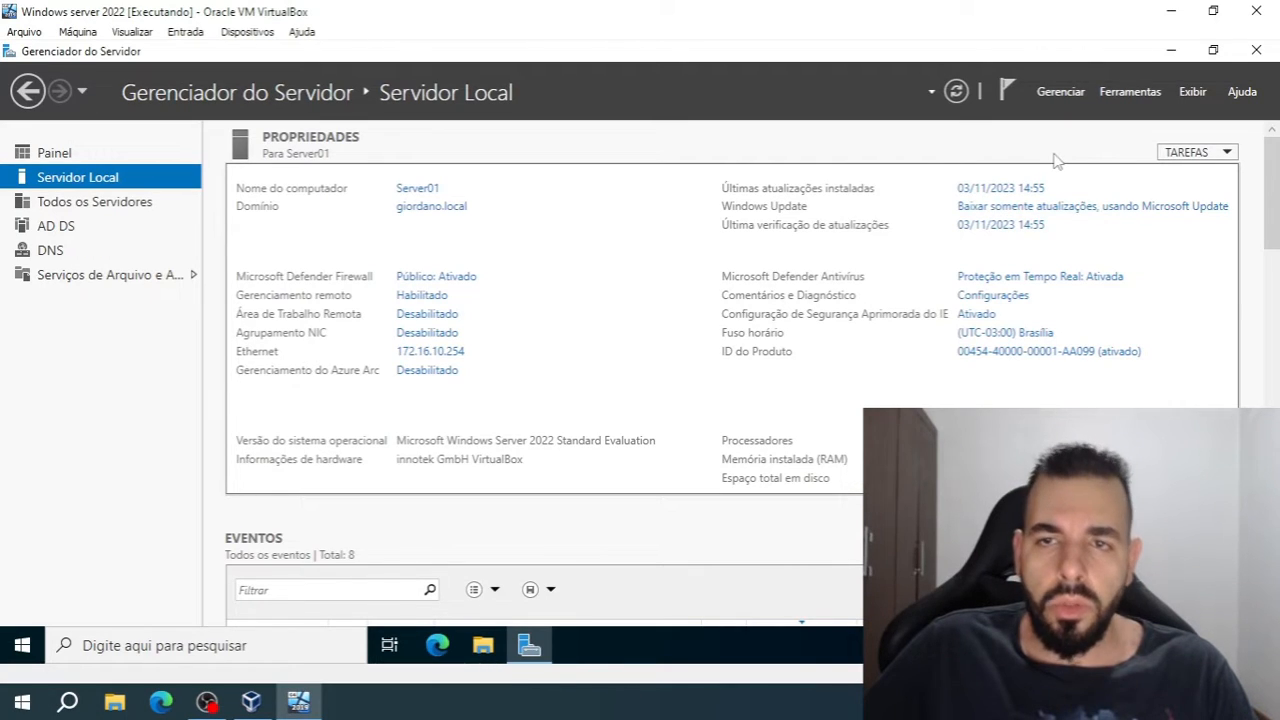
left_click(1122, 92)
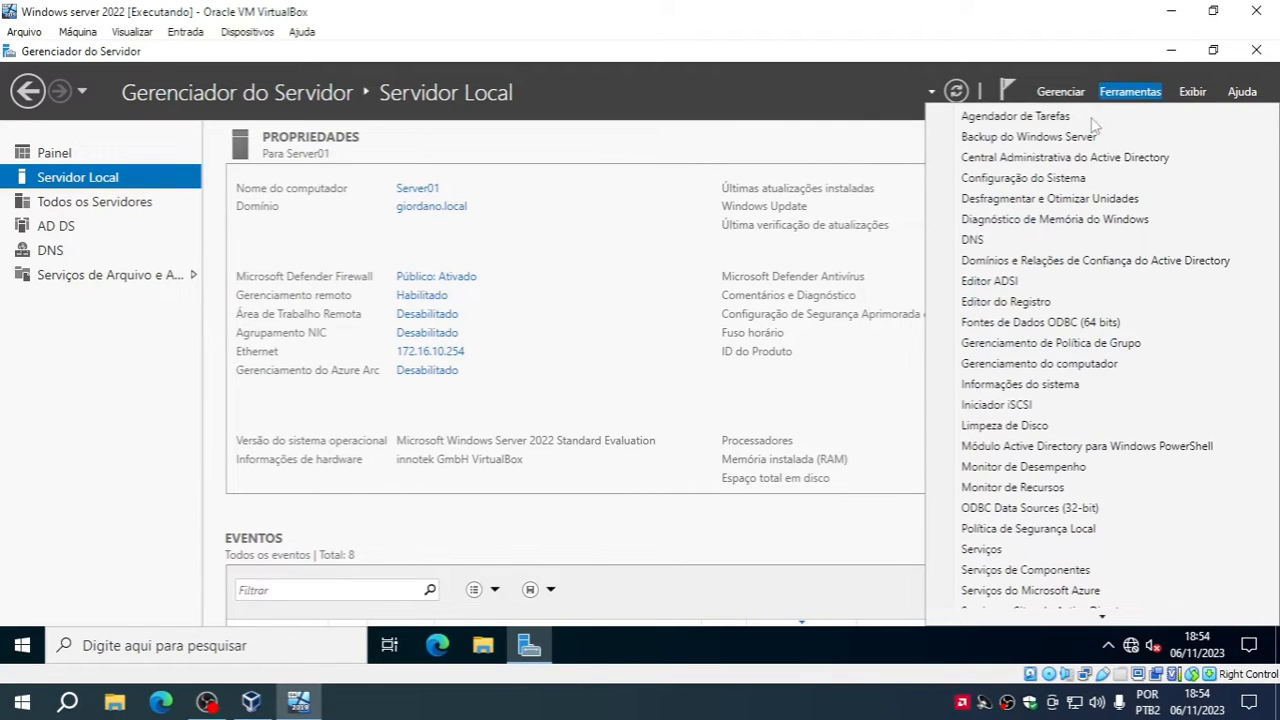
mouse_move(1139, 618)
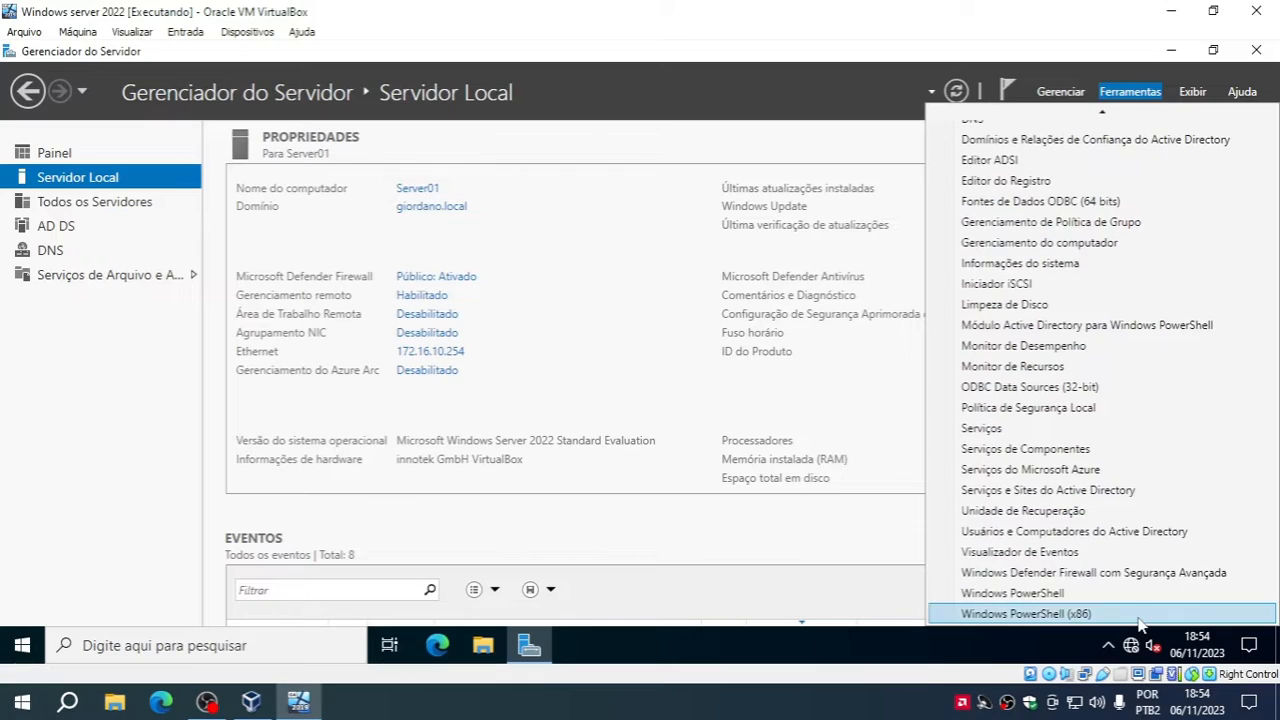
left_click(1111, 533)
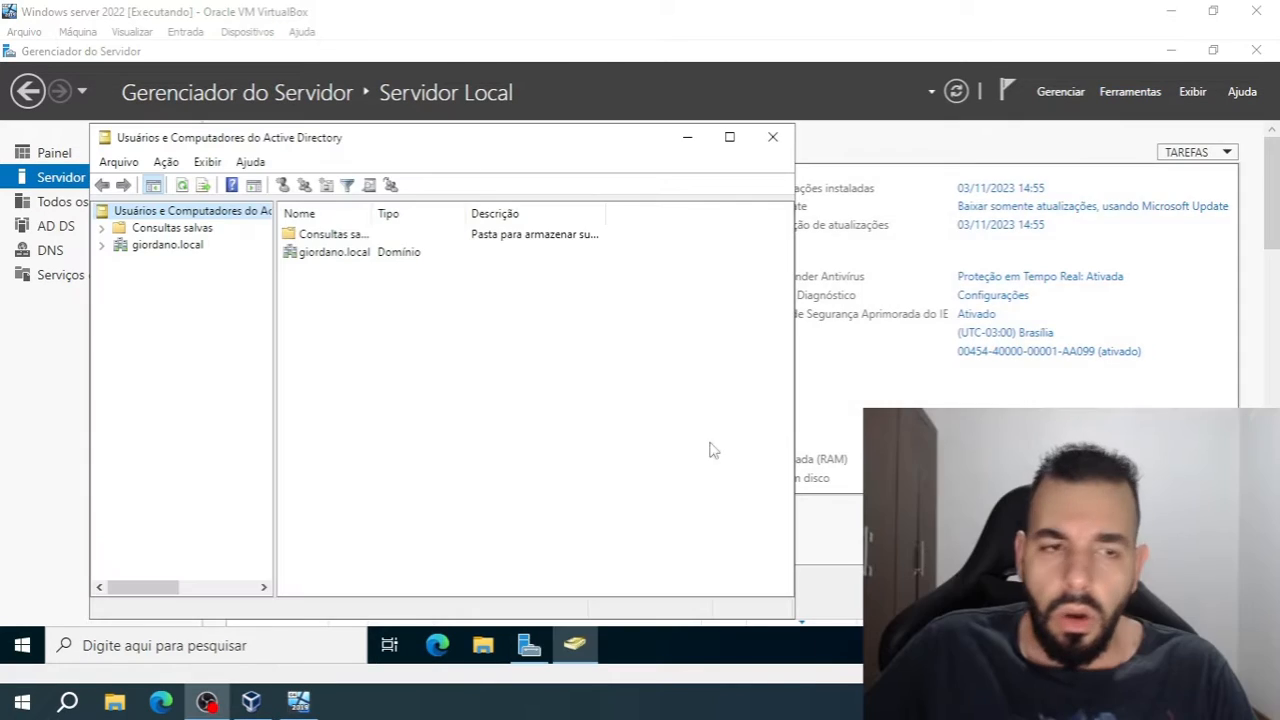
double_click(387, 141)
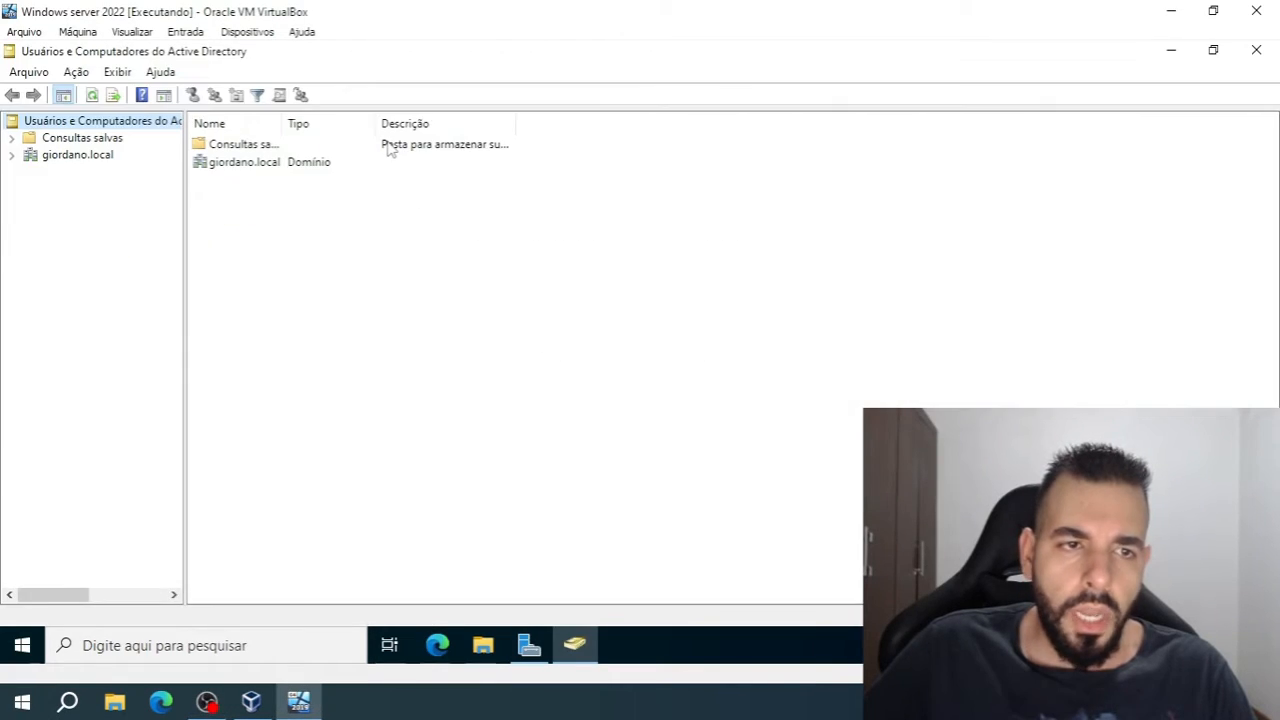
left_click_drag(185, 208, 395, 210)
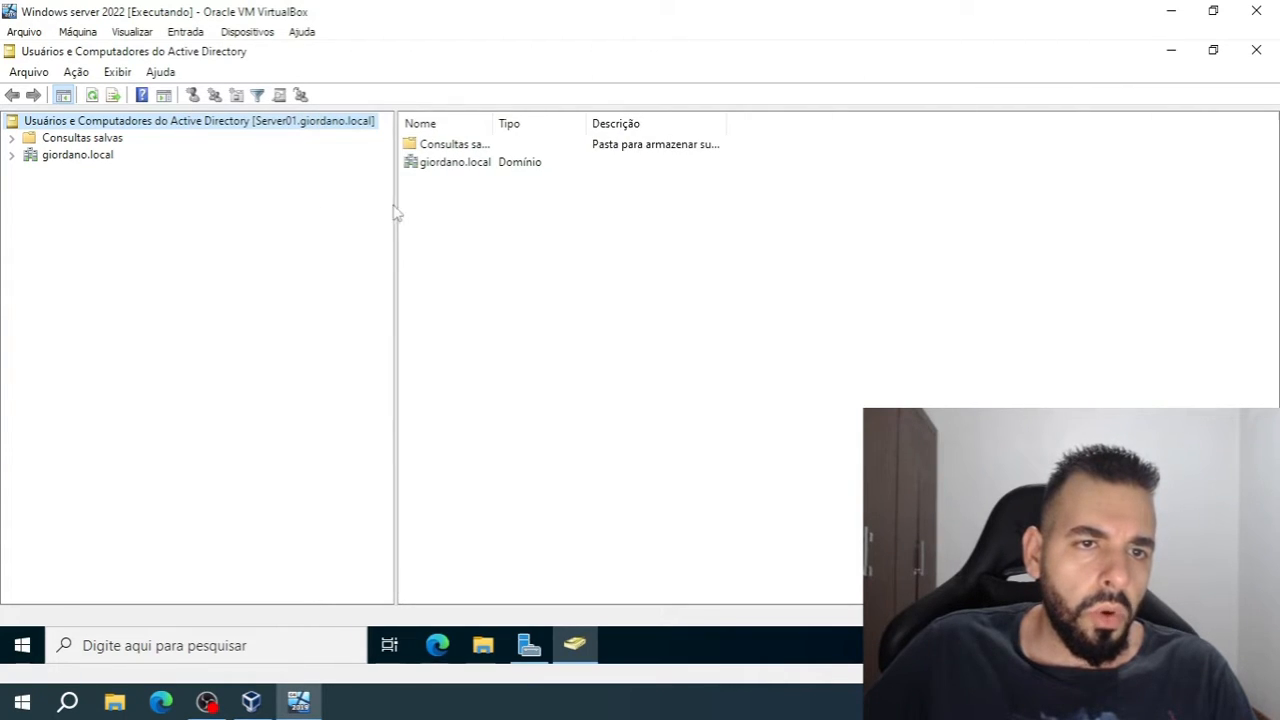
Expand the giordano.local domain, list its Users container, and widen the Nome and Tipo columns to show full entries
left_click(76, 157)
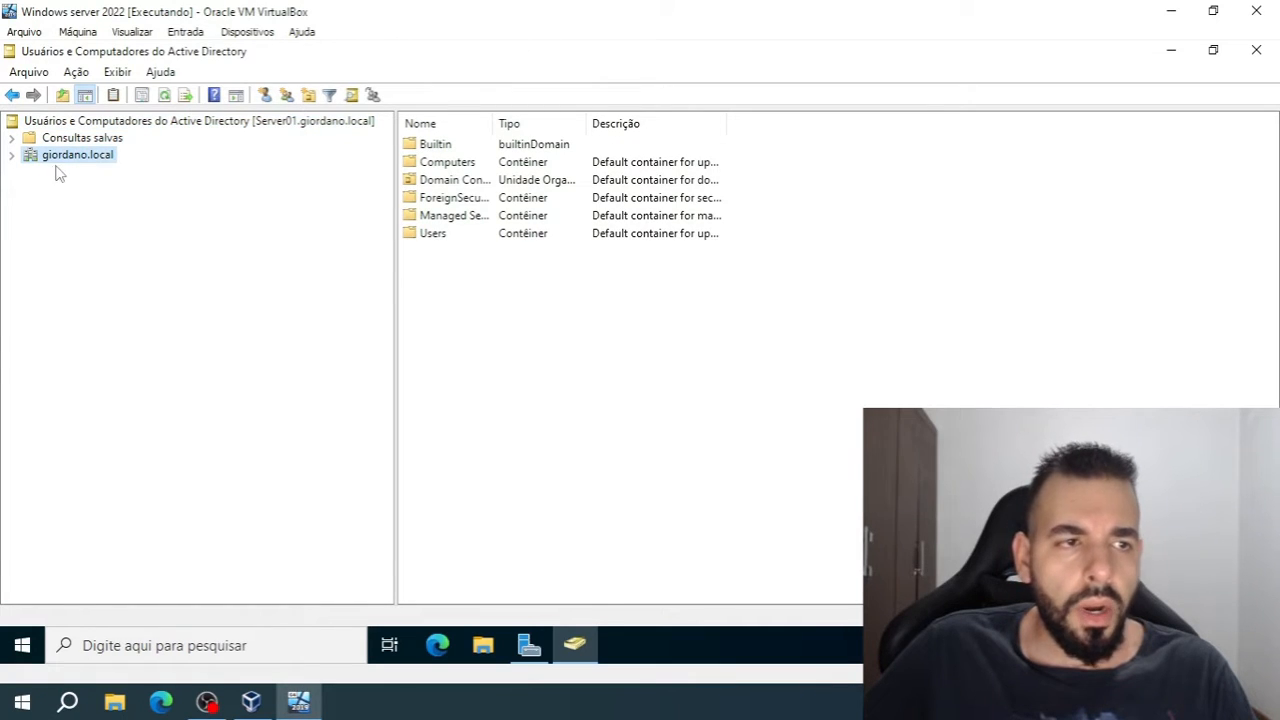
left_click(12, 156)
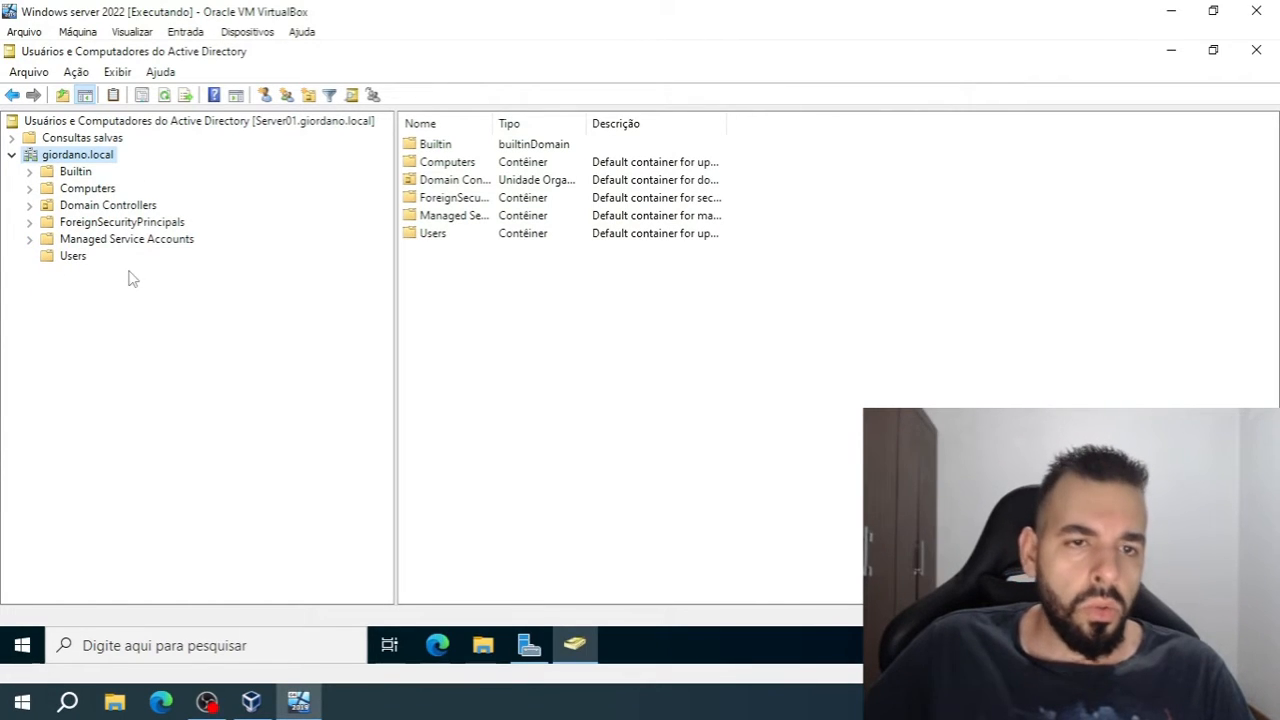
left_click(72, 257)
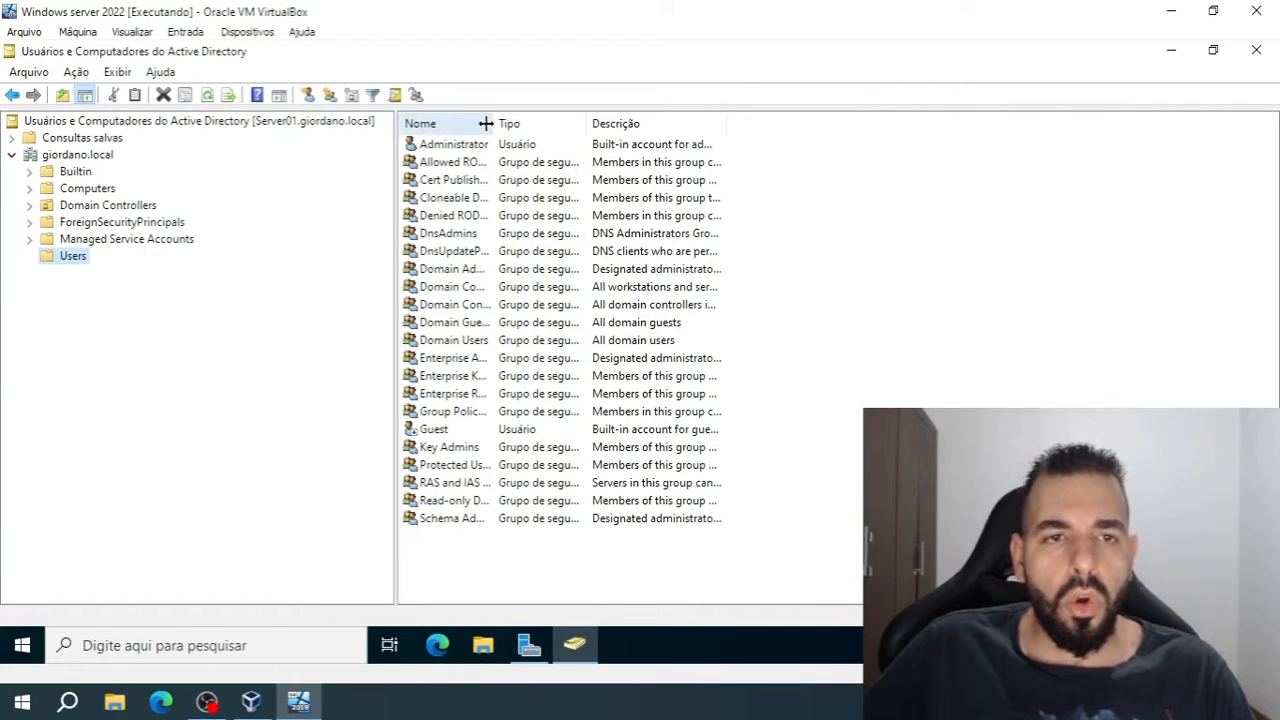
left_click_drag(490, 122, 577, 122)
double_click(577, 122)
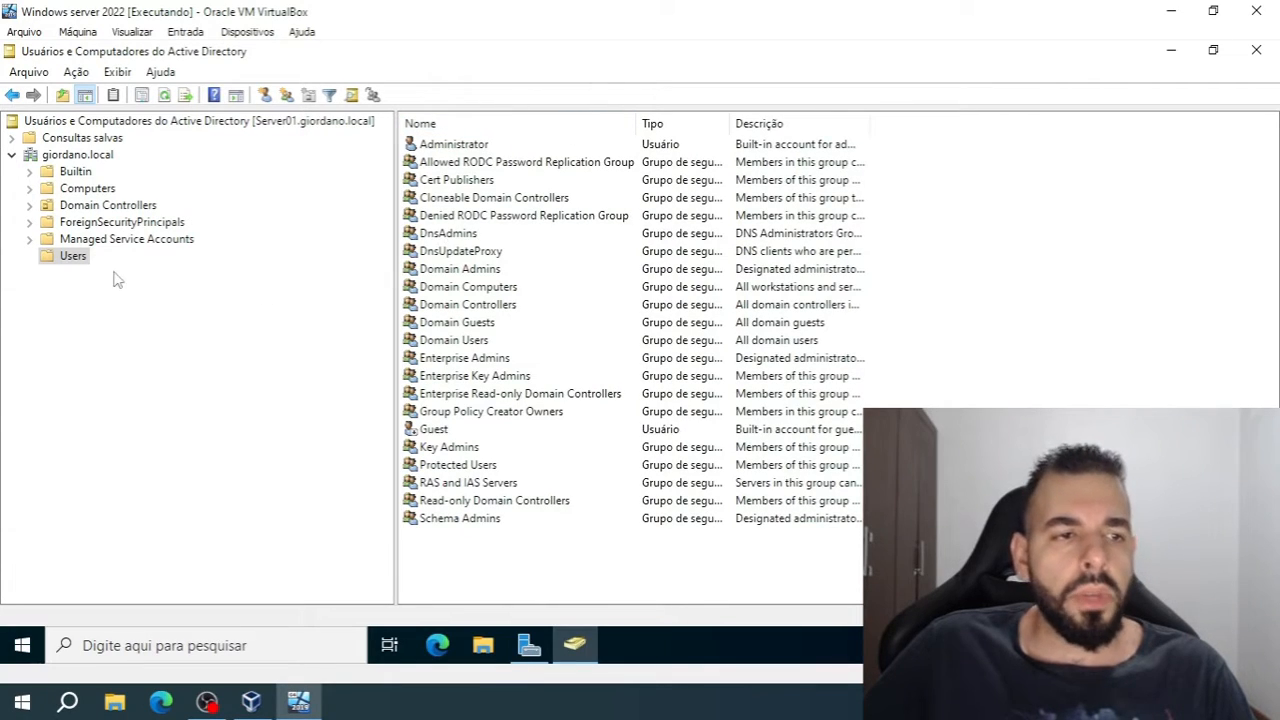
left_click(76, 258)
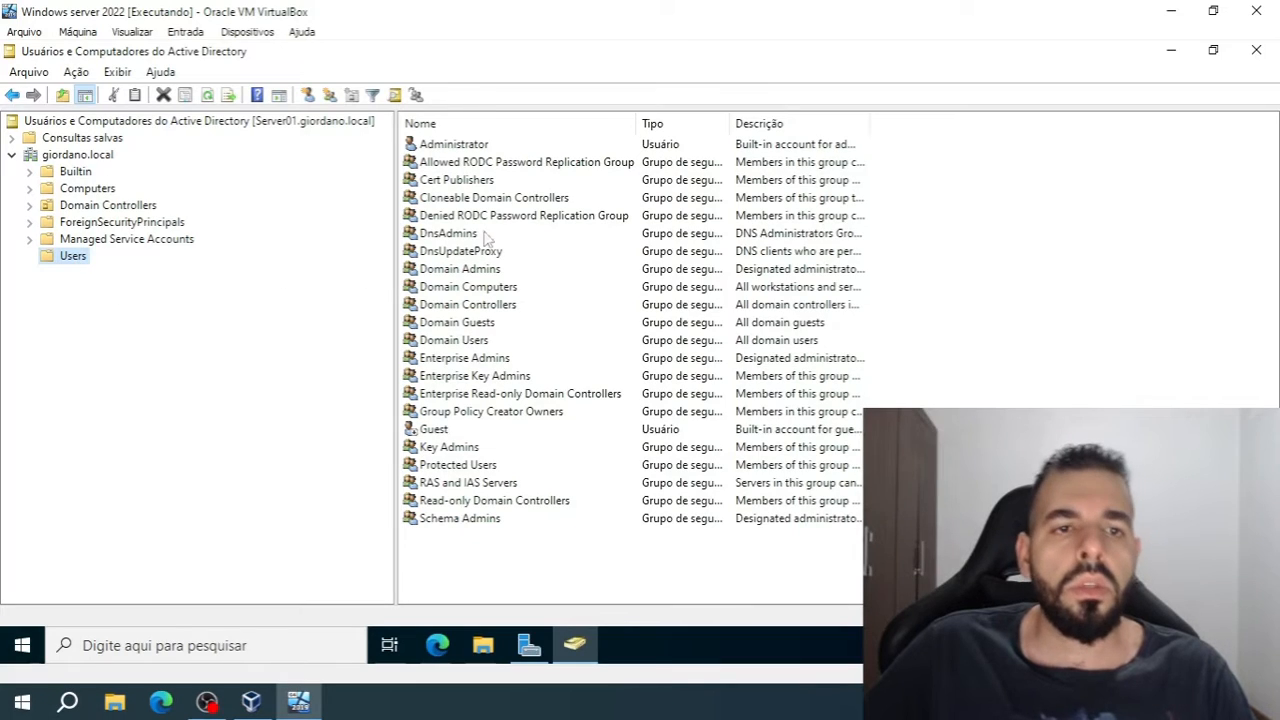
left_click_drag(722, 126, 872, 117)
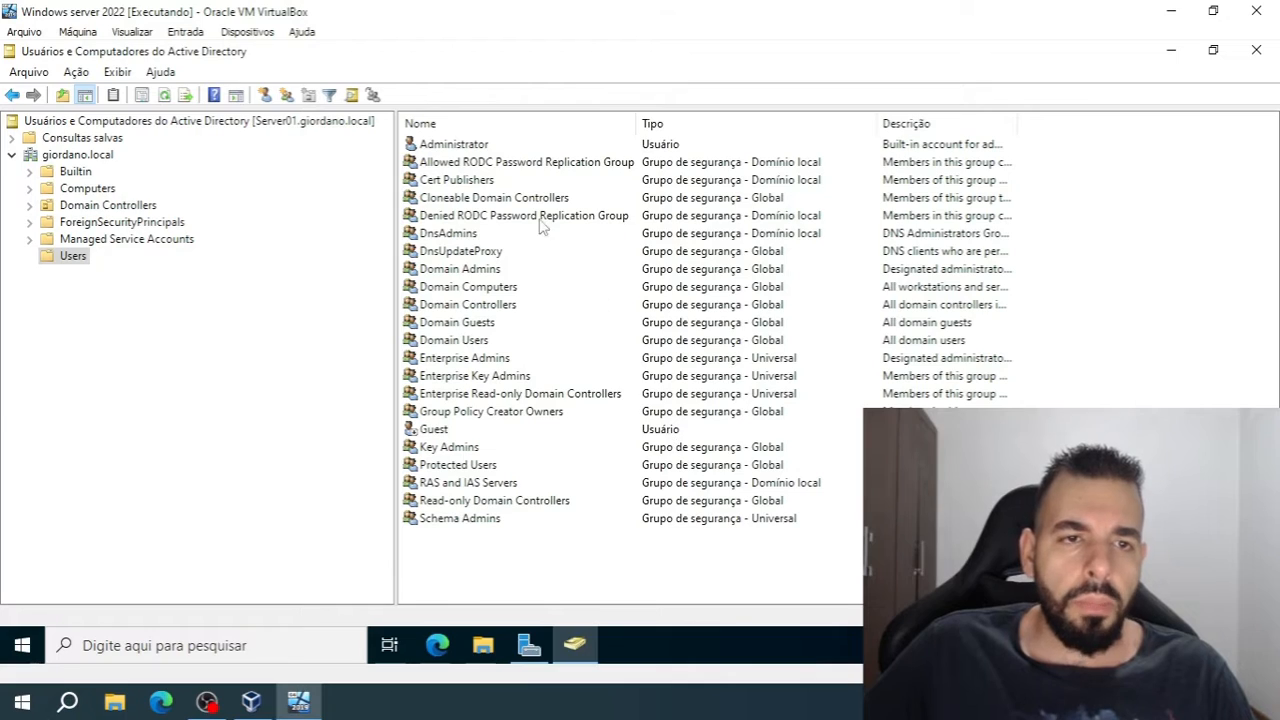
Examine the built-in Administrator and Guest user accounts in the Users container
left_click(512, 146)
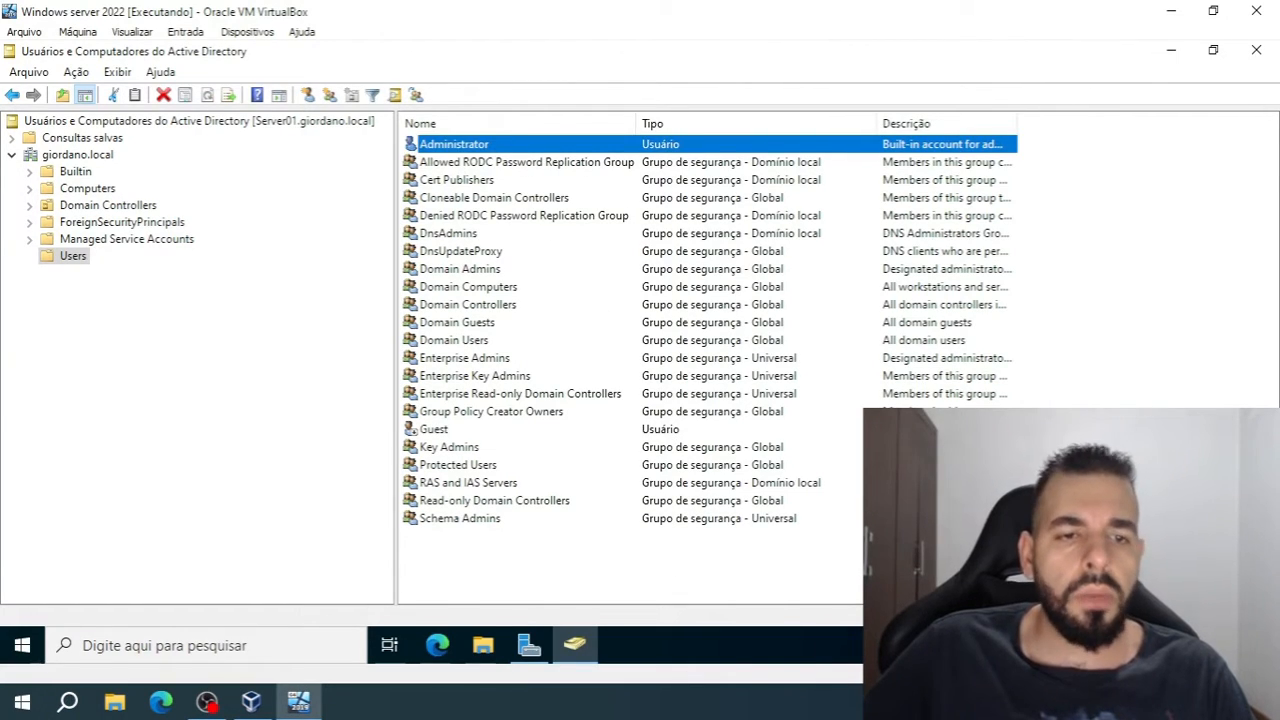
left_click(654, 432)
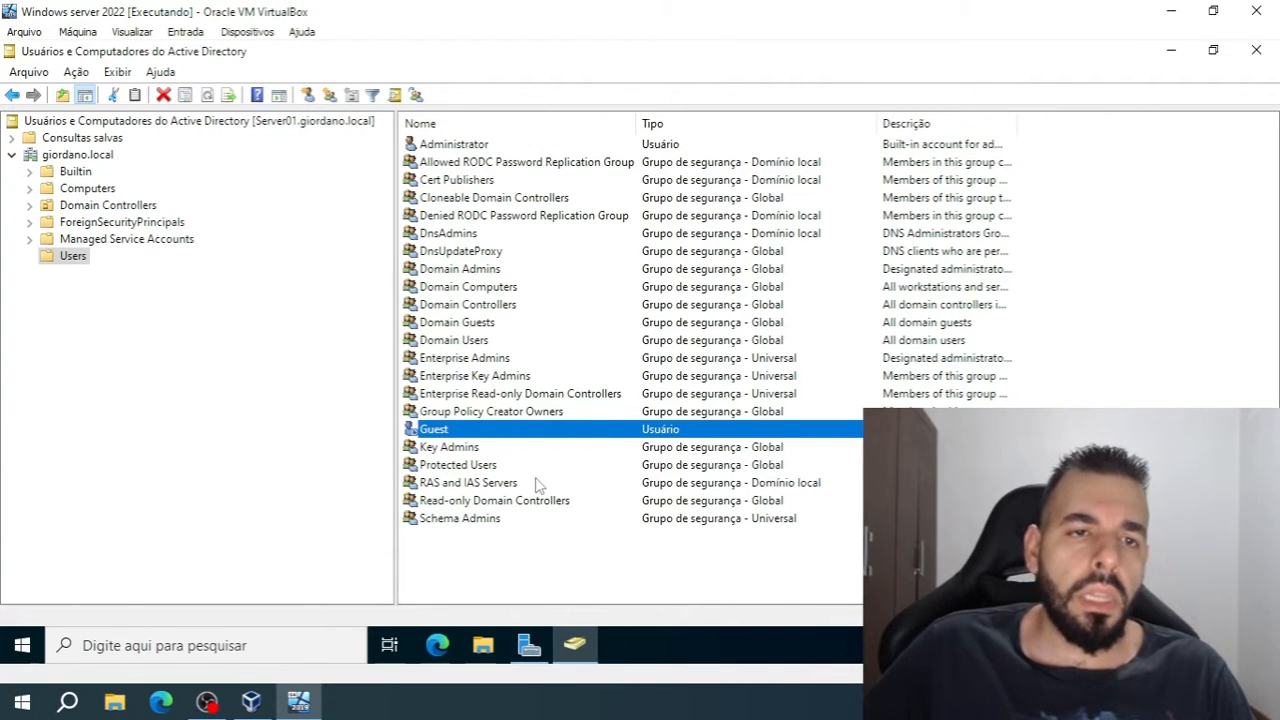
left_click(298, 382)
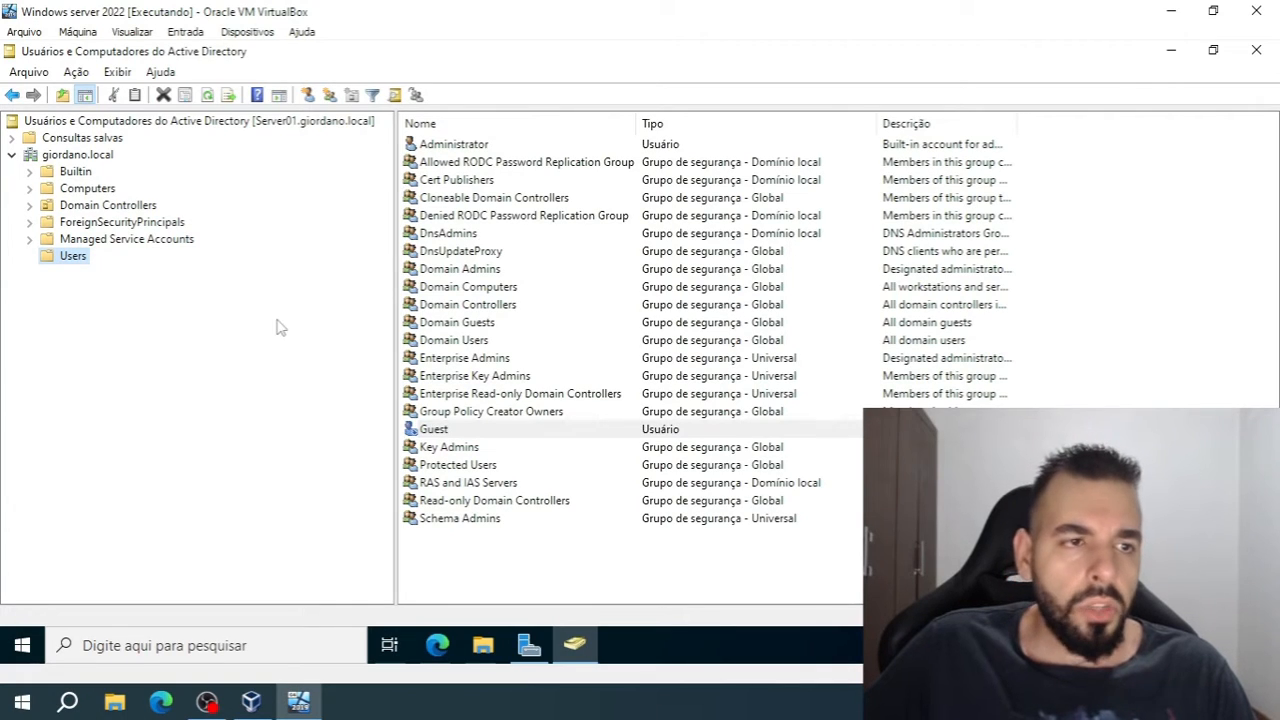
Create an organizational unit named Teste in the giordano.local domain, protected against accidental deletion
left_click(90, 157)
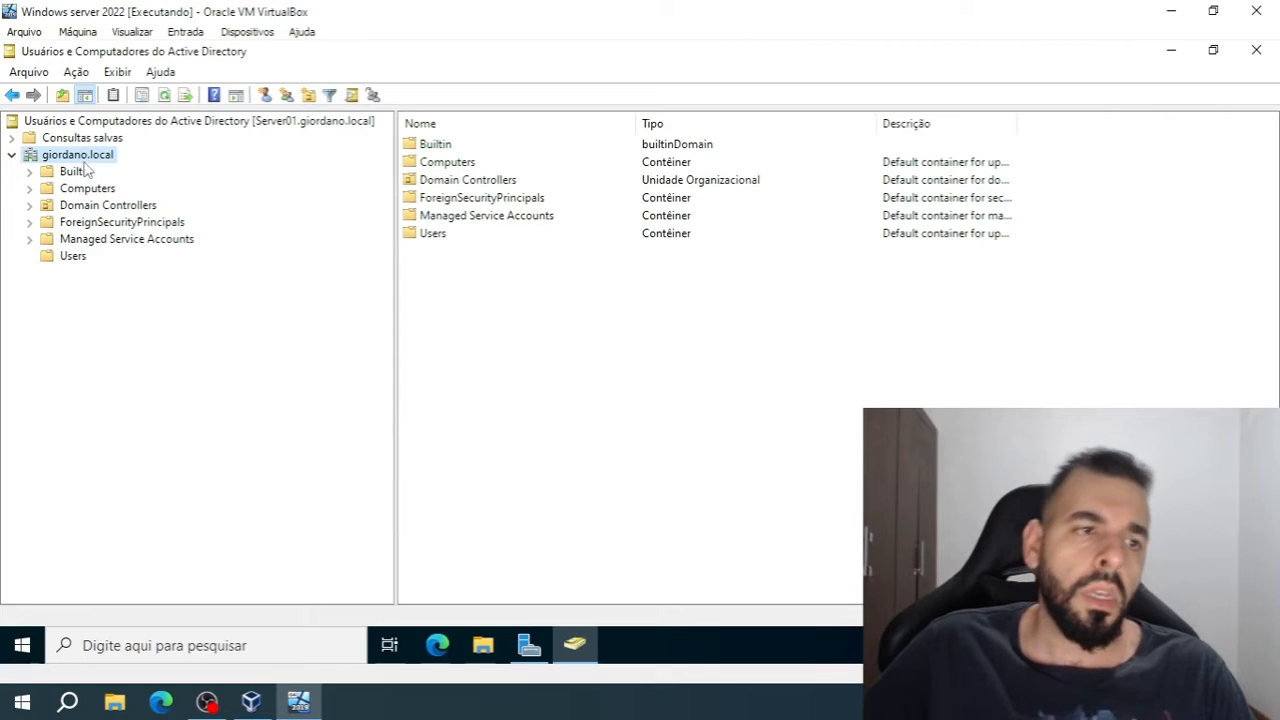
right_click(57, 162)
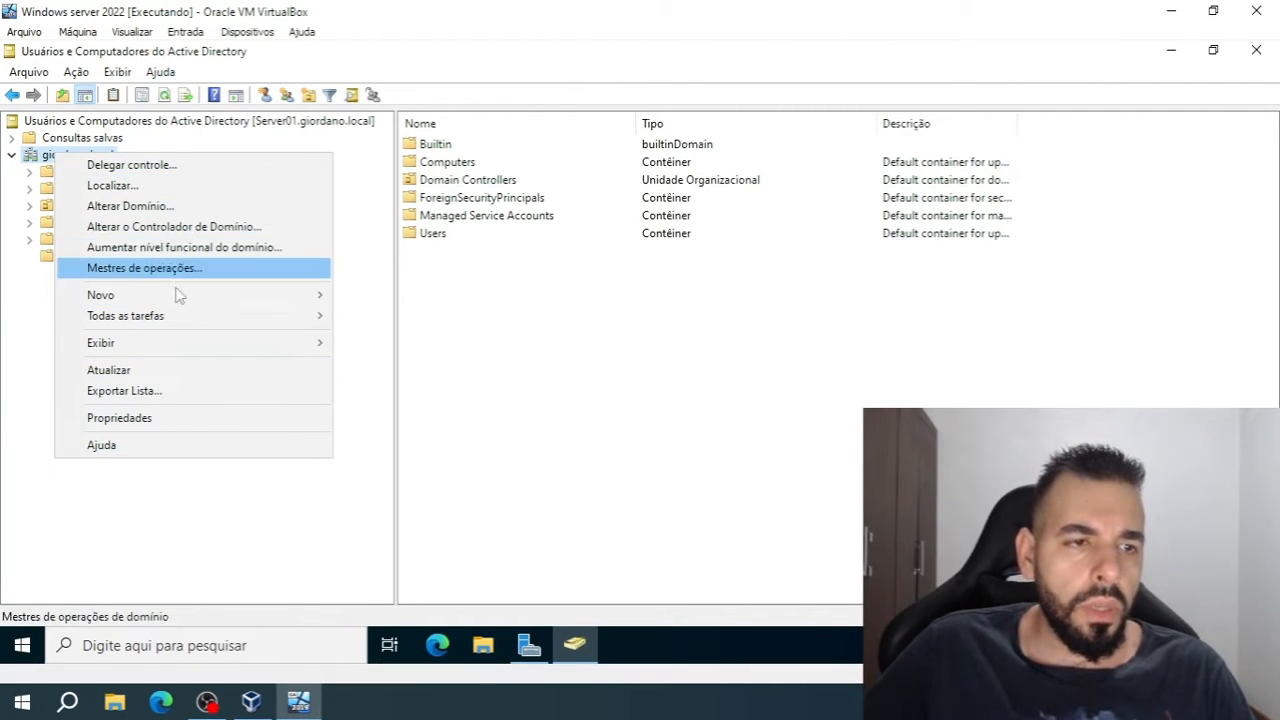
mouse_move(183, 304)
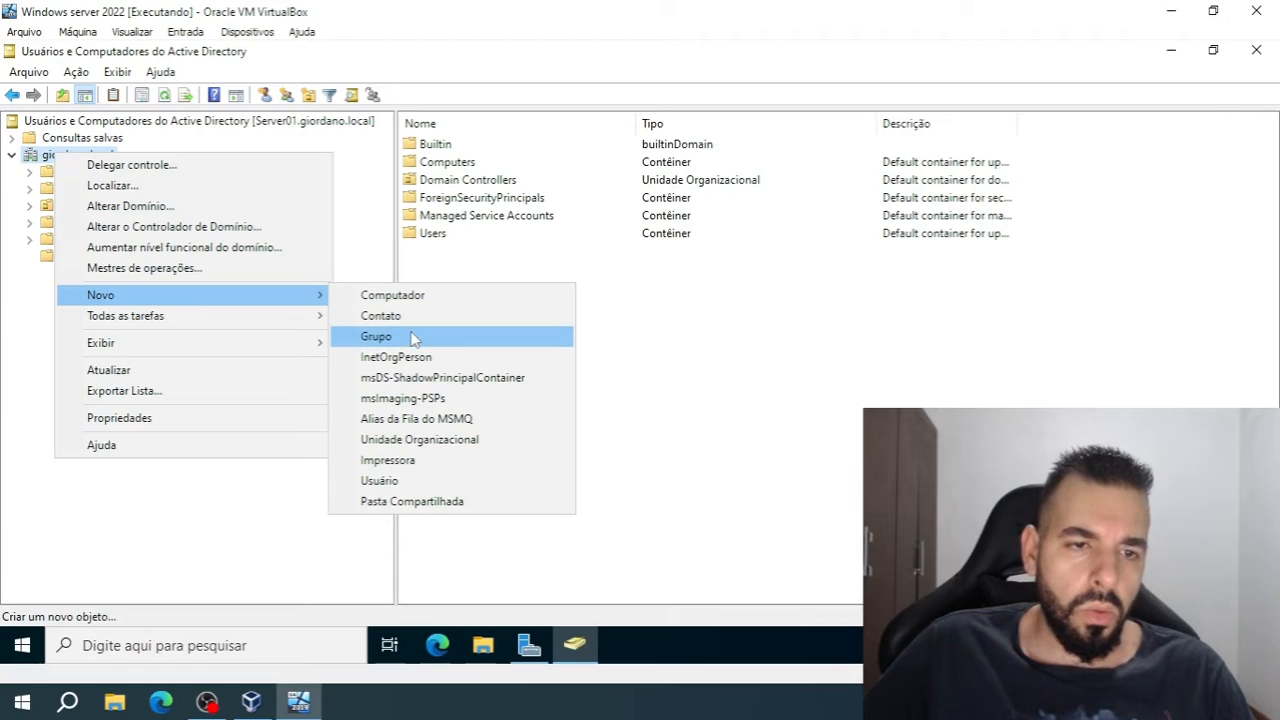
left_click(421, 442)
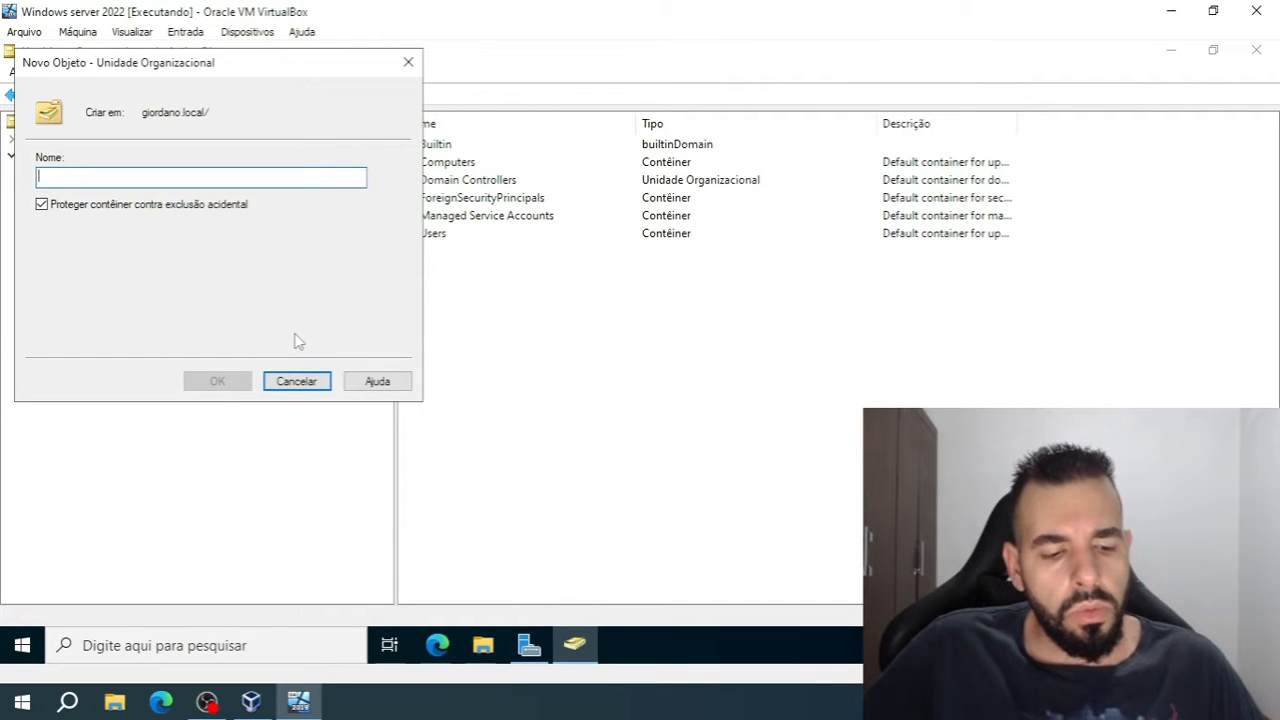
type("Teste")
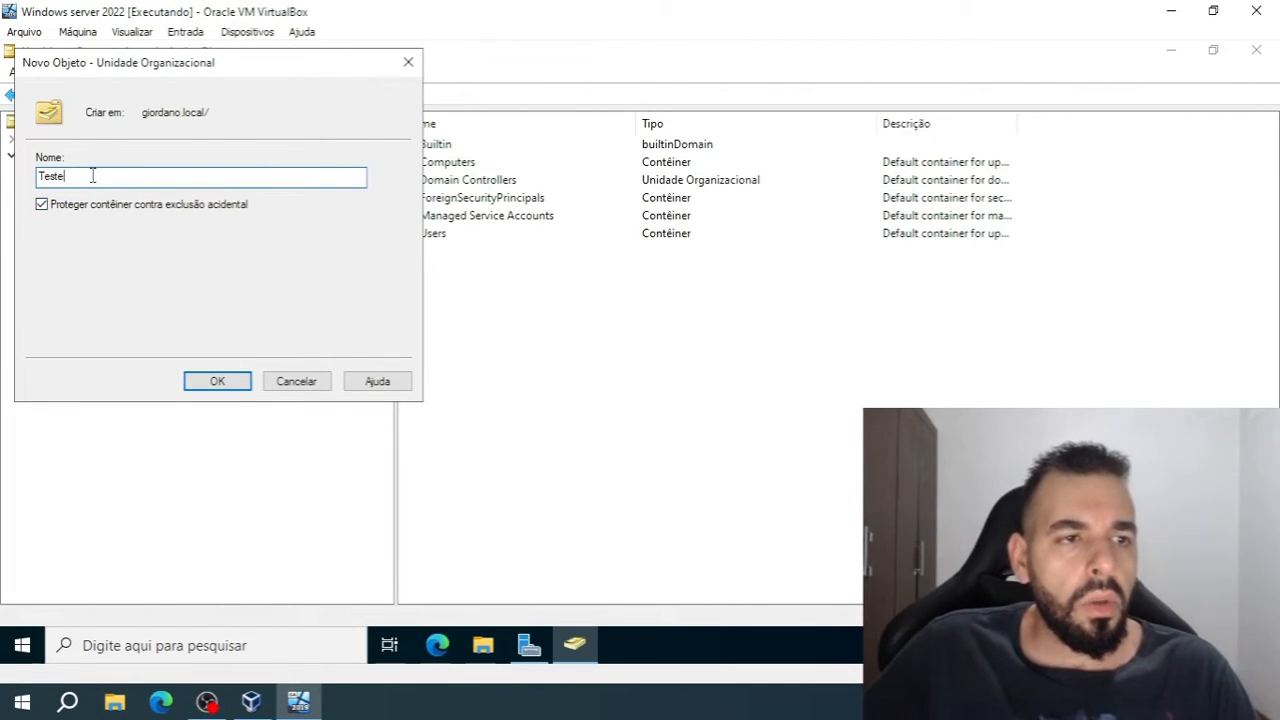
left_click_drag(93, 176, 14, 174)
left_click_drag(172, 177, 2, 176)
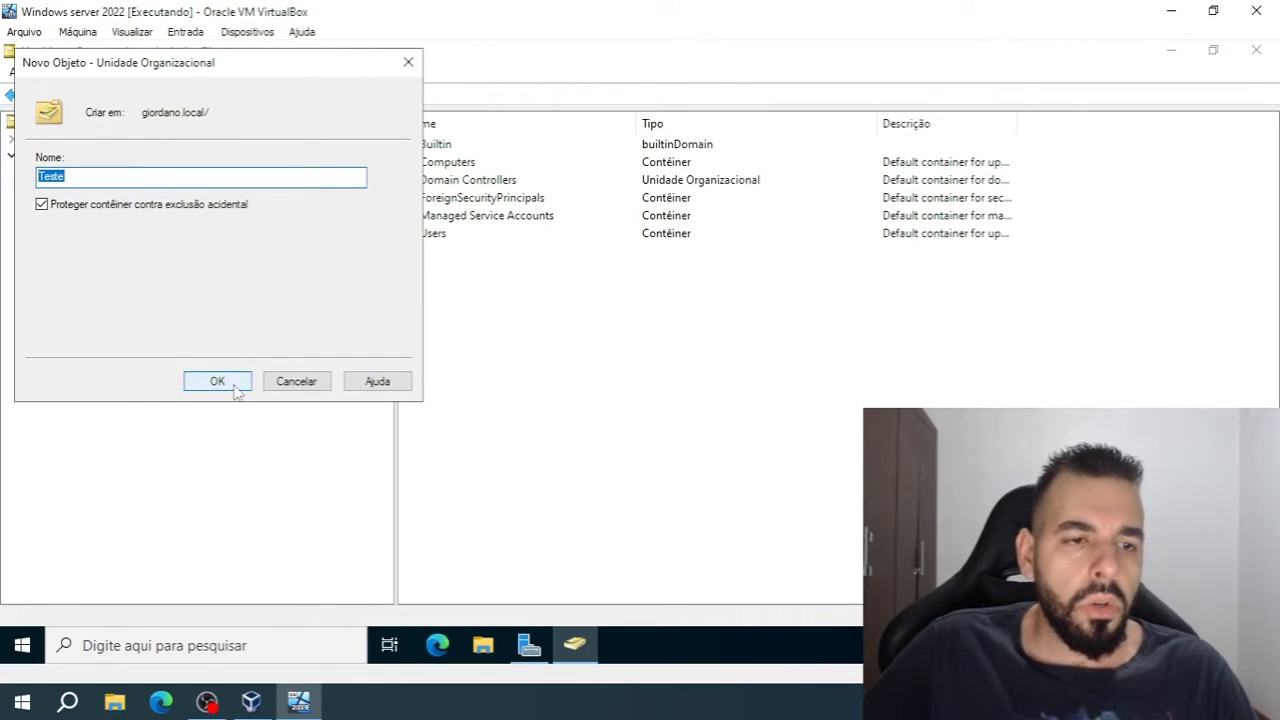
left_click(130, 177)
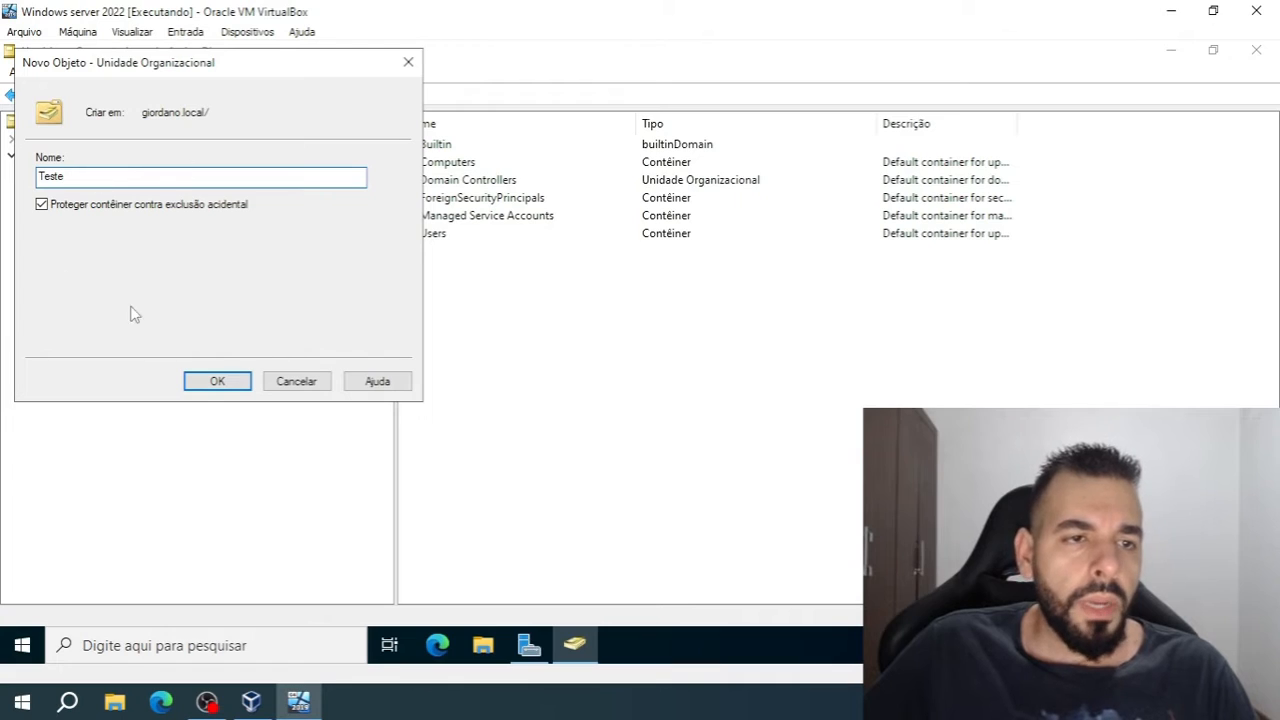
left_click(240, 387)
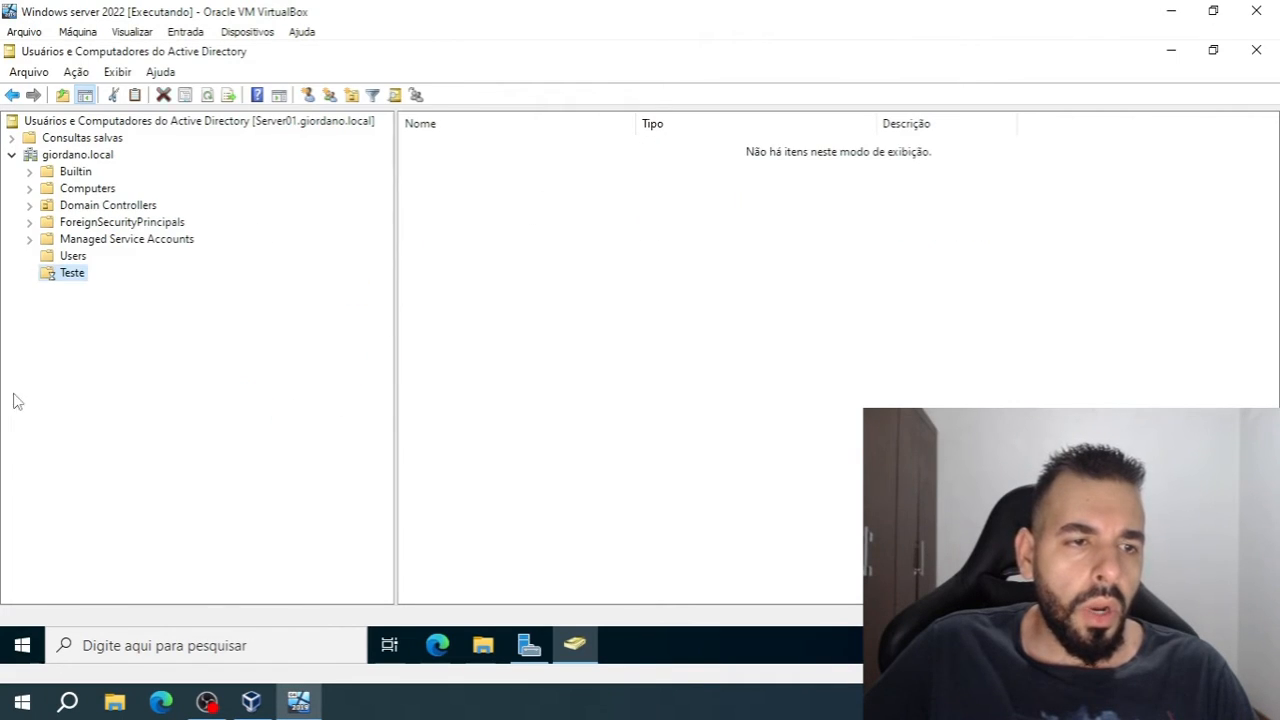
Start a new user in the Teste organizational unit, entering the user's first name, surname and logon name in the giordano.local domain
right_click(70, 272)
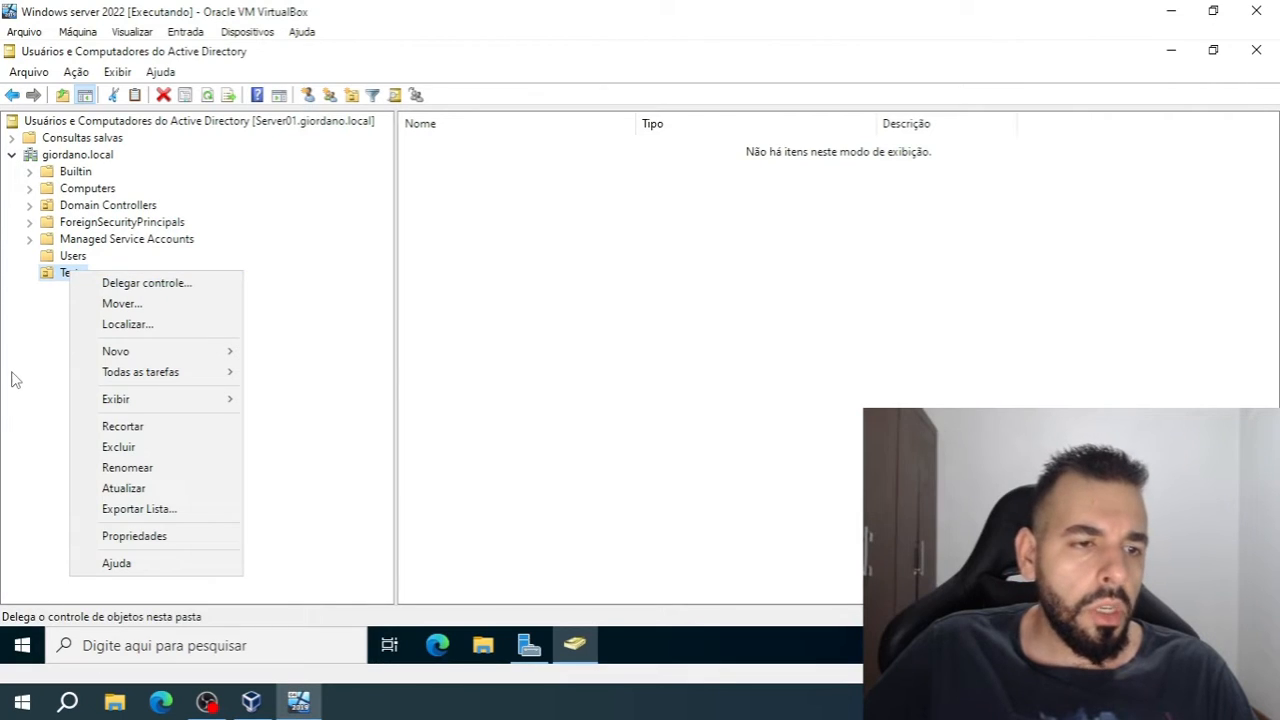
mouse_move(126, 361)
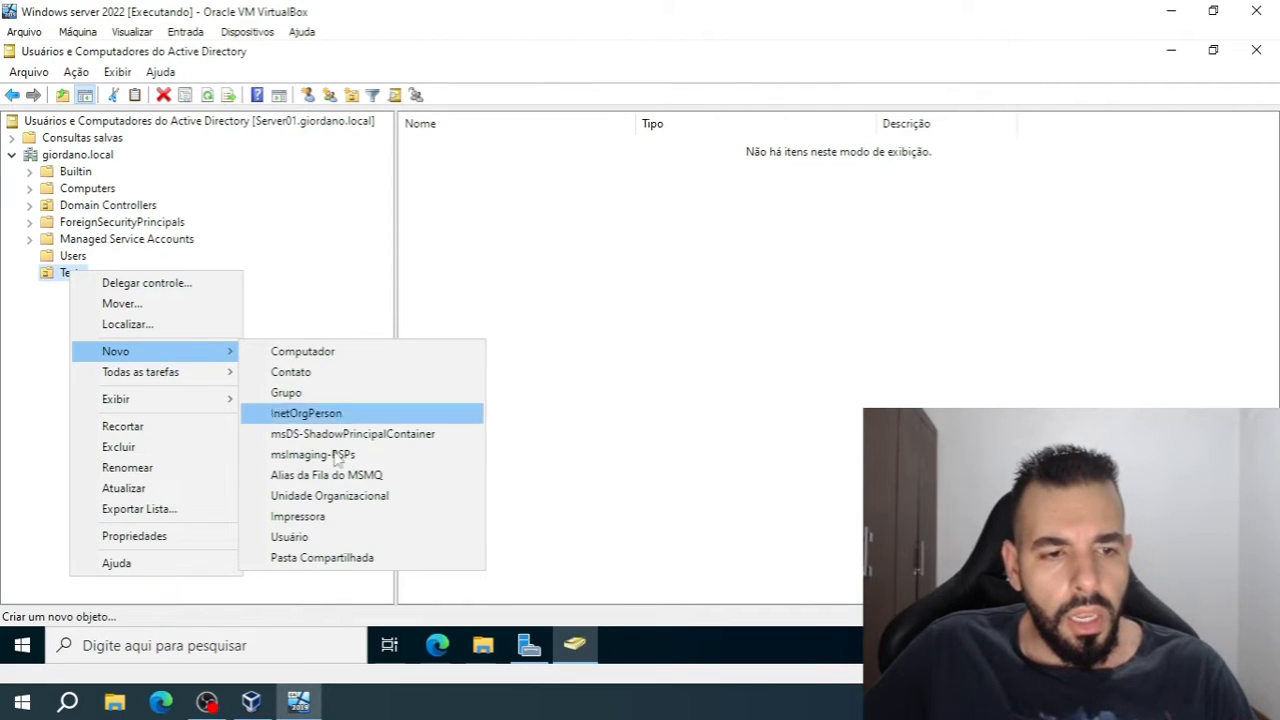
left_click(329, 541)
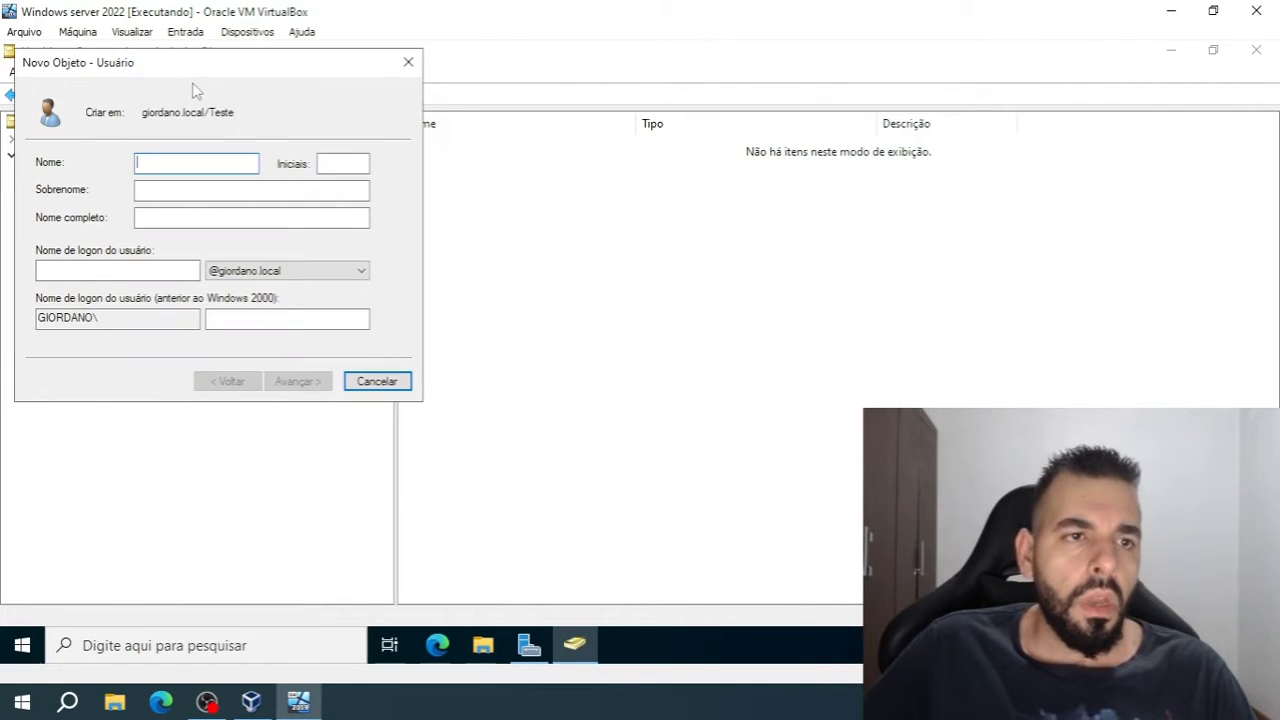
left_click_drag(198, 84, 371, 147)
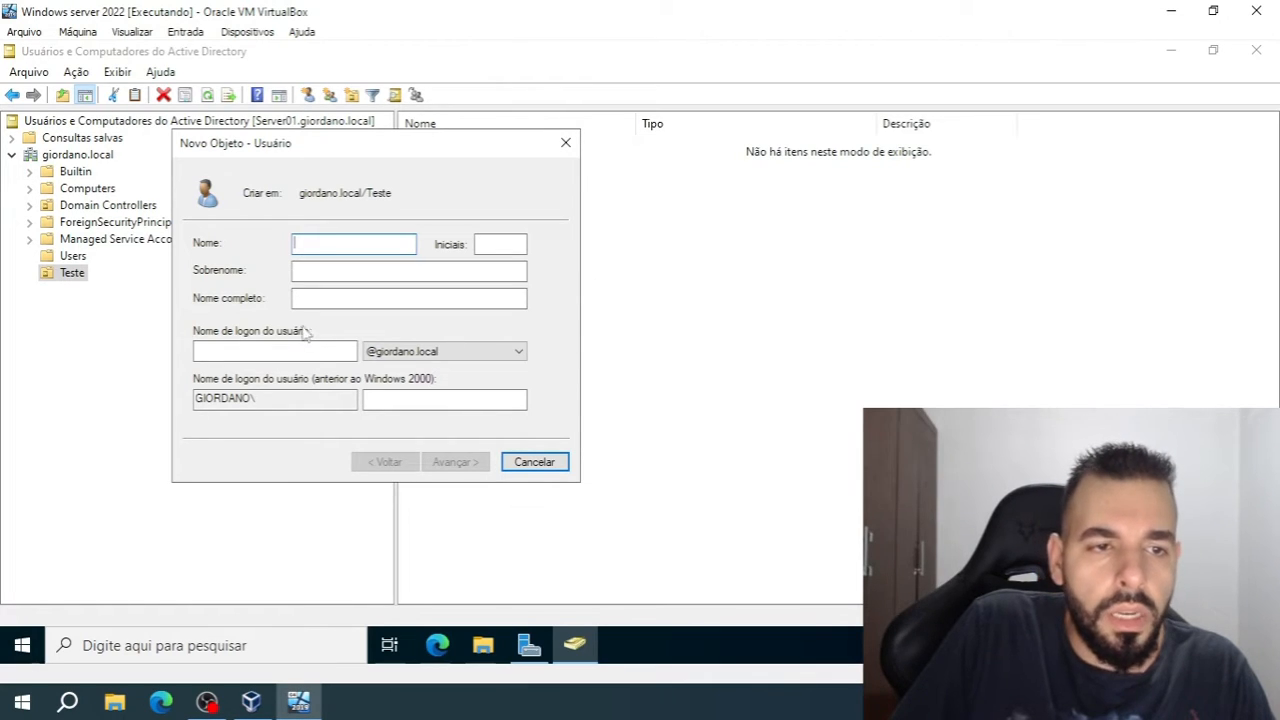
type("Jose")
key("Tab")
type("da Silva")
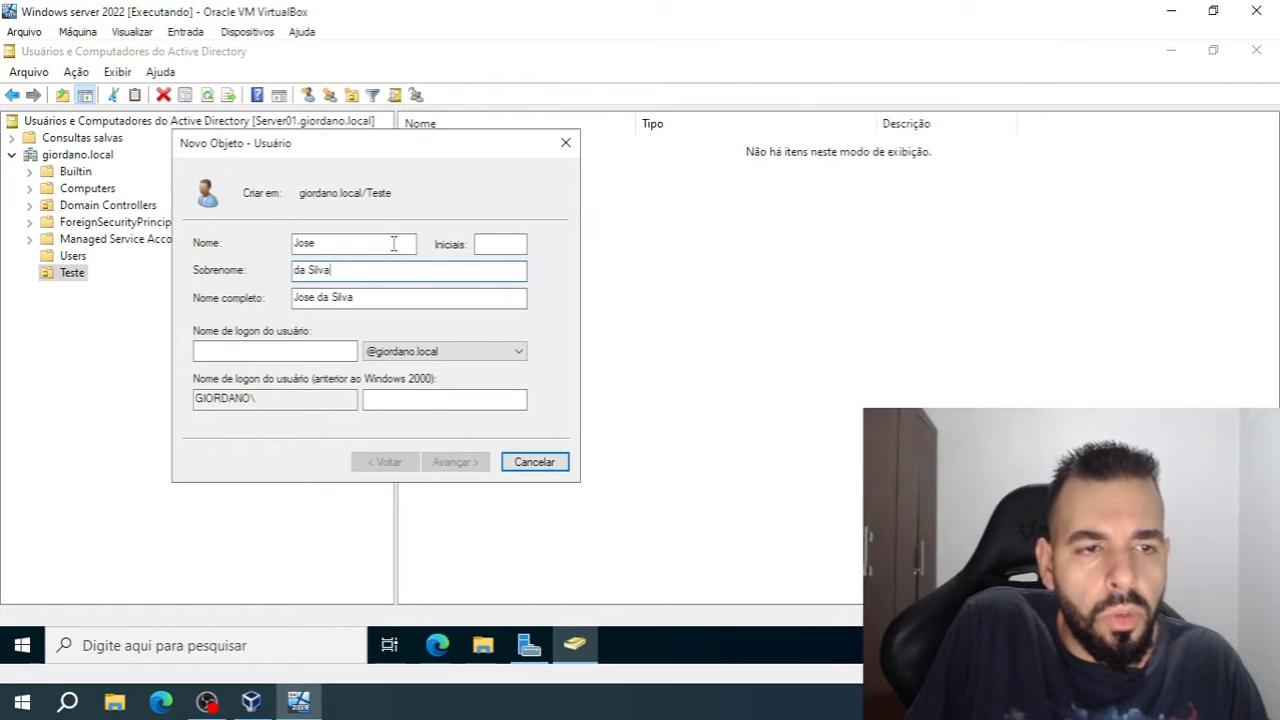
left_click(267, 352)
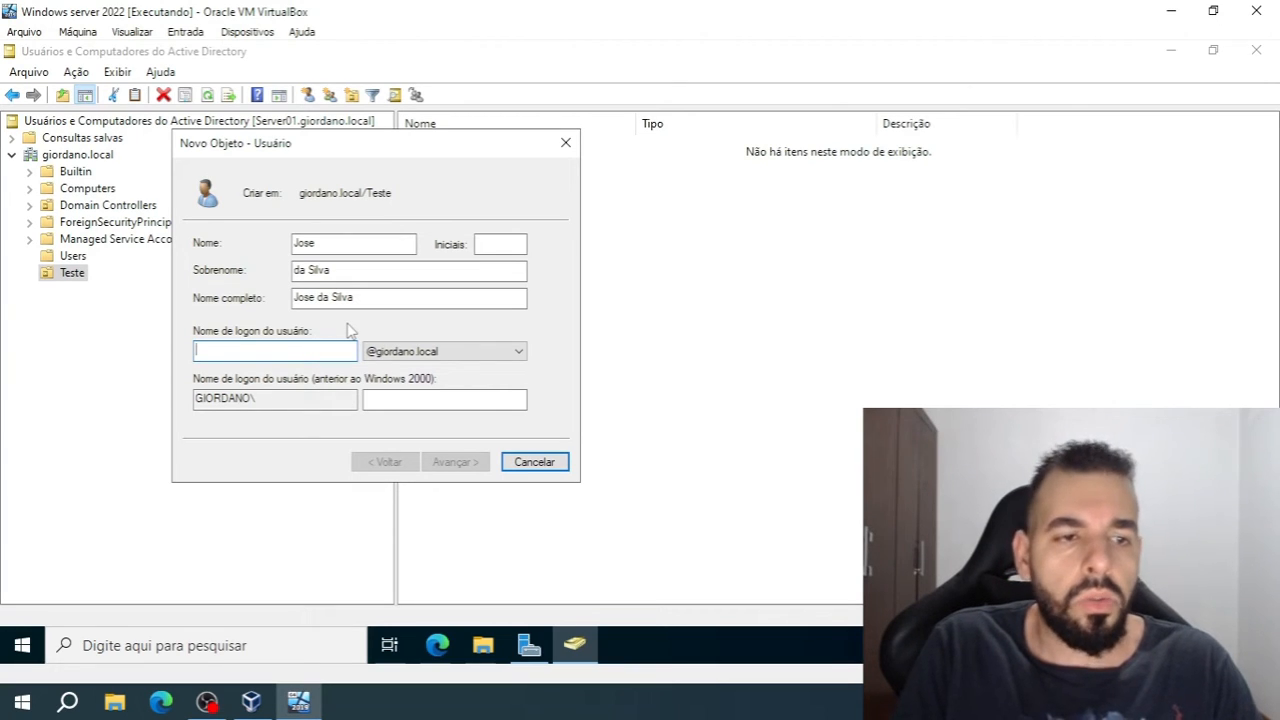
type("jose")
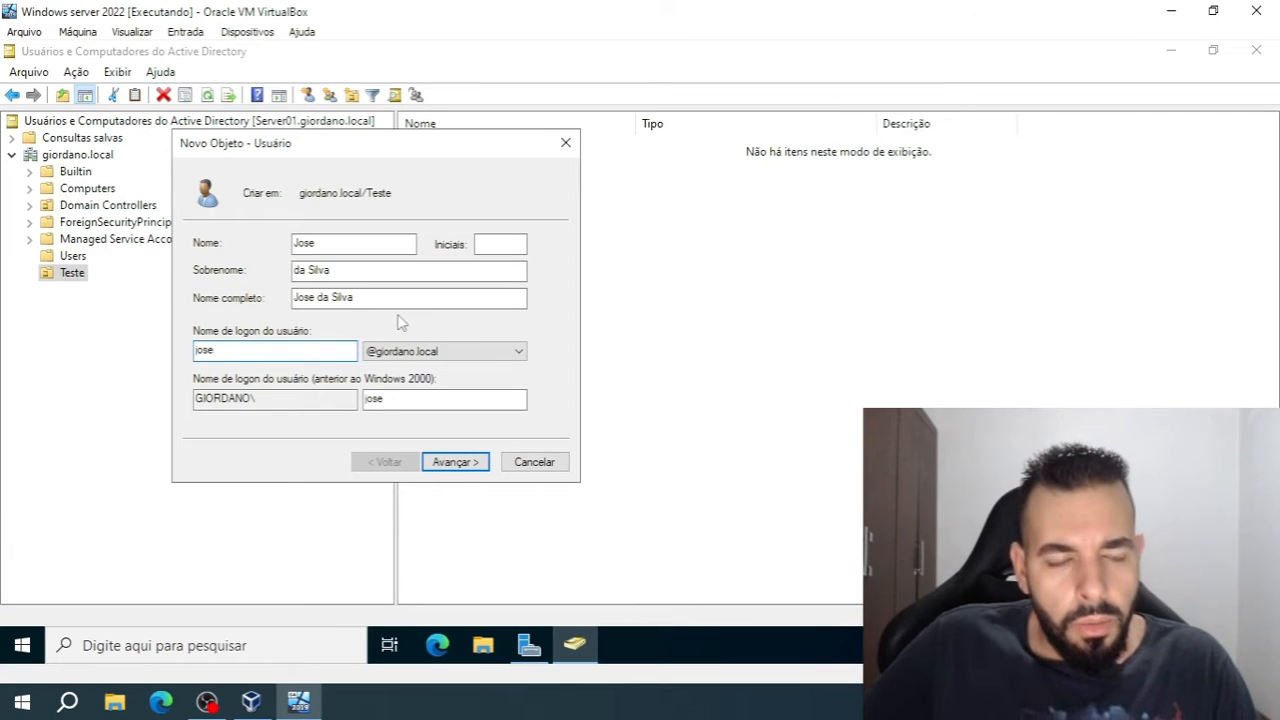
left_click(455, 462)
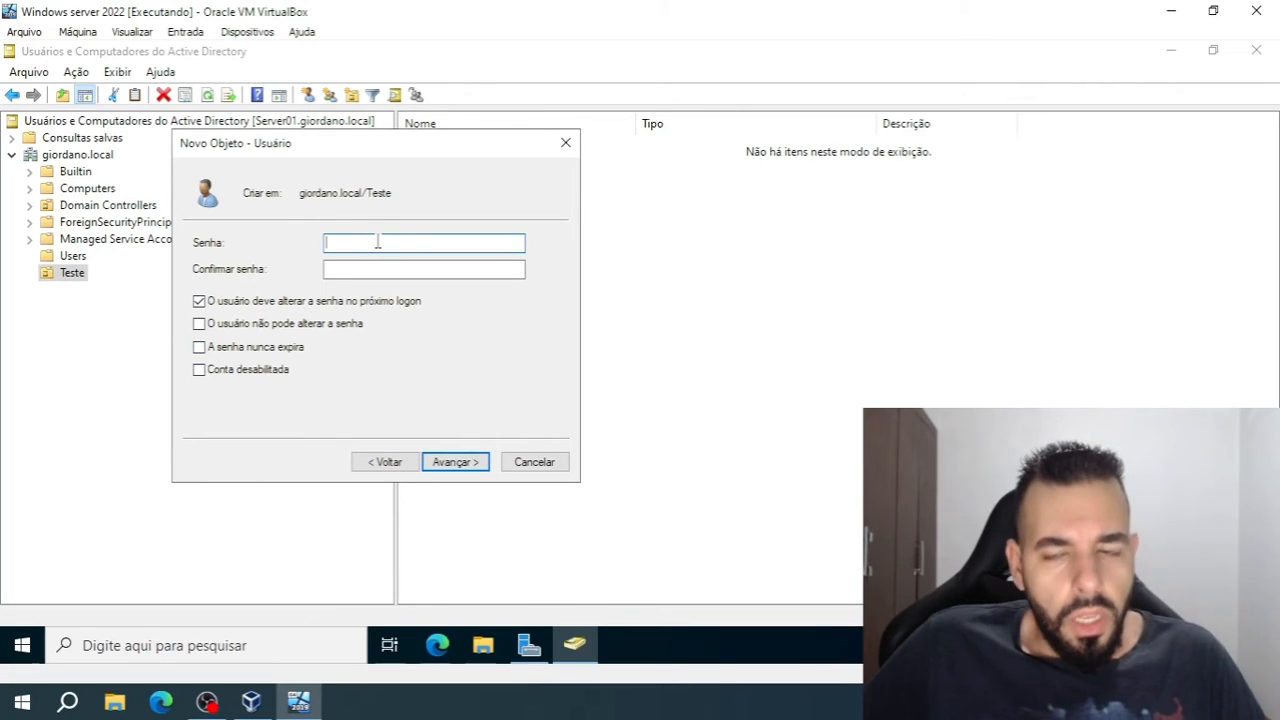
Enter and confirm the new user's password, keep the password change required at next logon, and finish creating the account
key("Caps_Lock")
type("•")
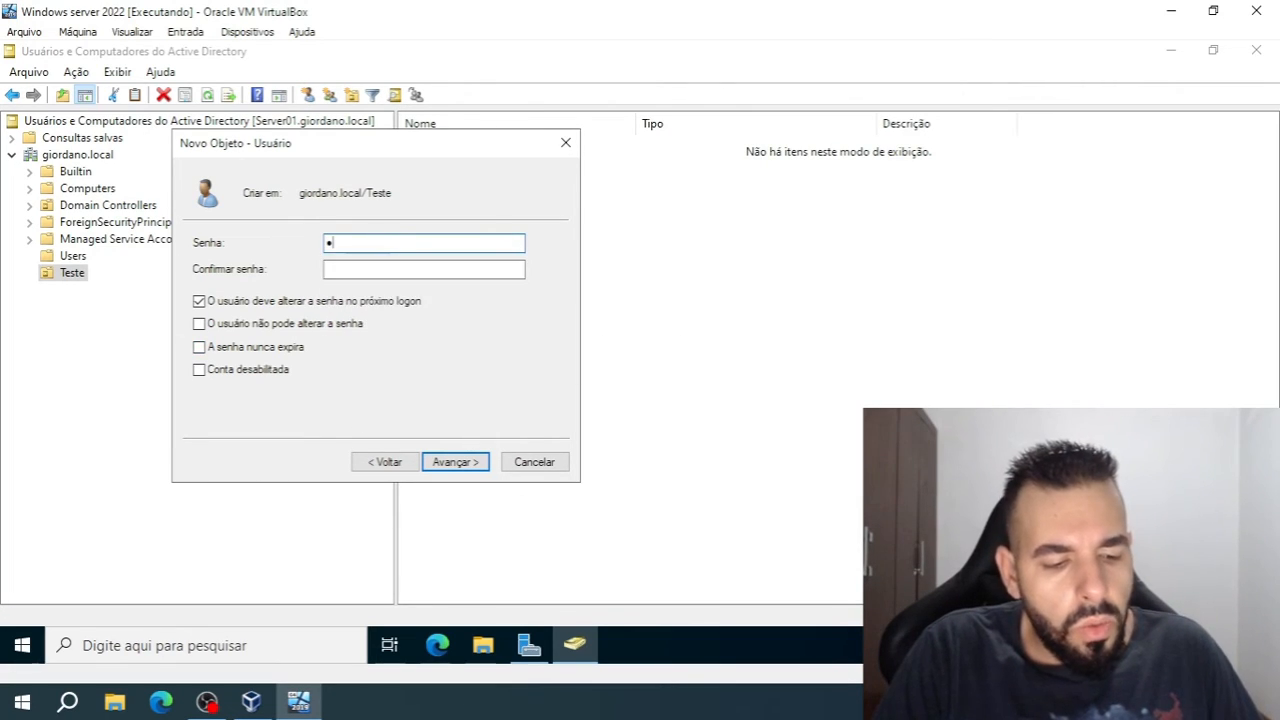
type("••••••••")
key("Tab")
type("•••••••••")
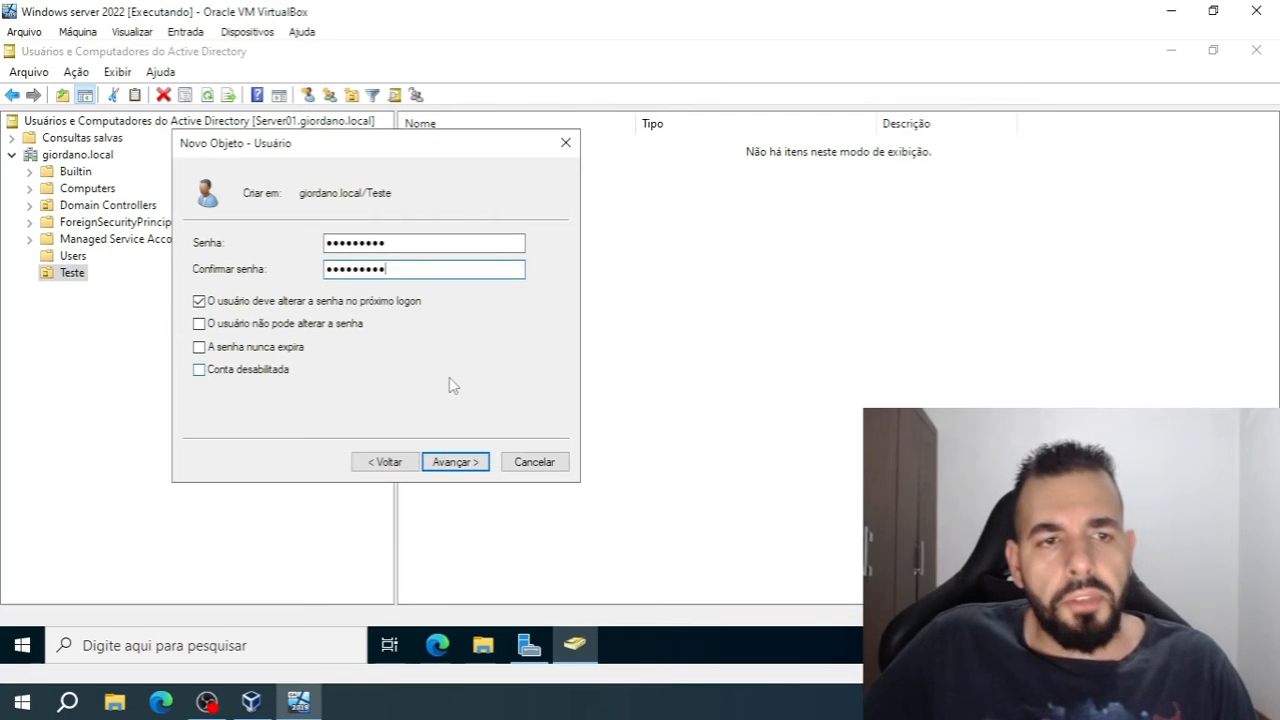
left_click(476, 464)
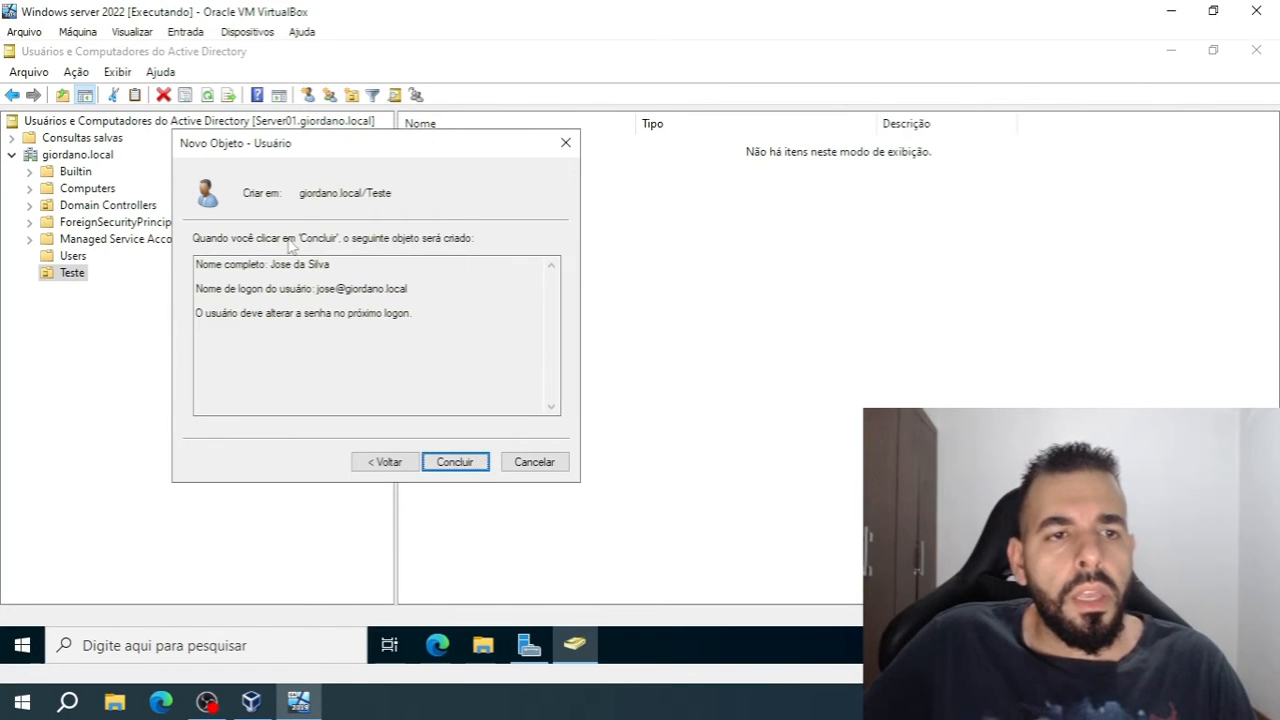
left_click(455, 462)
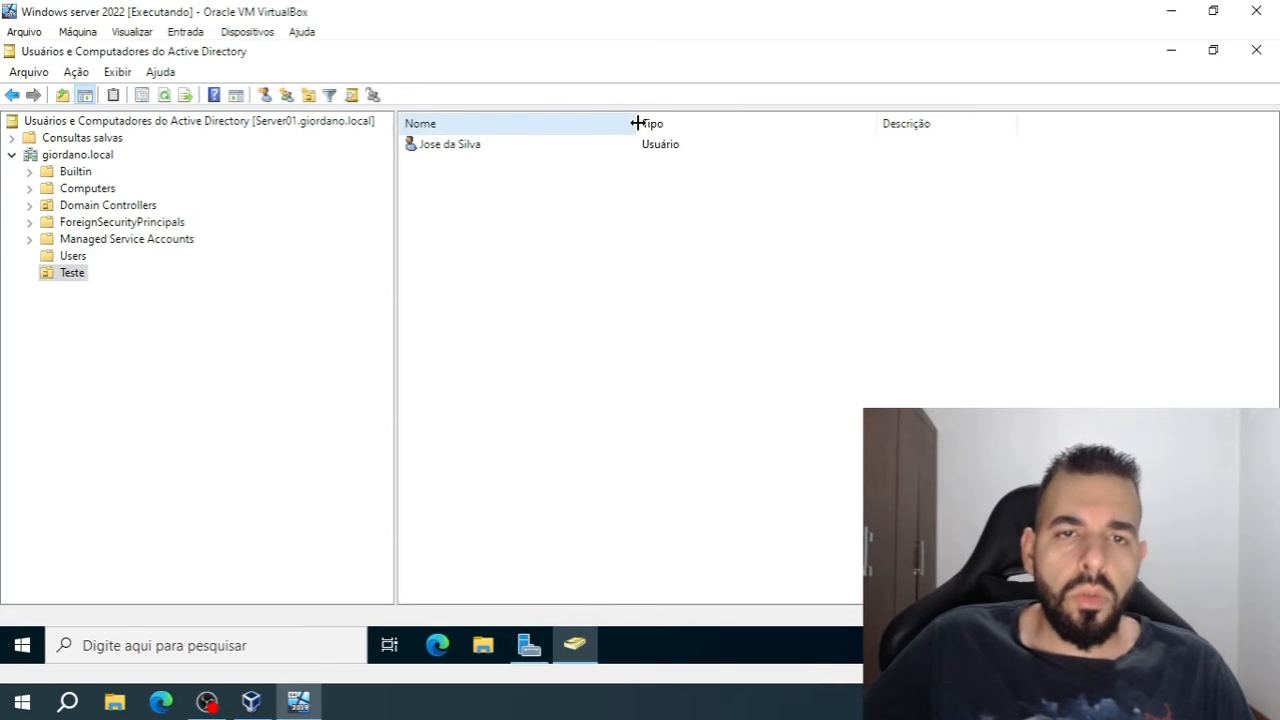
Narrow the Nome, Tipo and Descrição columns of the Teste organizational unit's list
left_click_drag(634, 123, 497, 123)
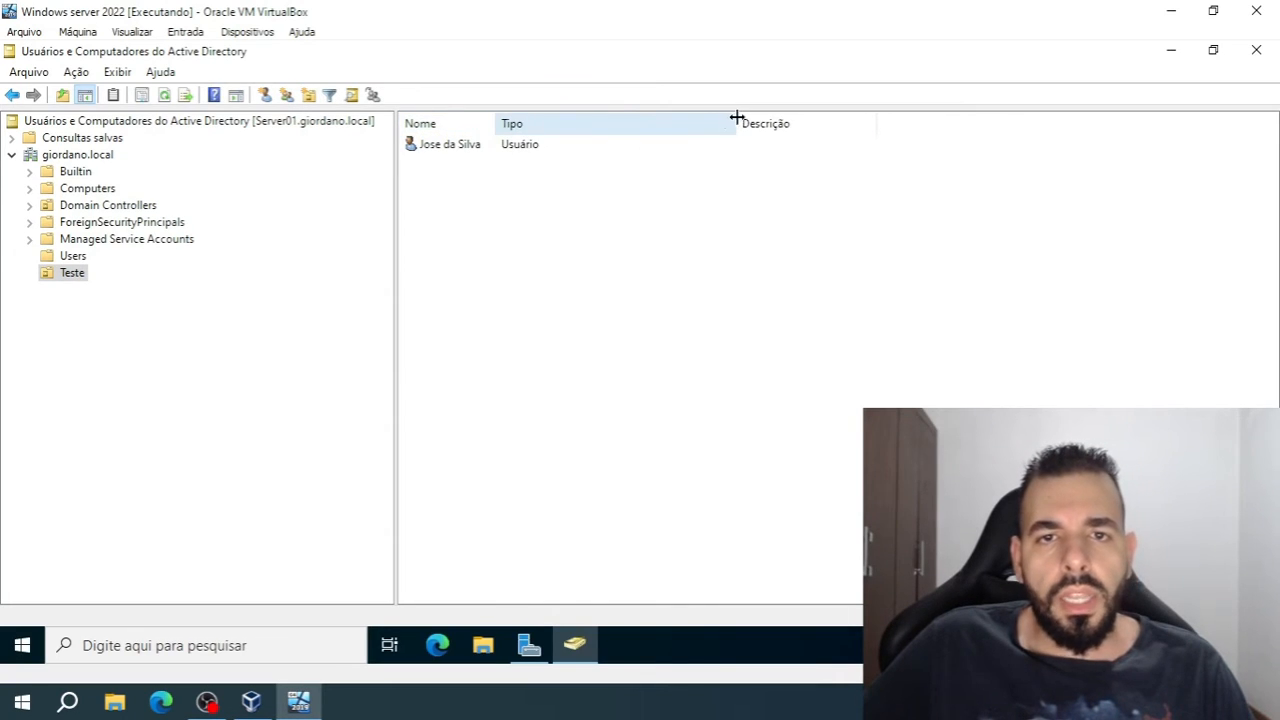
left_click_drag(737, 123, 552, 123)
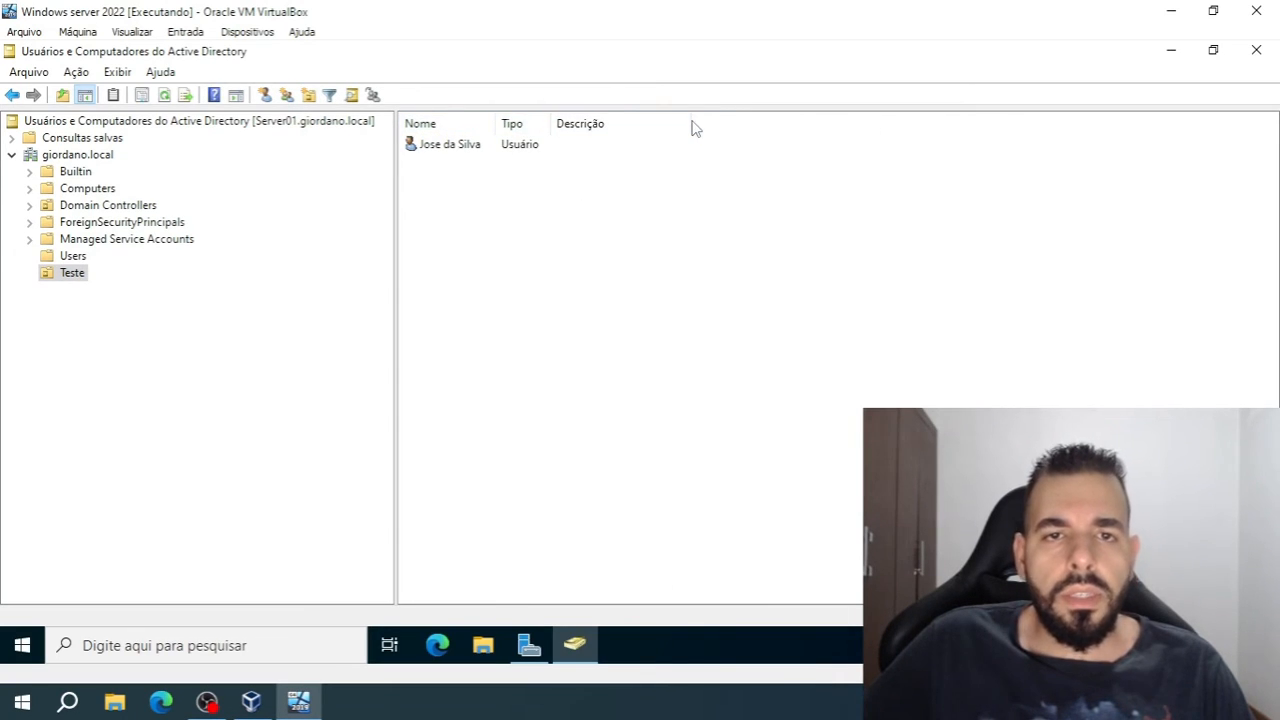
left_click_drag(691, 123, 620, 123)
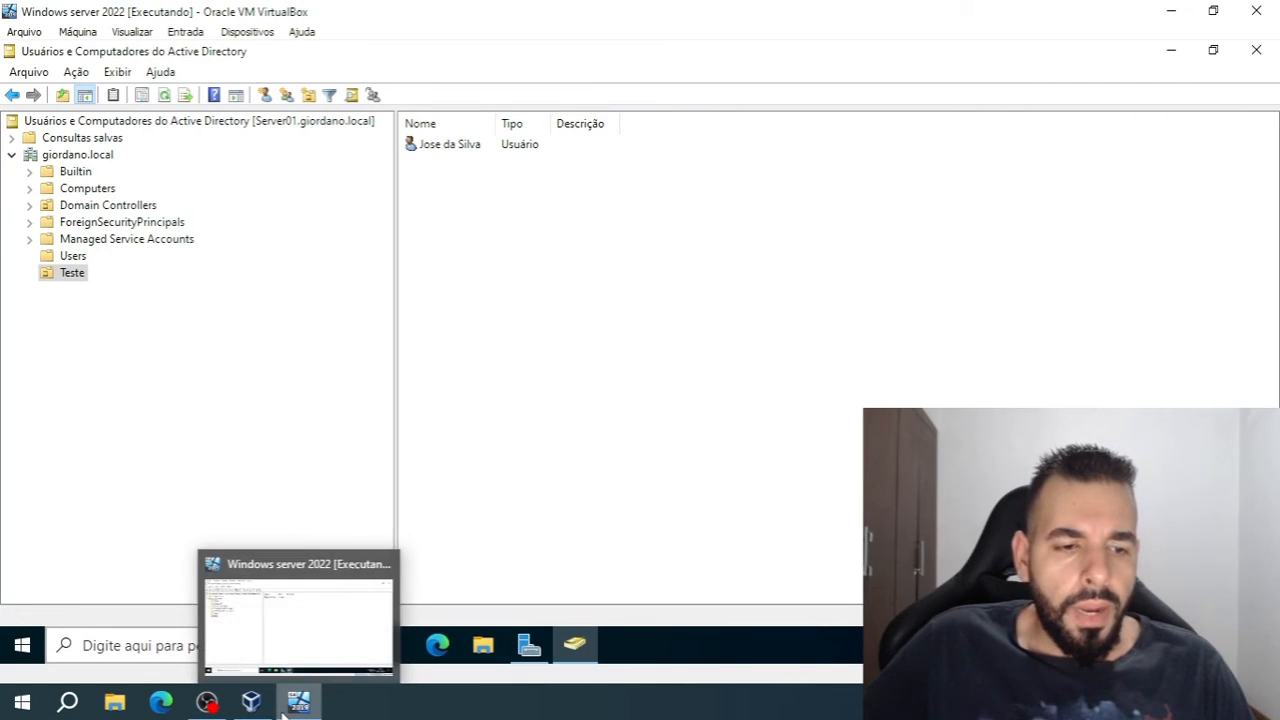
Start the Windows 7 virtual machine and log on as another user with the new domain account's username and password
left_click(251, 702)
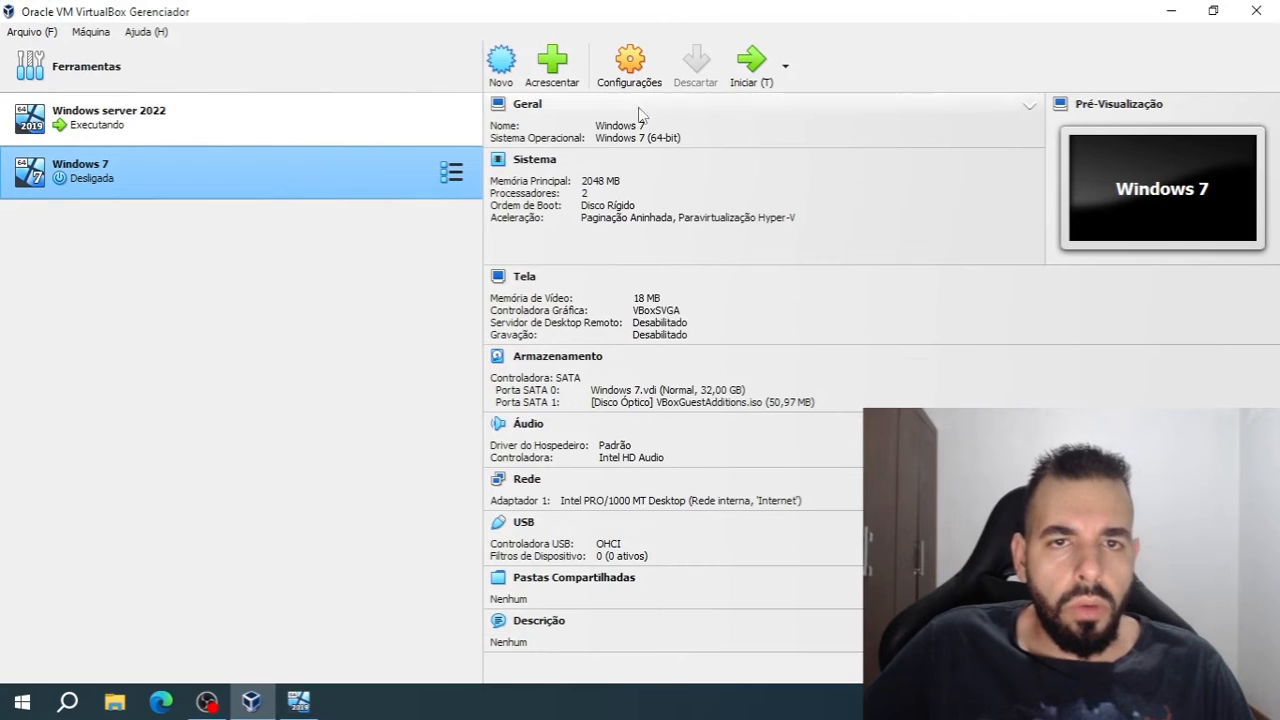
left_click(751, 63)
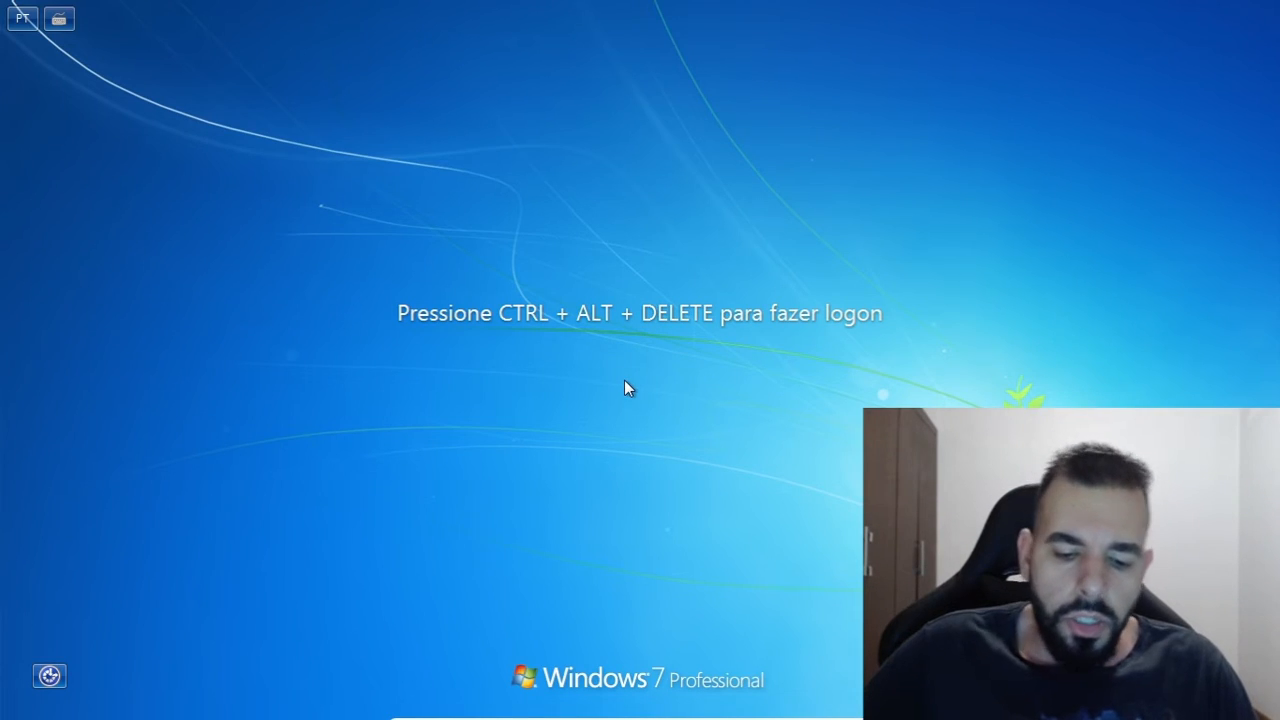
key("ctrl+alt+Delete")
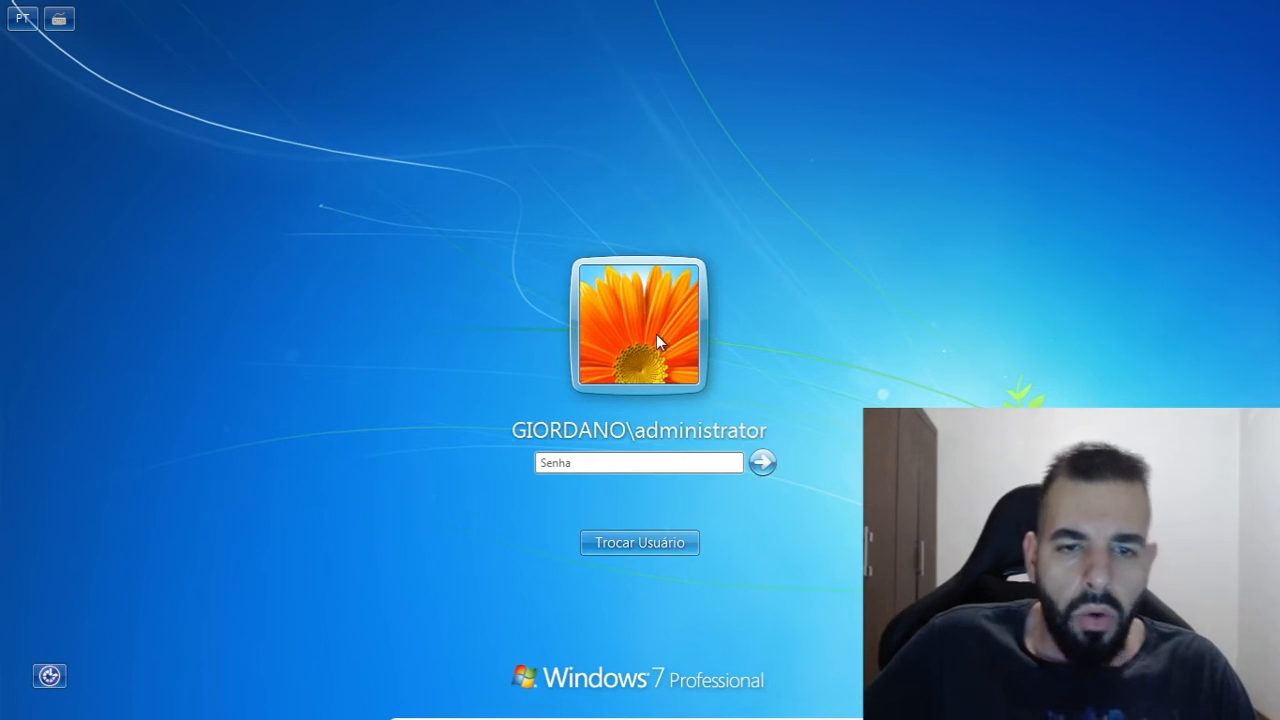
left_click(632, 537)
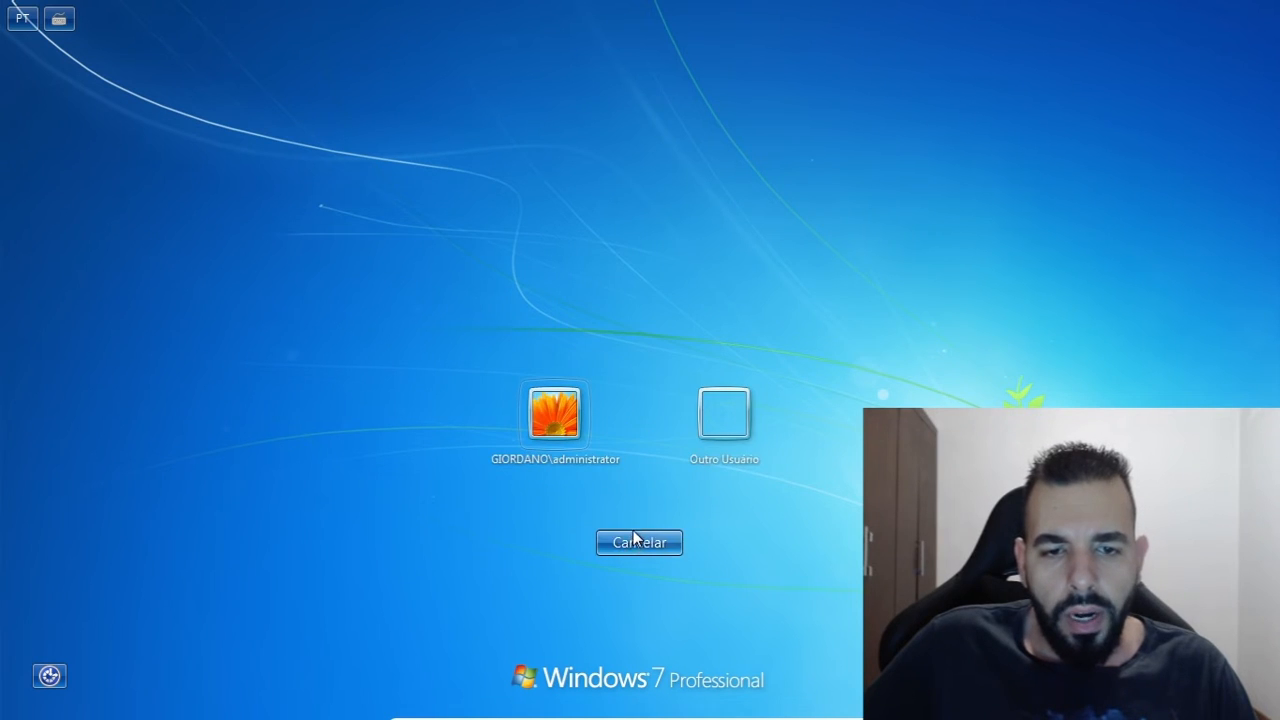
left_click(737, 414)
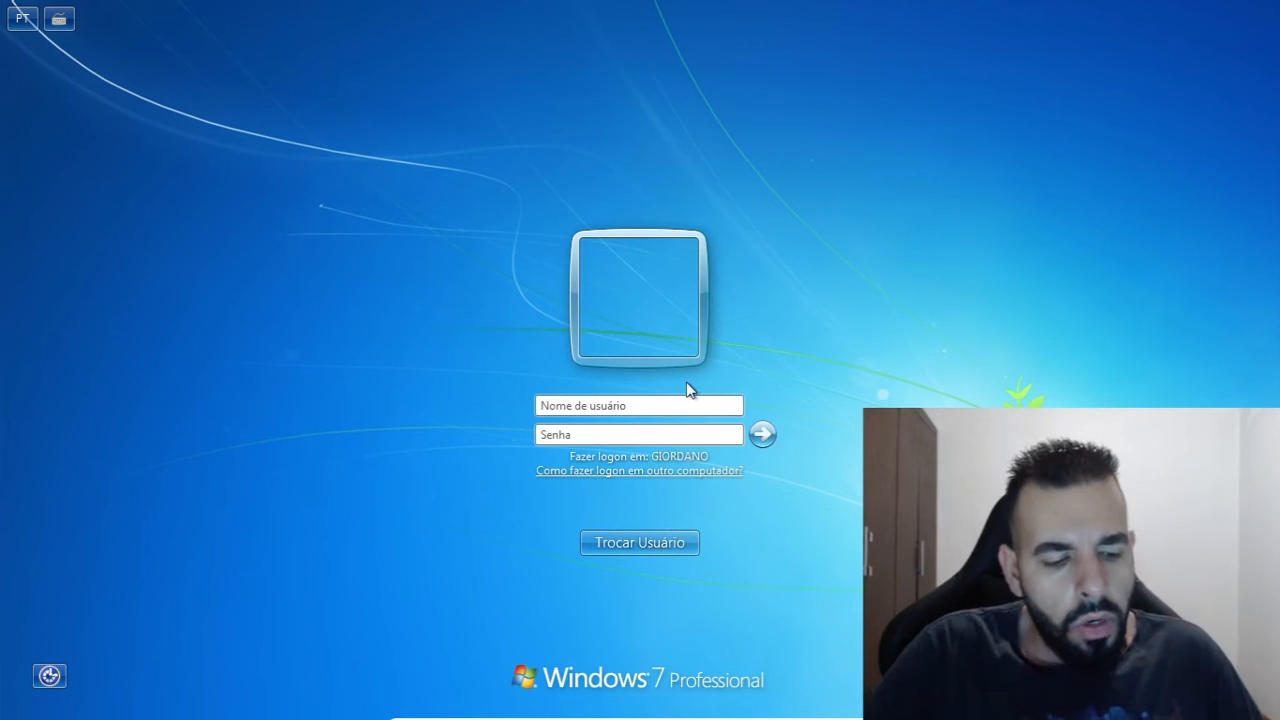
type("jose")
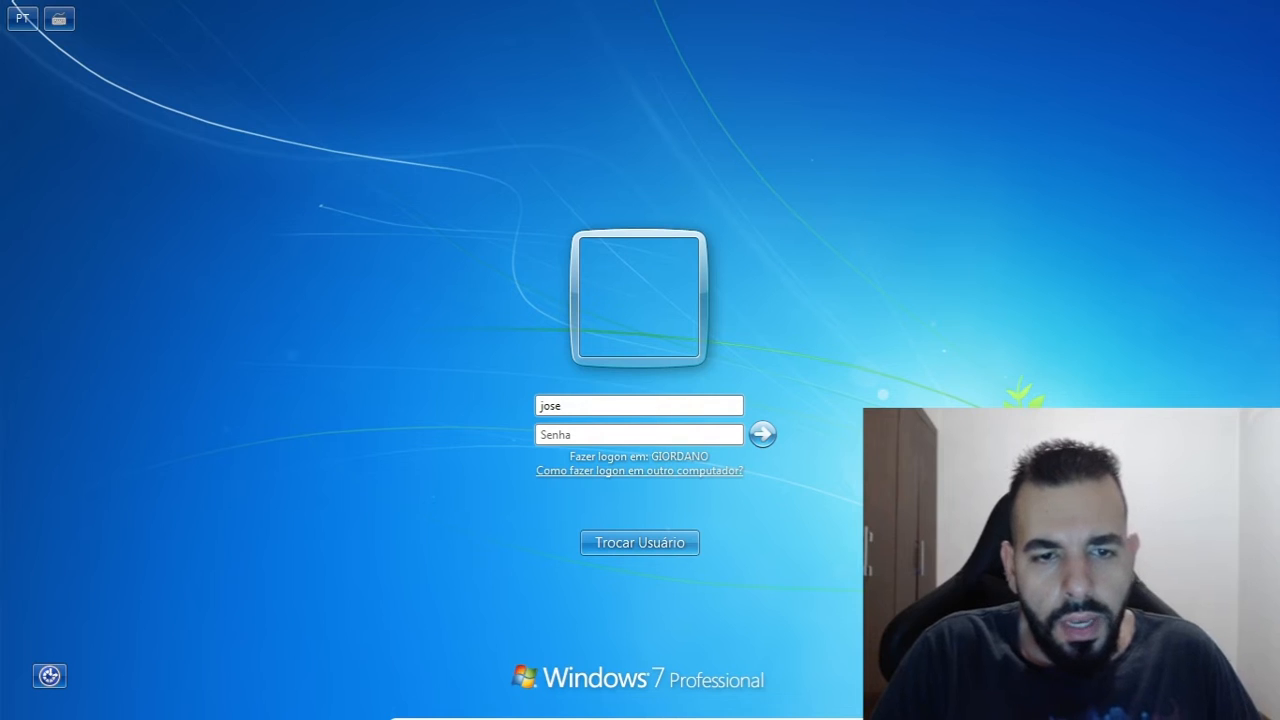
key("Return")
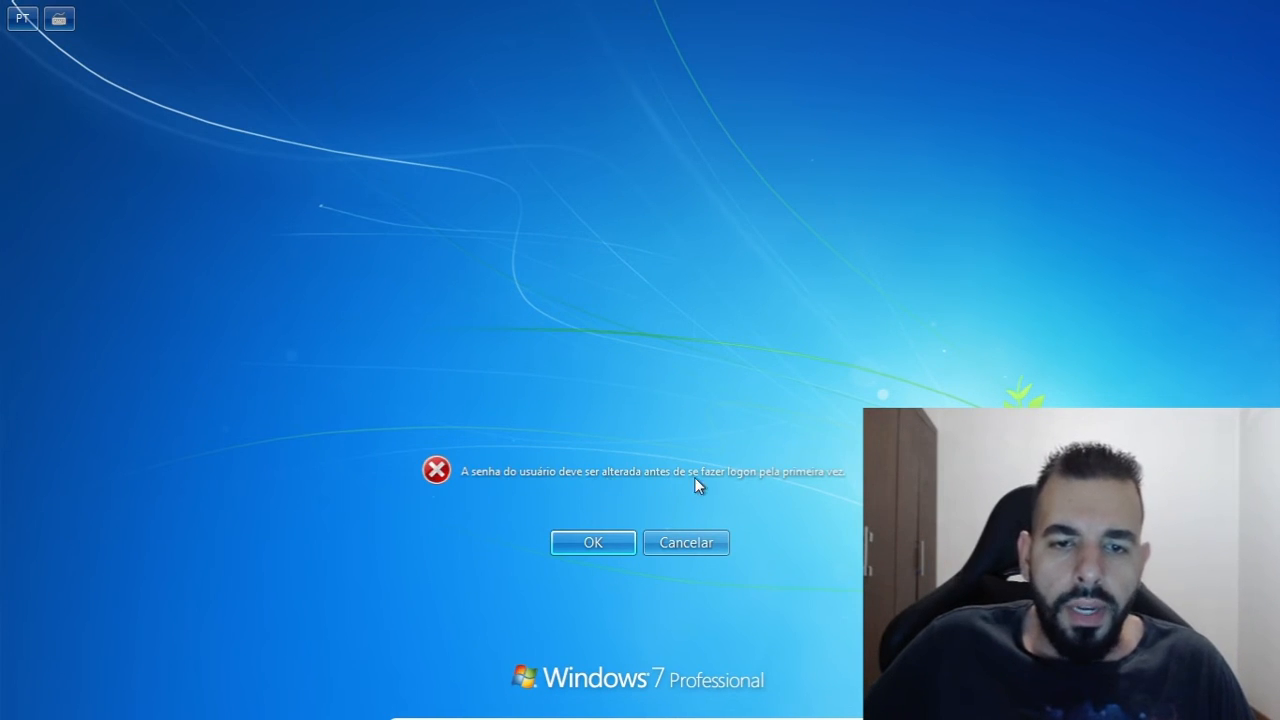
Change the account's password at first logon by entering and confirming a new password, and continue to the desktop
left_click(580, 548)
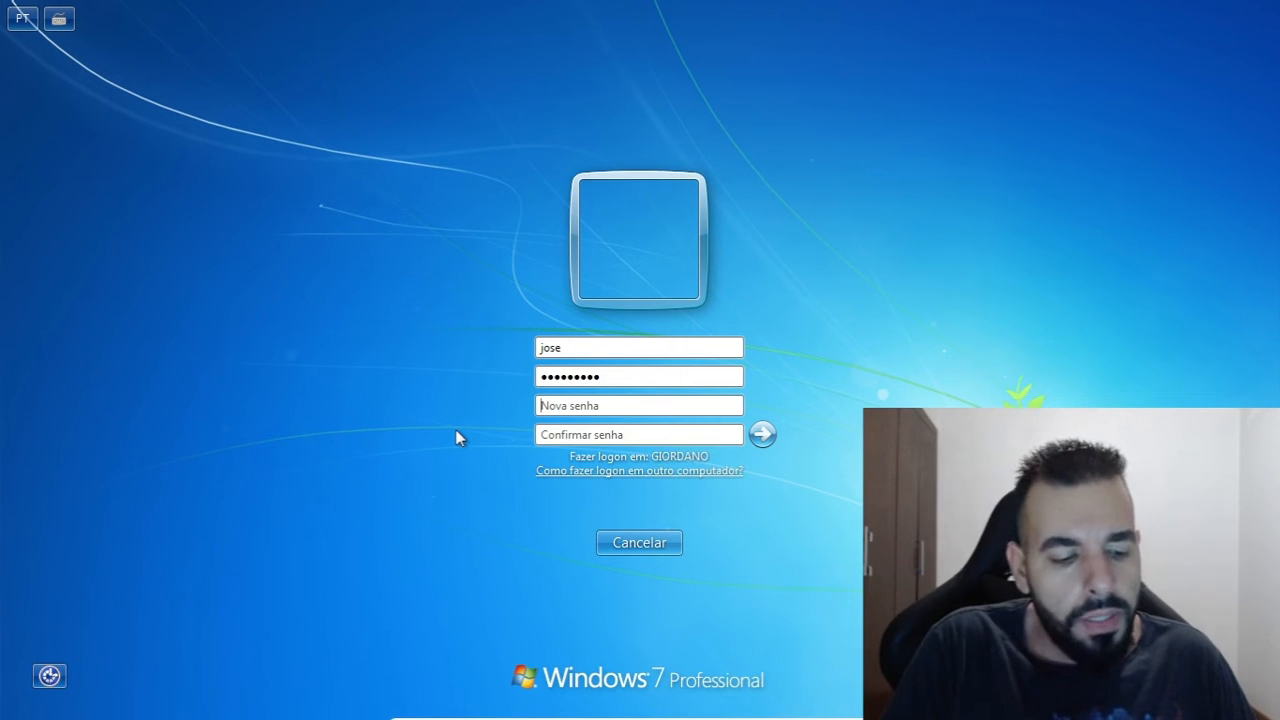
key("Caps_Lock")
type("●")
key("Caps_Lock")
type("●")
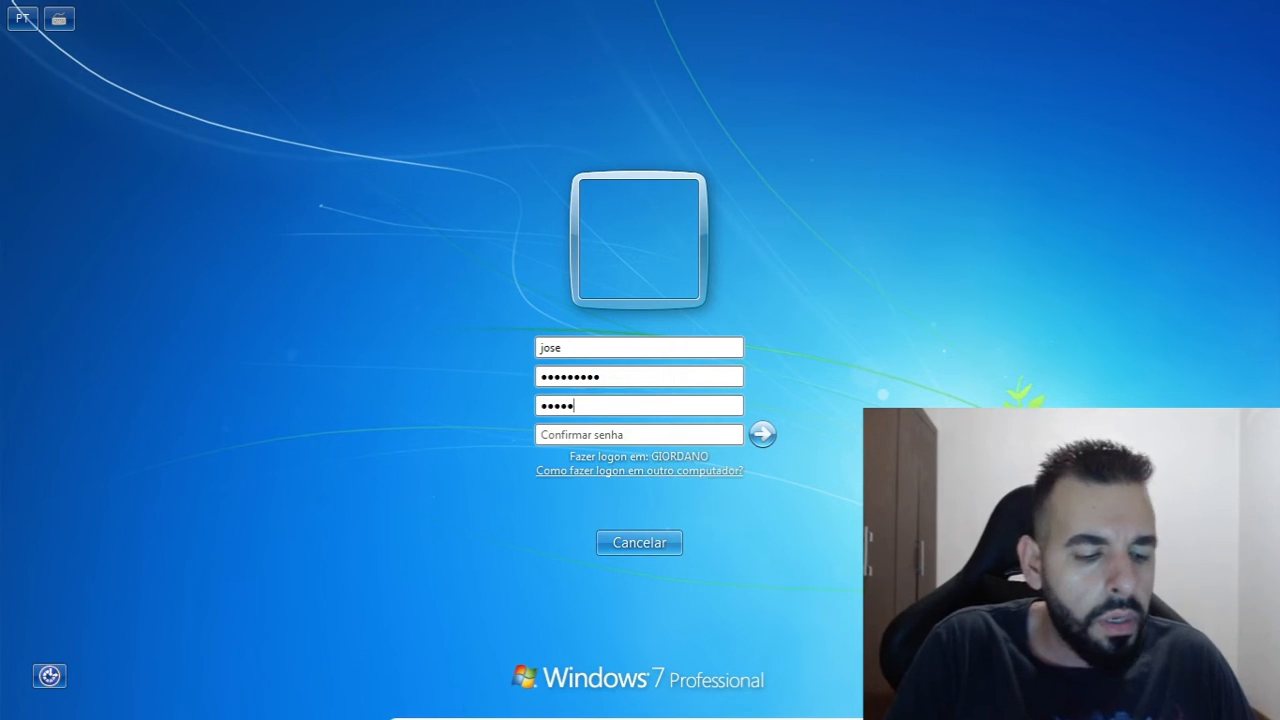
type("●●●●")
key("Tab")
key("Caps_Lock")
type("●")
key("Caps_Lock")
type("●")
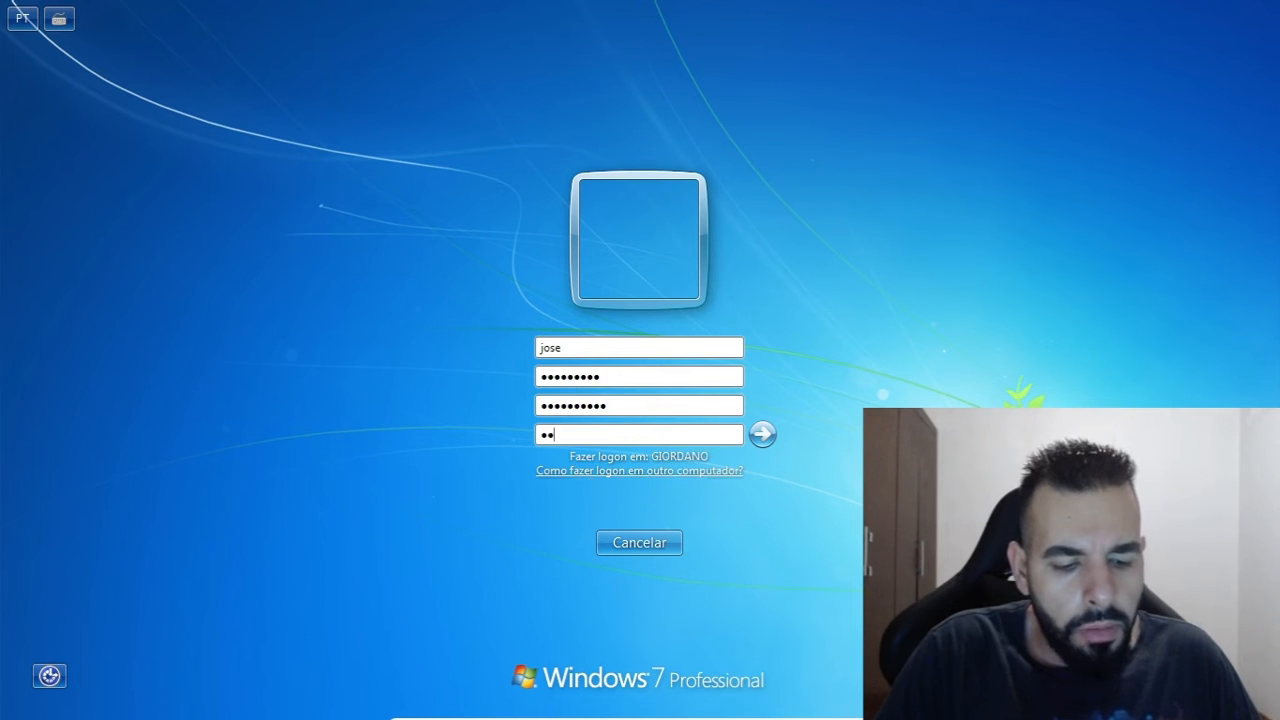
type("●●●●●●●●")
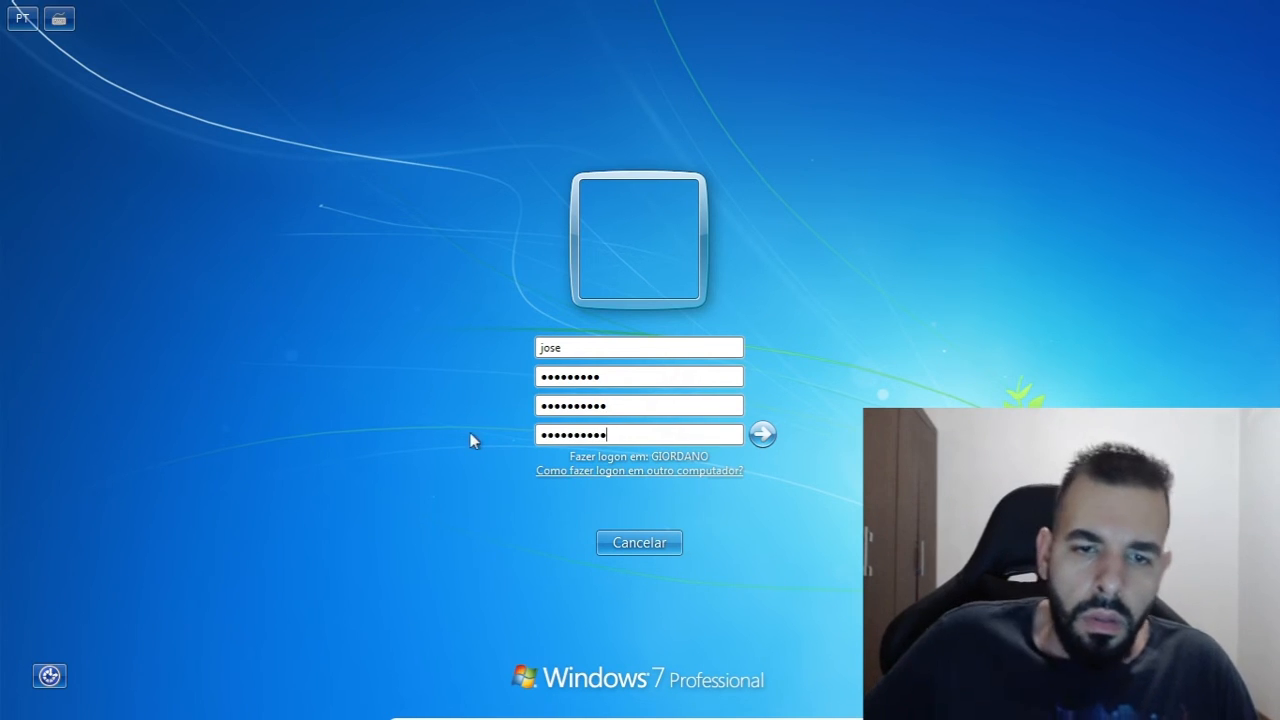
left_click(762, 433)
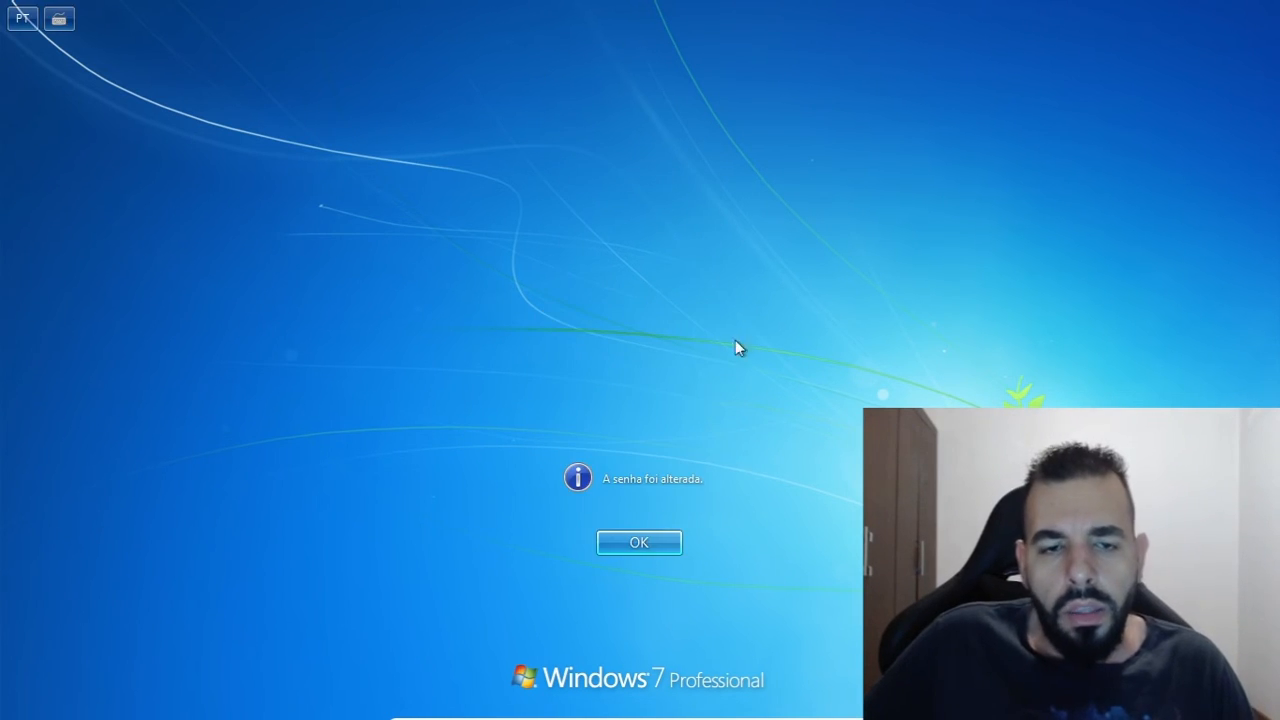
left_click(656, 540)
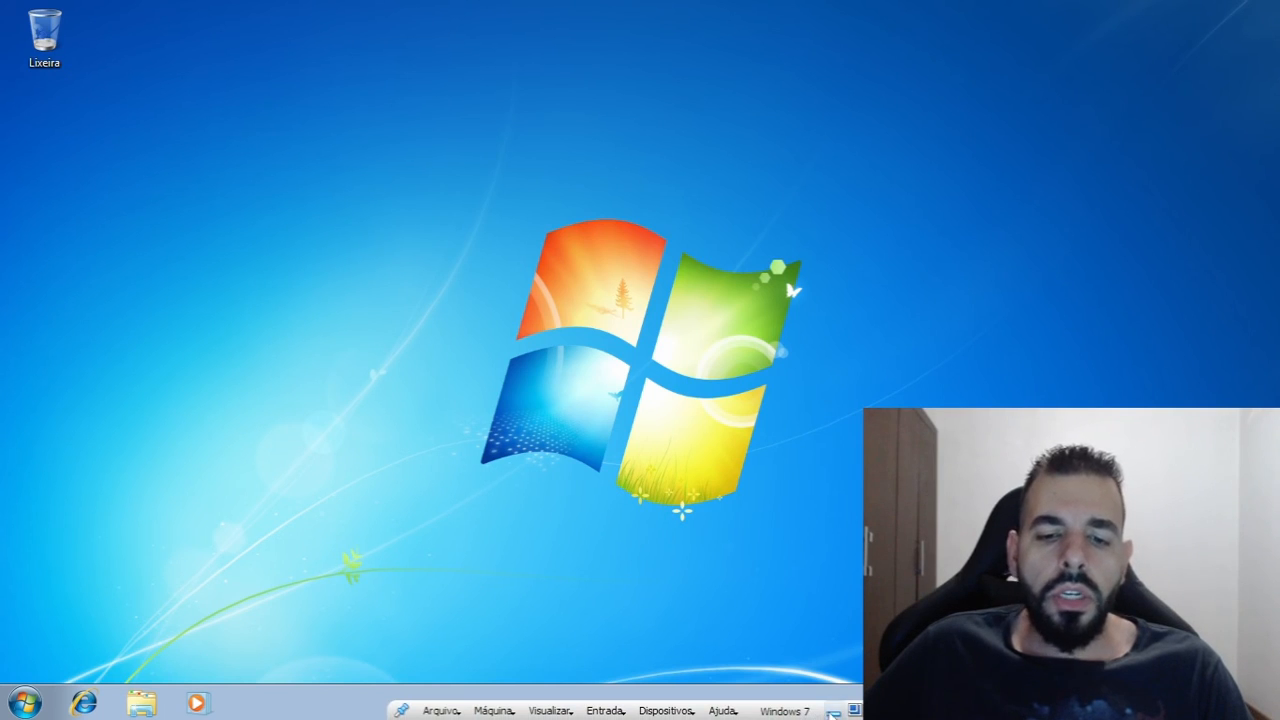
Minimize the Windows 7 virtual machine and switch back to the Windows Server 2022 machine
left_click(833, 711)
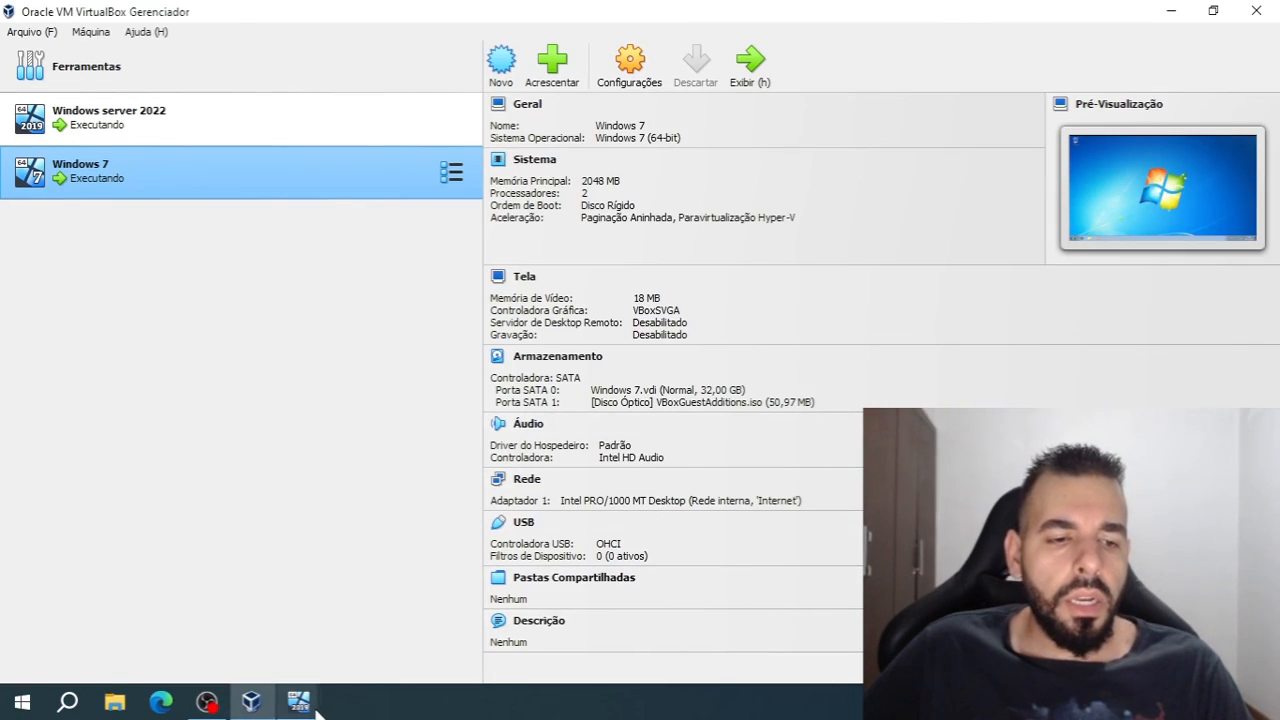
mouse_move(299, 701)
left_click(279, 614)
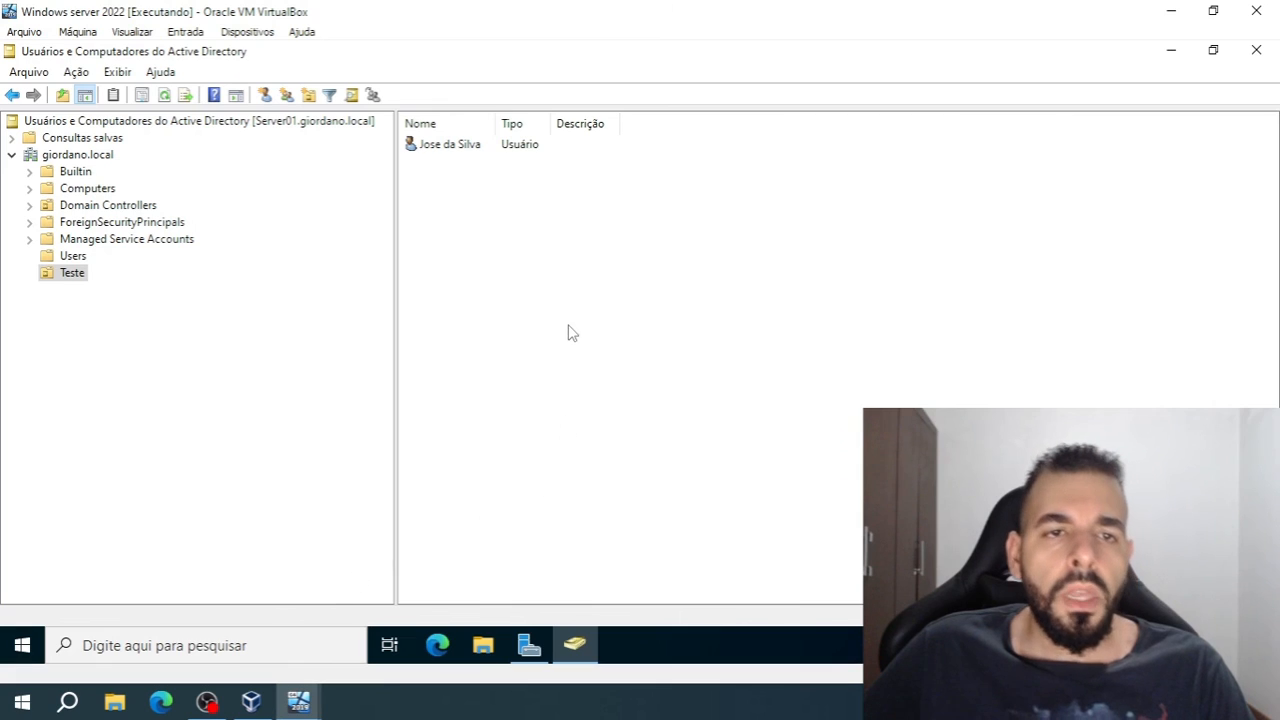